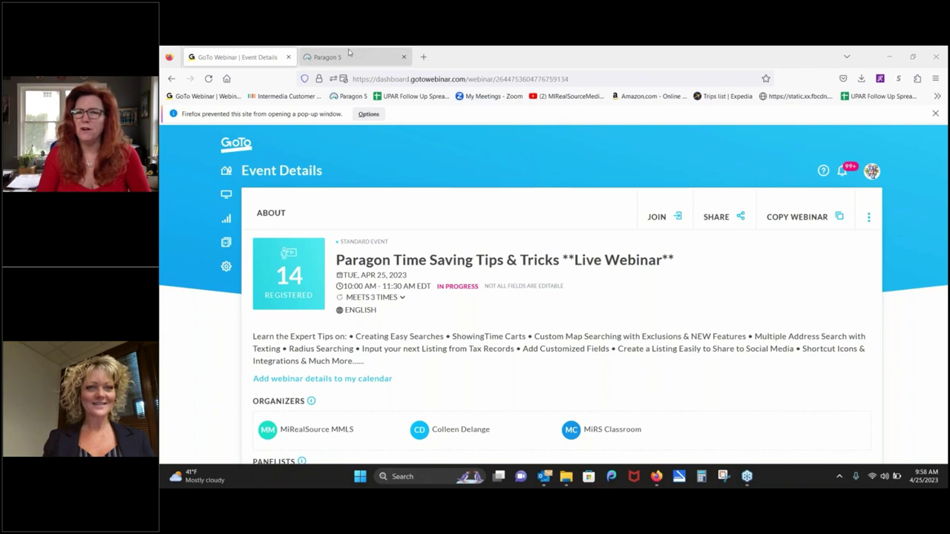
# Step: Close the GoTo Webinar Event Details browser tab to reveal the Paragon 5 dashboard
pyautogui.click(289, 58)
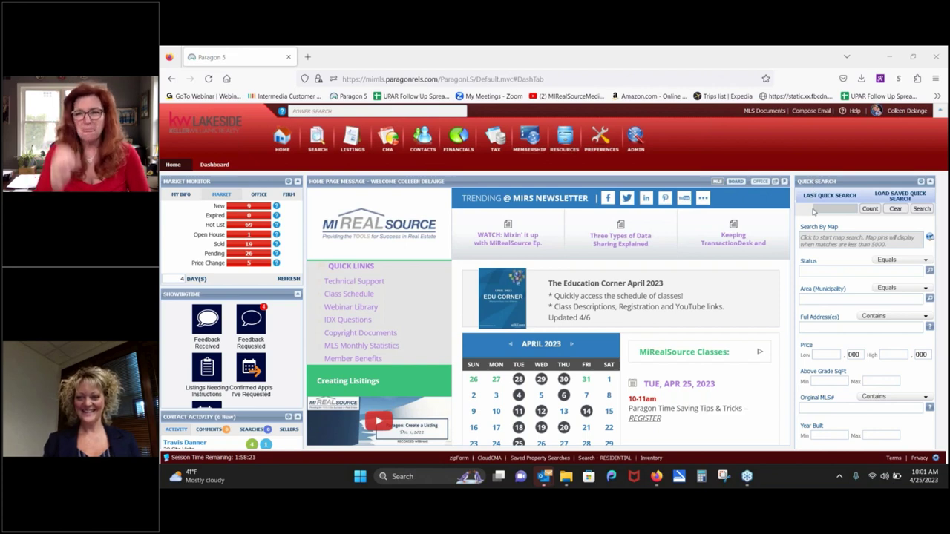
pyautogui.moveTo(777, 233)
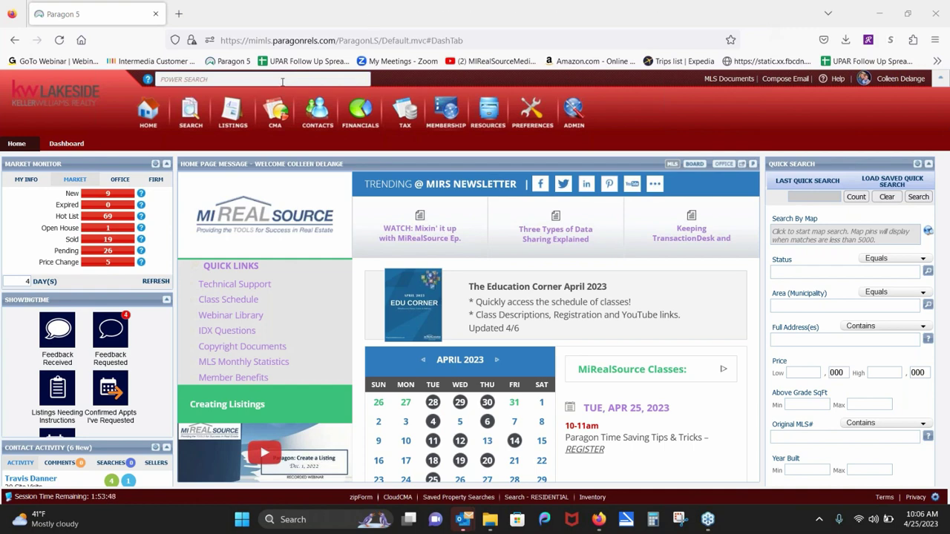
pyautogui.click(275, 79)
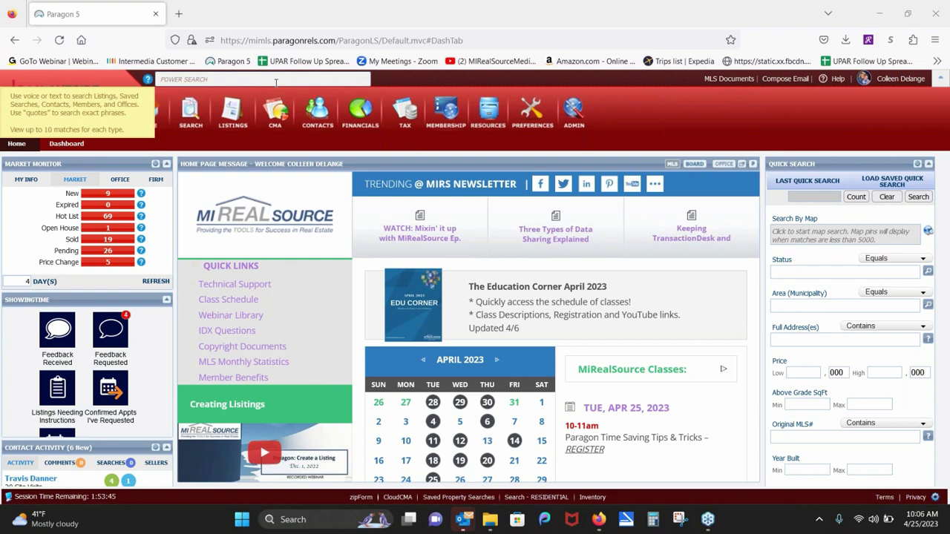
pyautogui.click(275, 81)
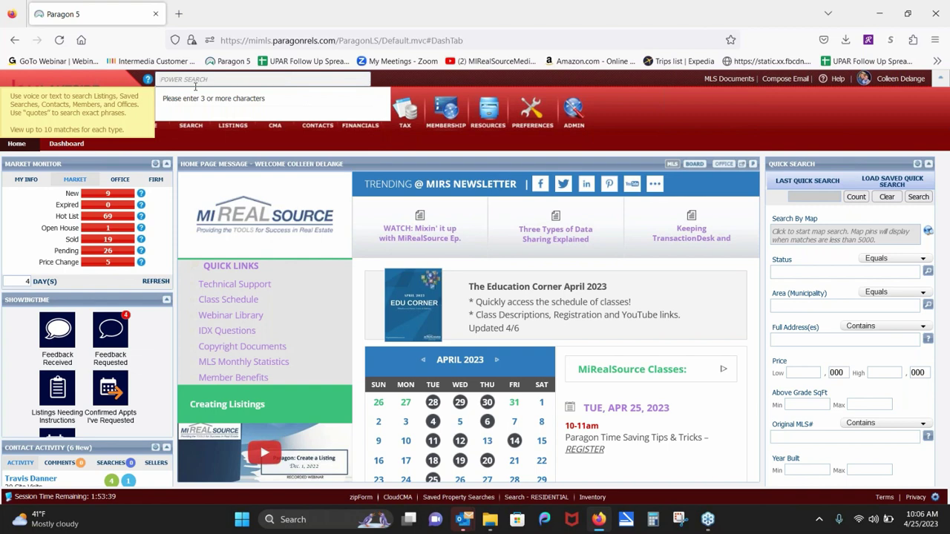
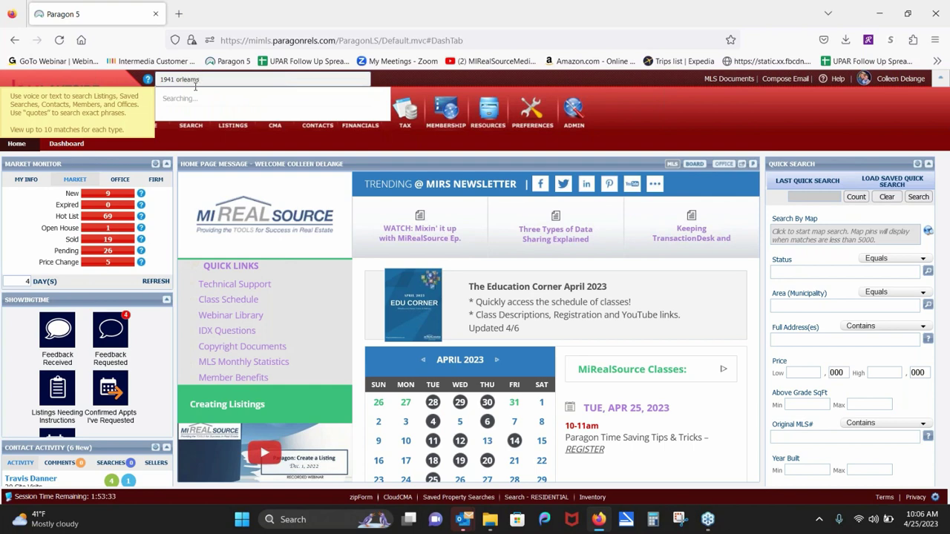
pyautogui.write('n')
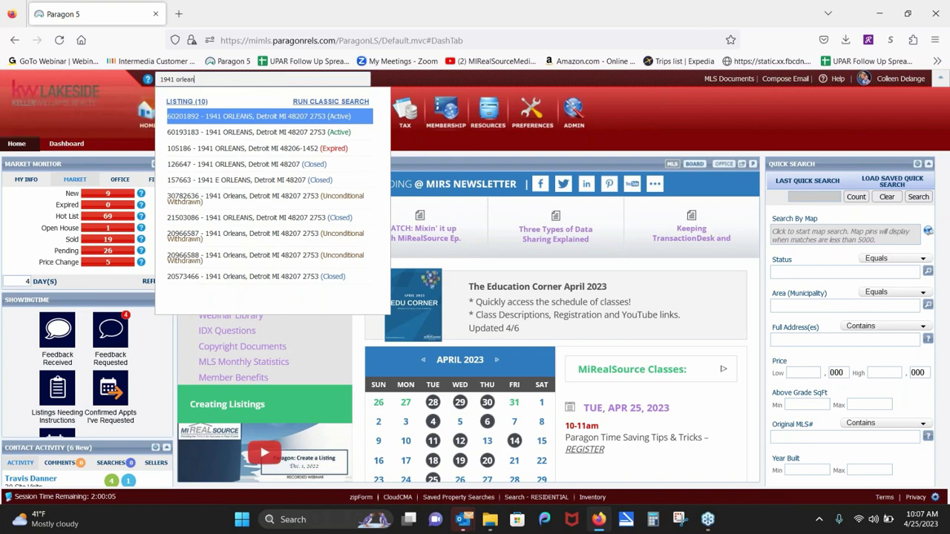
pyautogui.click(185, 106)
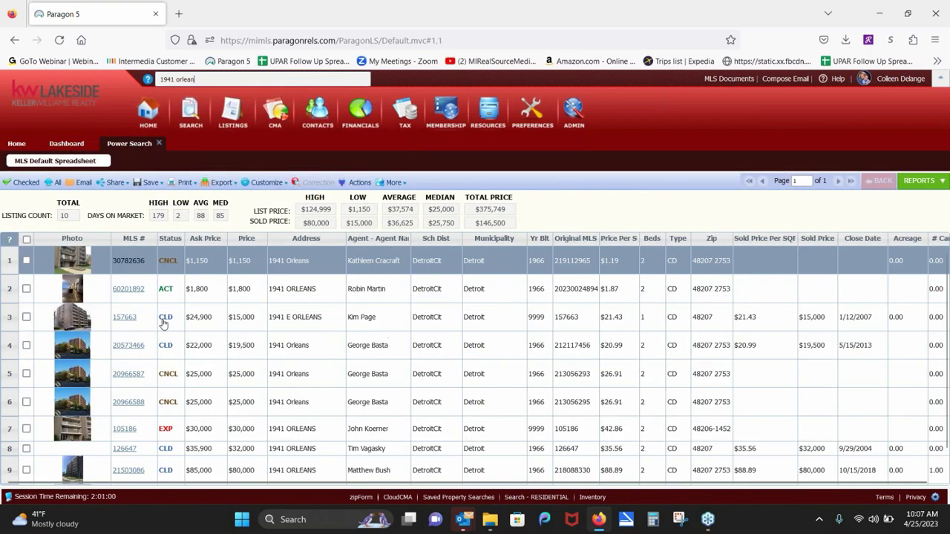
pyautogui.click(164, 324)
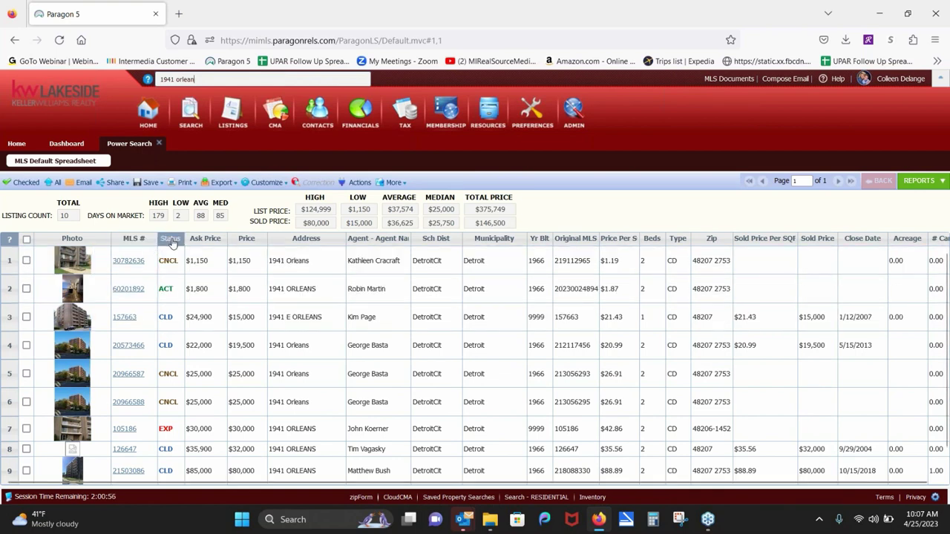
pyautogui.click(171, 239)
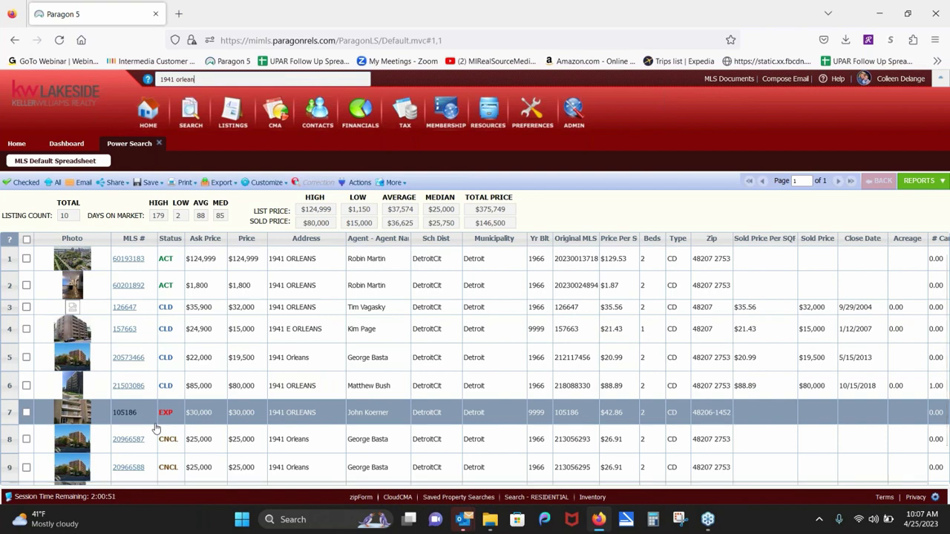
pyautogui.click(148, 182)
pyautogui.click(158, 143)
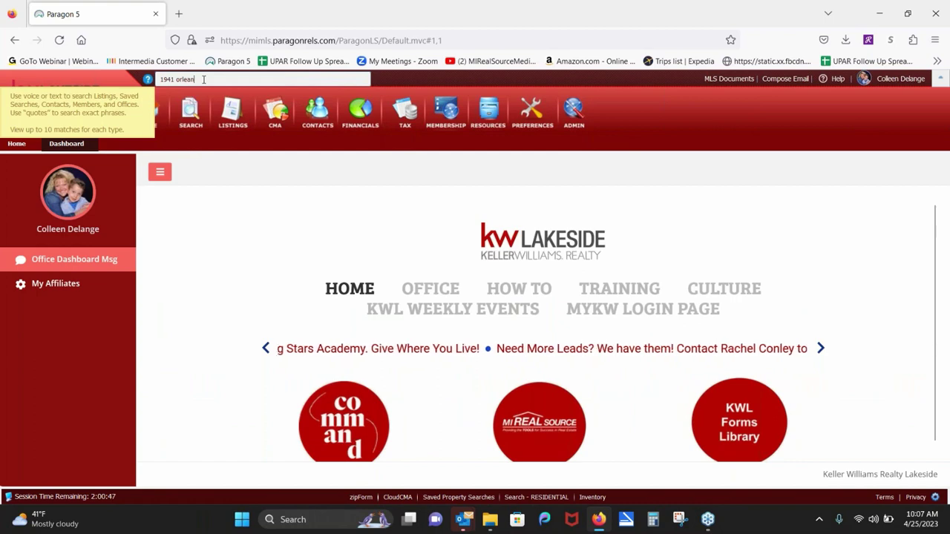
pyautogui.press('BackSpace')
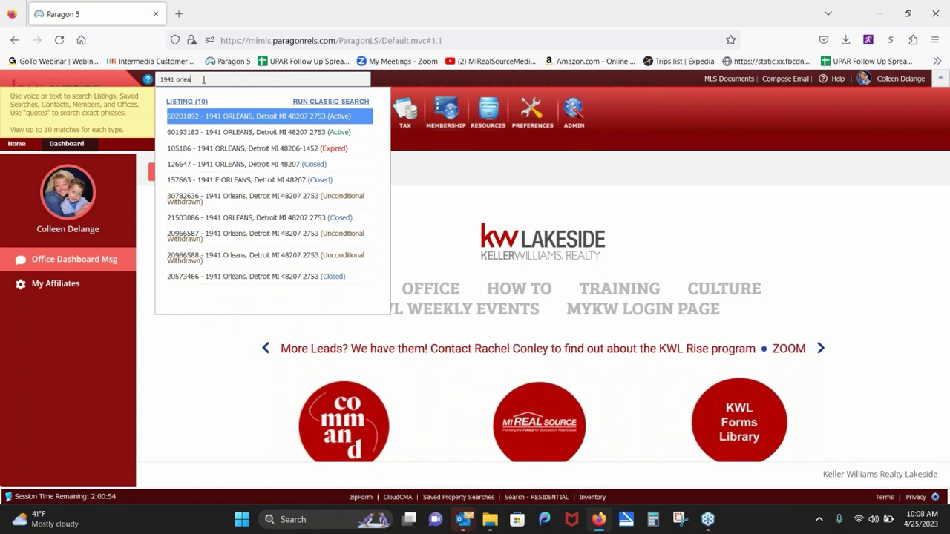
pyautogui.click(188, 117)
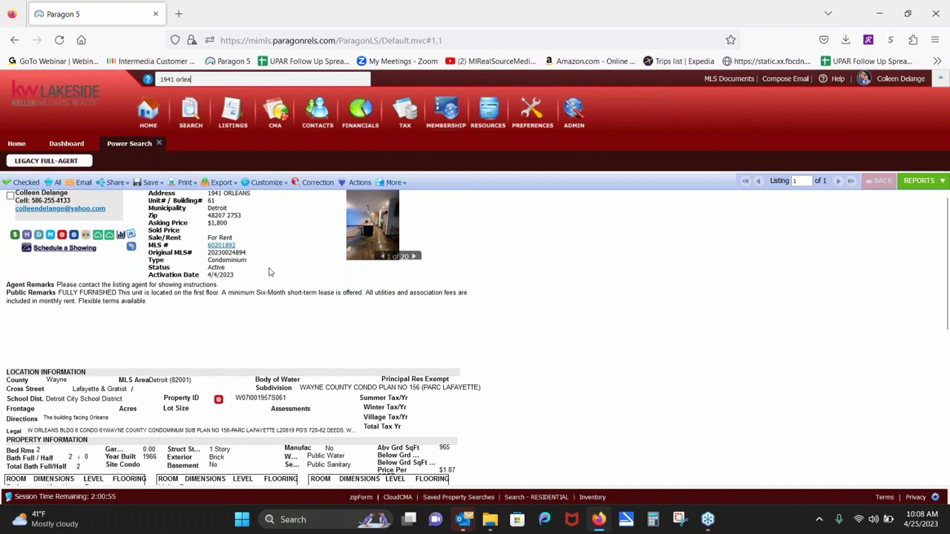
pyautogui.click(158, 143)
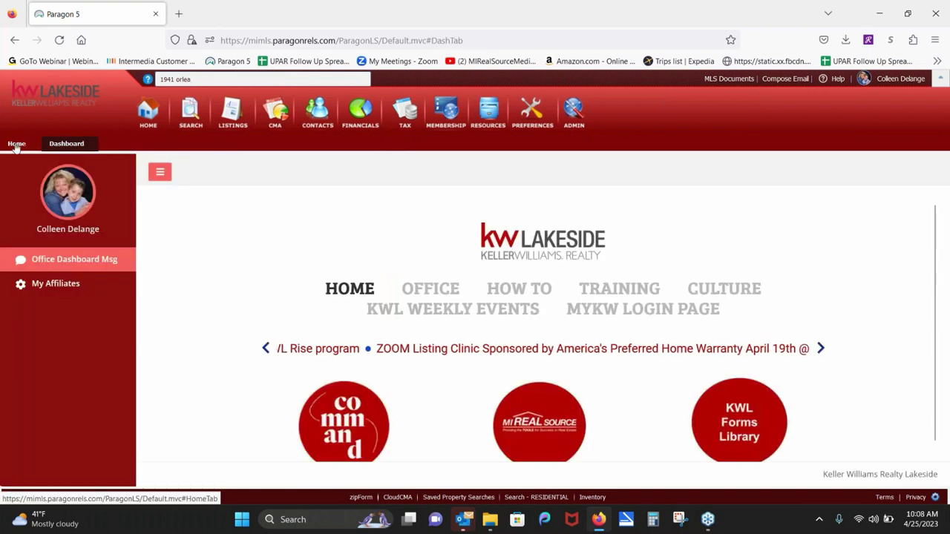
pyautogui.click(16, 144)
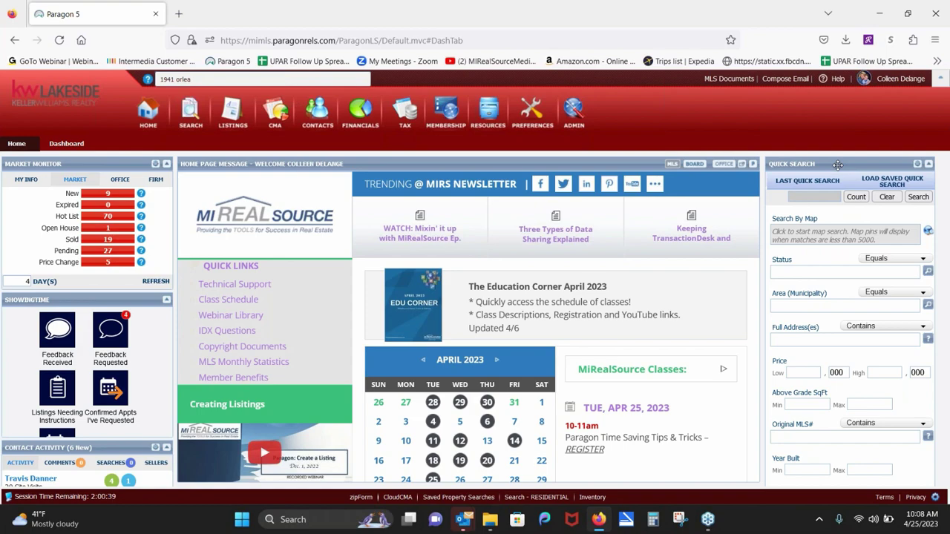
pyautogui.moveTo(837, 165); pyautogui.dragTo(580, 172)
pyautogui.moveTo(363, 161); pyautogui.dragTo(74, 163)
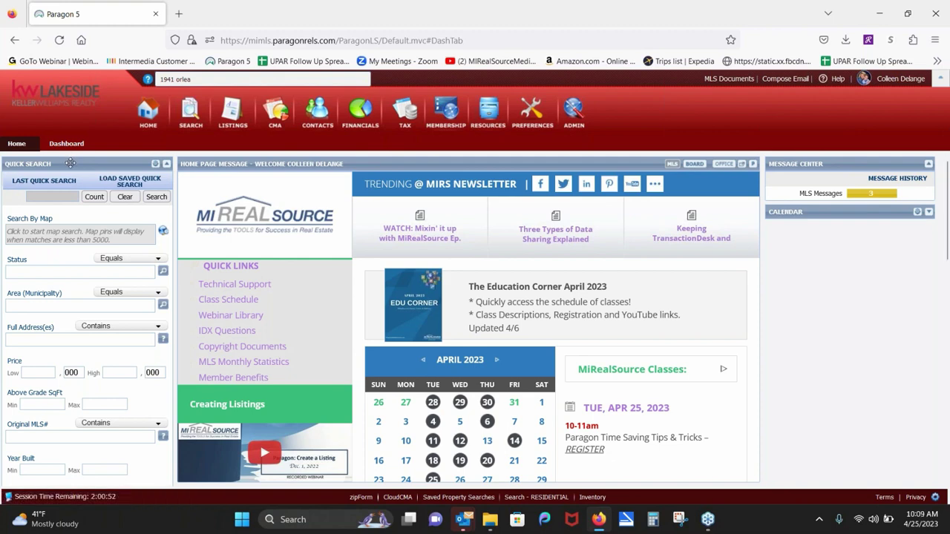
pyautogui.moveTo(71, 163); pyautogui.dragTo(808, 98)
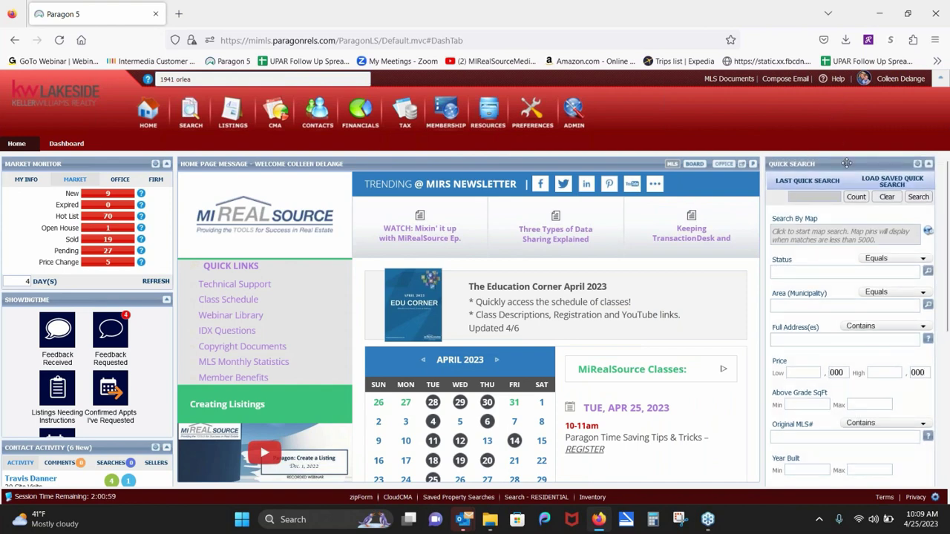
pyautogui.moveTo(845, 164); pyautogui.dragTo(868, 156)
pyautogui.click(814, 273)
pyautogui.press('Tab')
pyautogui.press('Tab')
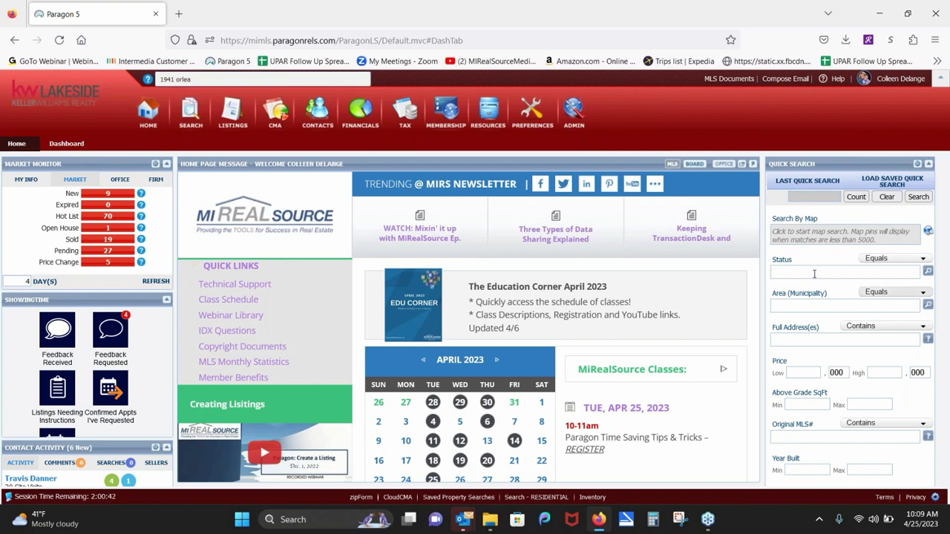
pyautogui.press('Tab')
pyautogui.press('Tab')
pyautogui.press('Tab')
pyautogui.press('Tab')
pyautogui.press('Tab')
pyautogui.press('Tab')
pyautogui.press('Tab')
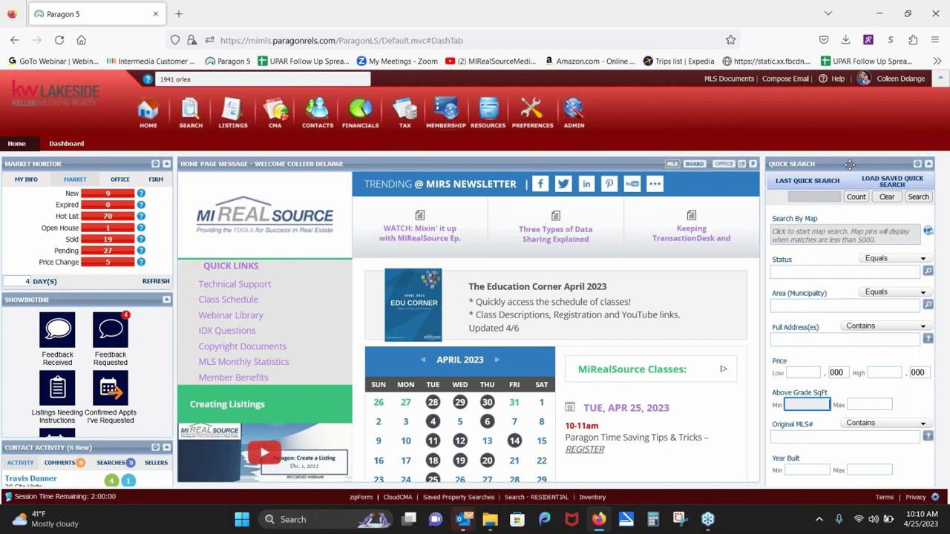
pyautogui.moveTo(206, 77); pyautogui.dragTo(147, 77)
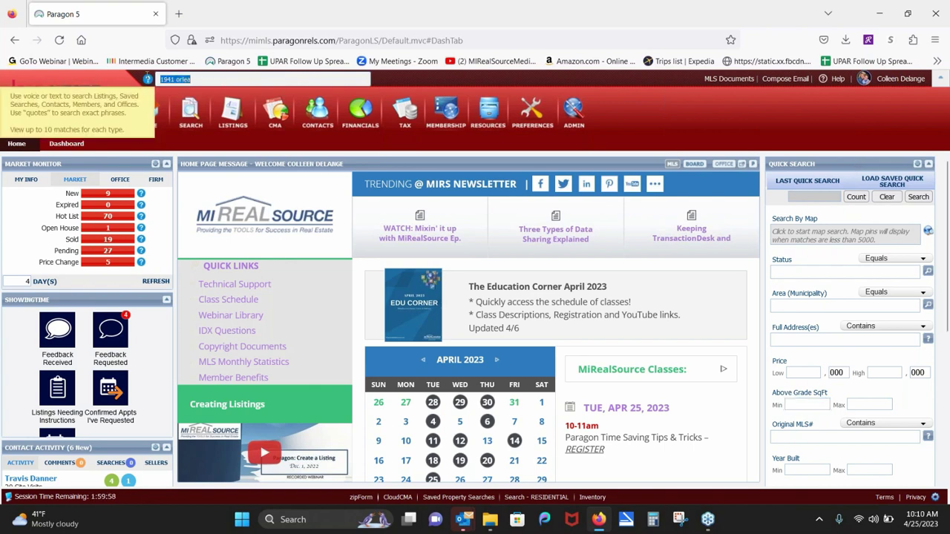
pyautogui.press('BackSpace')
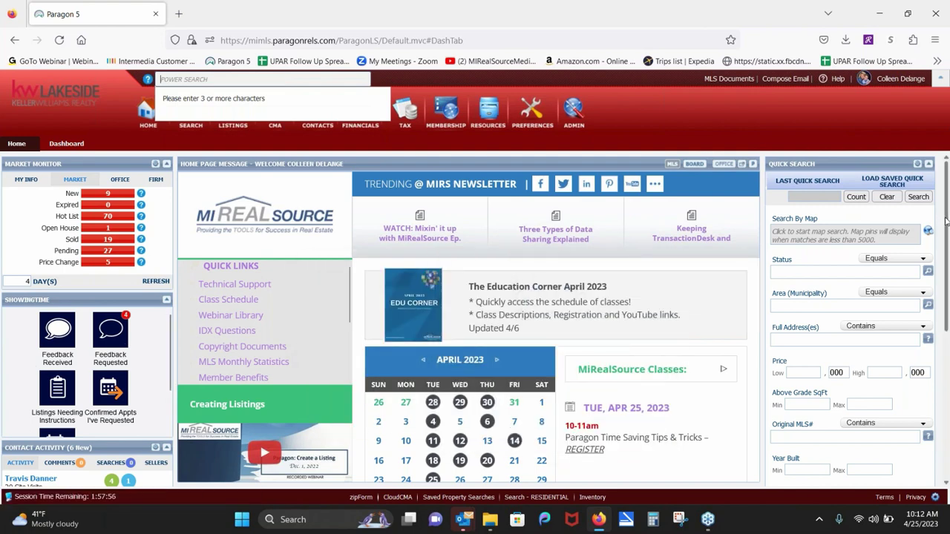
# Step: Drag the Contact Activity panel above the Showingtime panel on the dashboard
pyautogui.moveTo(947, 226); pyautogui.dragTo(926, 370)
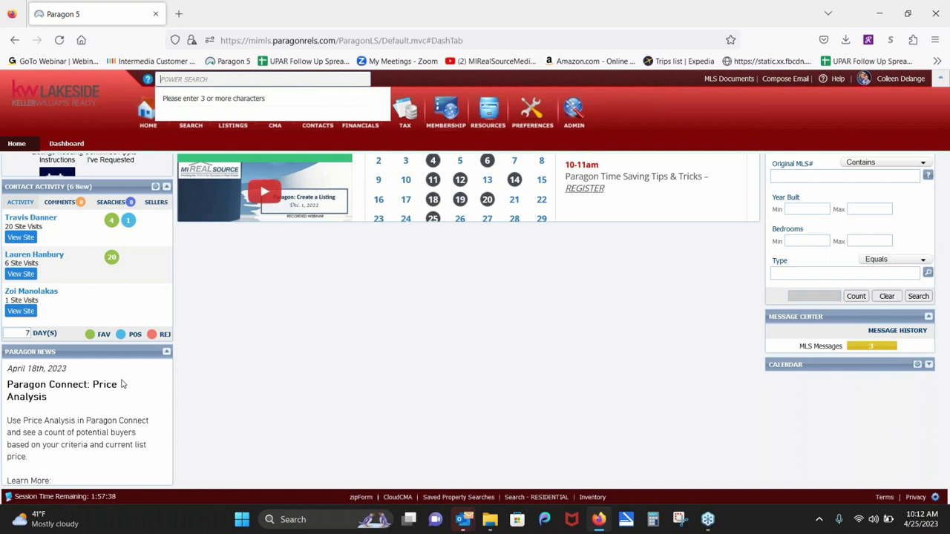
pyautogui.scroll(4, 549, 335)
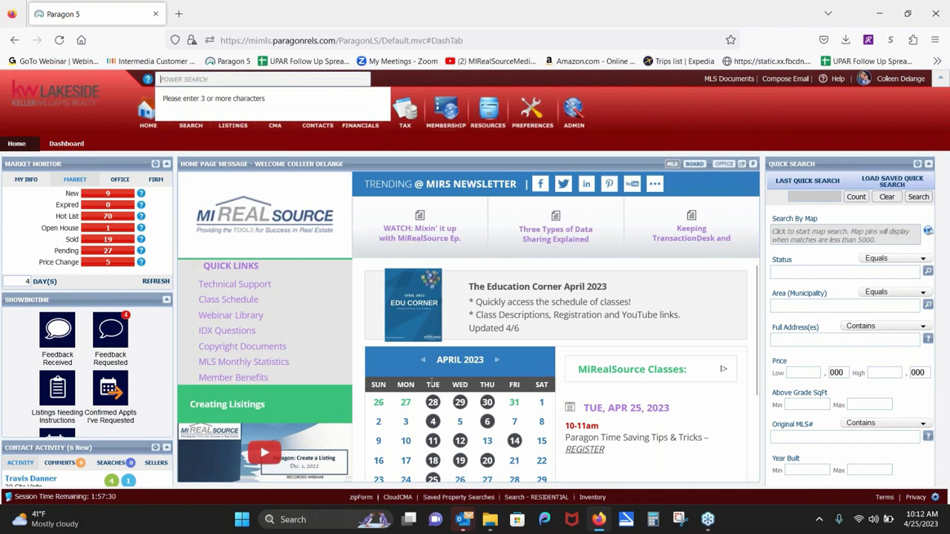
pyautogui.moveTo(126, 446); pyautogui.dragTo(119, 293)
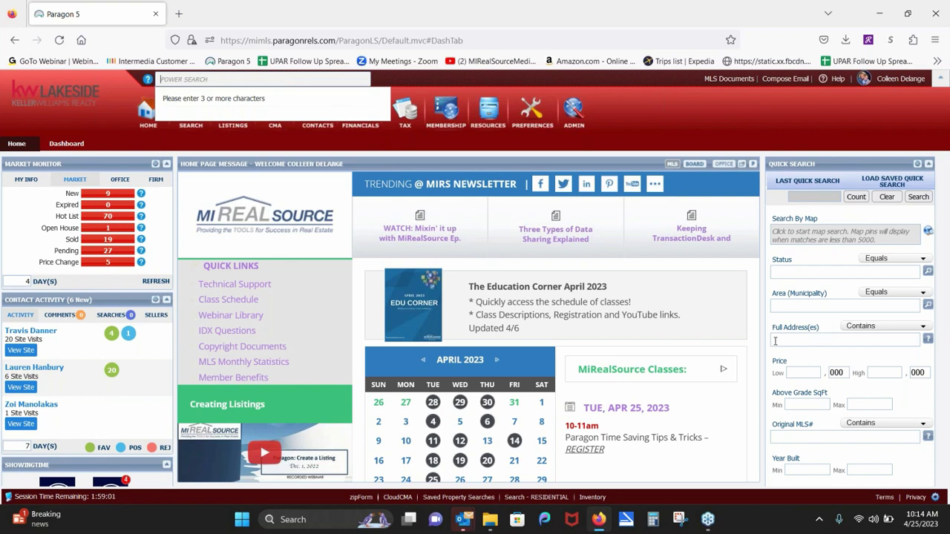
pyautogui.click(775, 340)
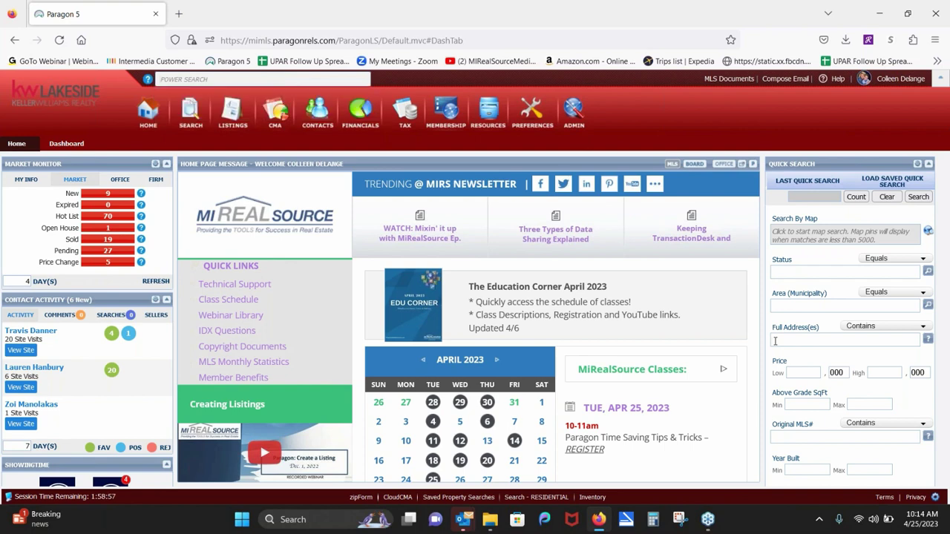
pyautogui.press('Return')
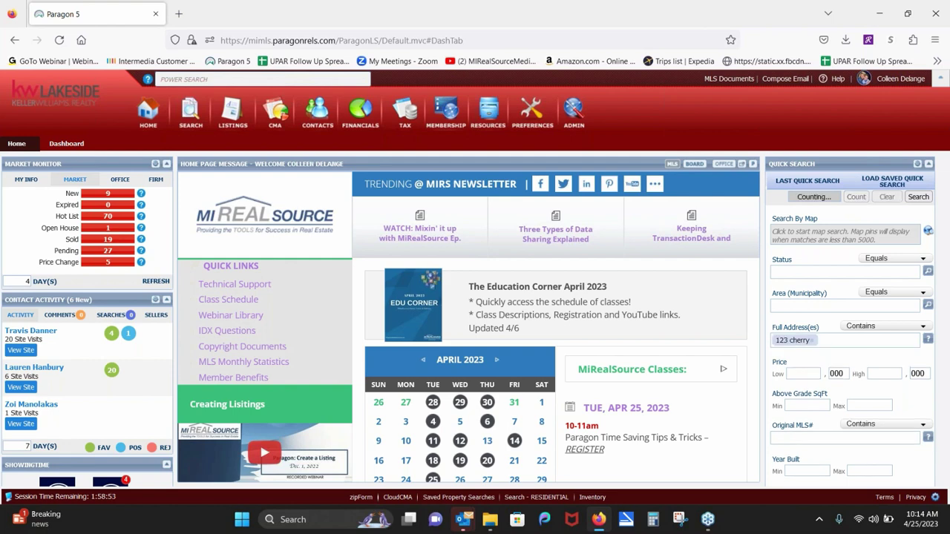
pyautogui.press('Return')
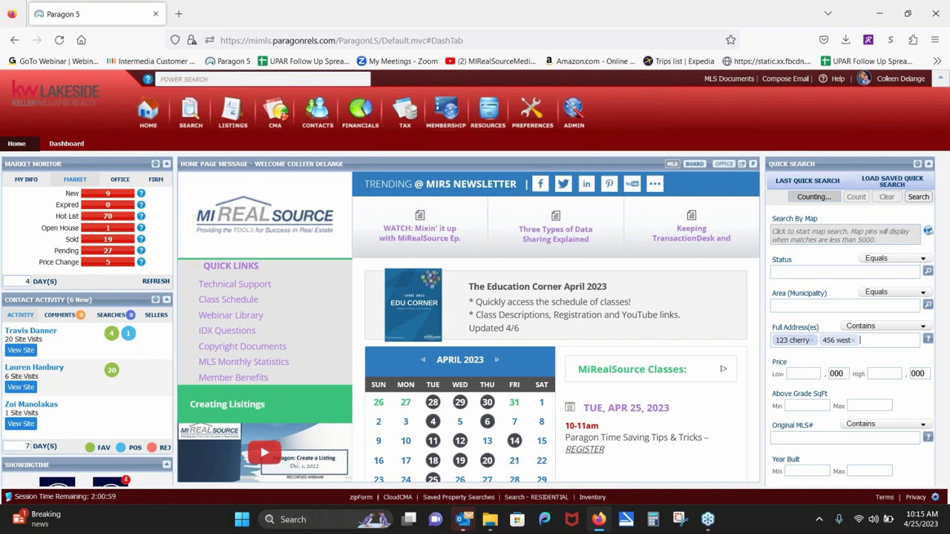
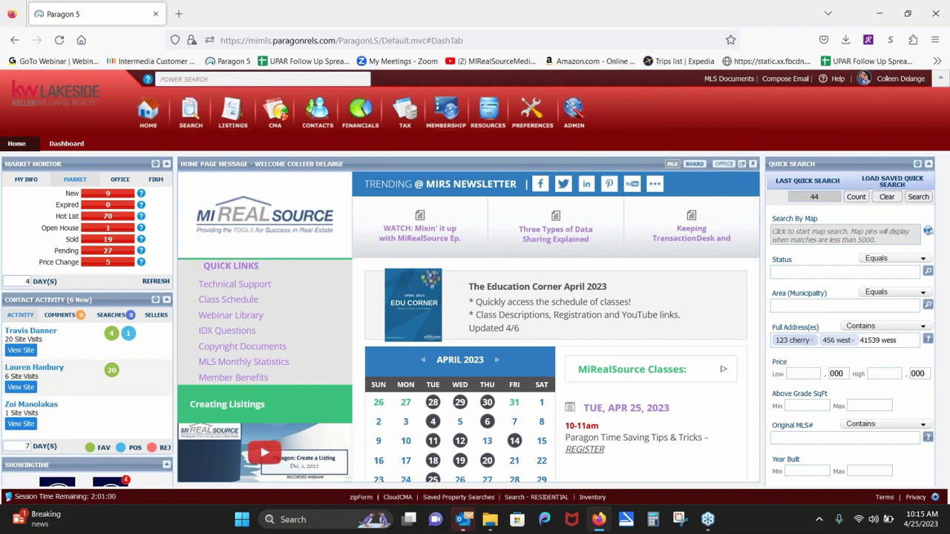
pyautogui.press('Return')
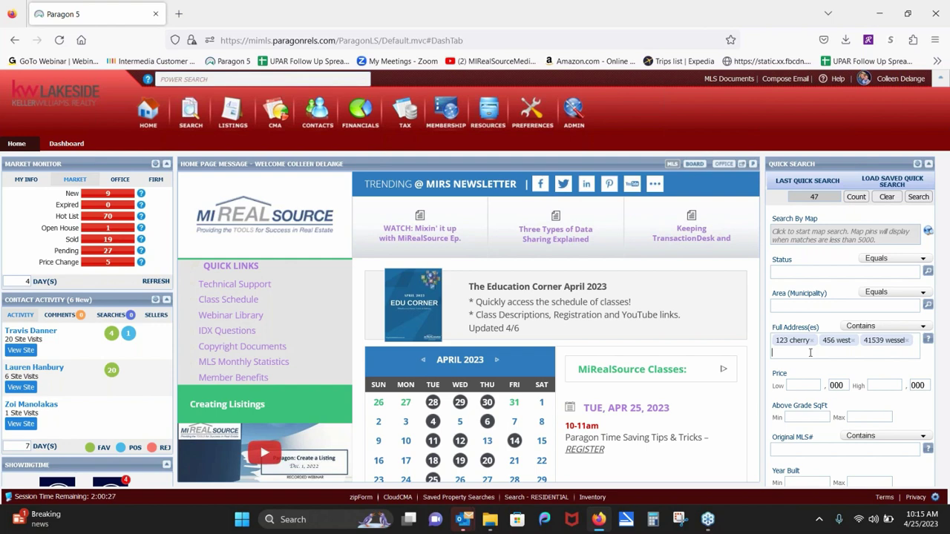
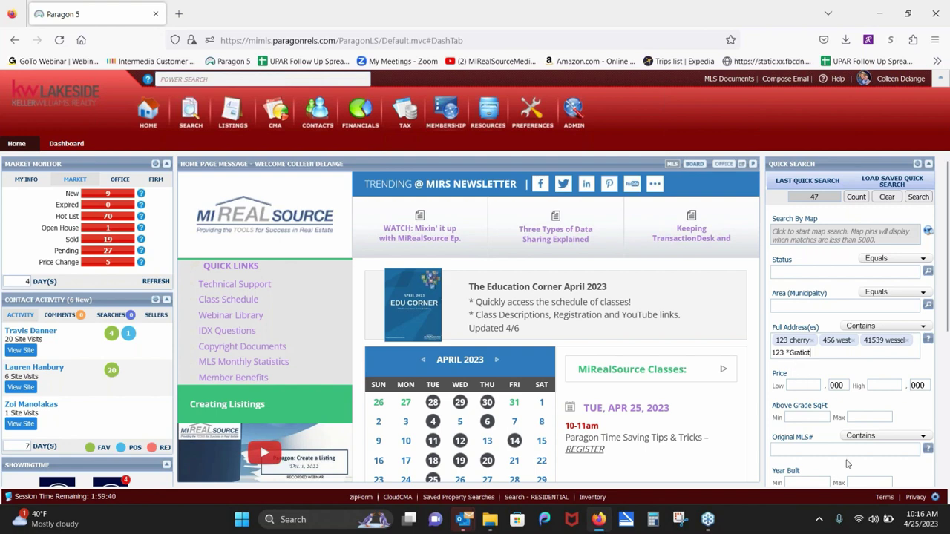
pyautogui.click(807, 271)
pyautogui.write('a')
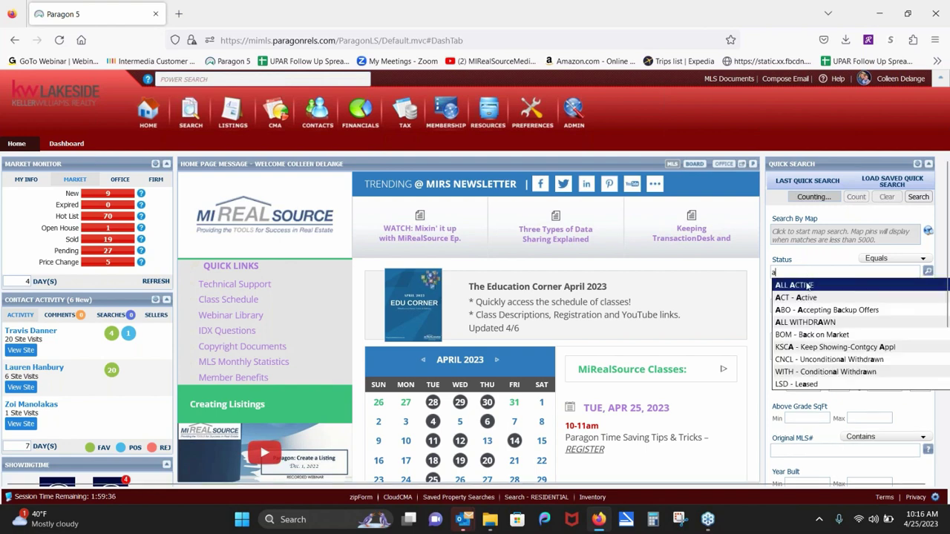
pyautogui.click(807, 285)
pyautogui.write('pen')
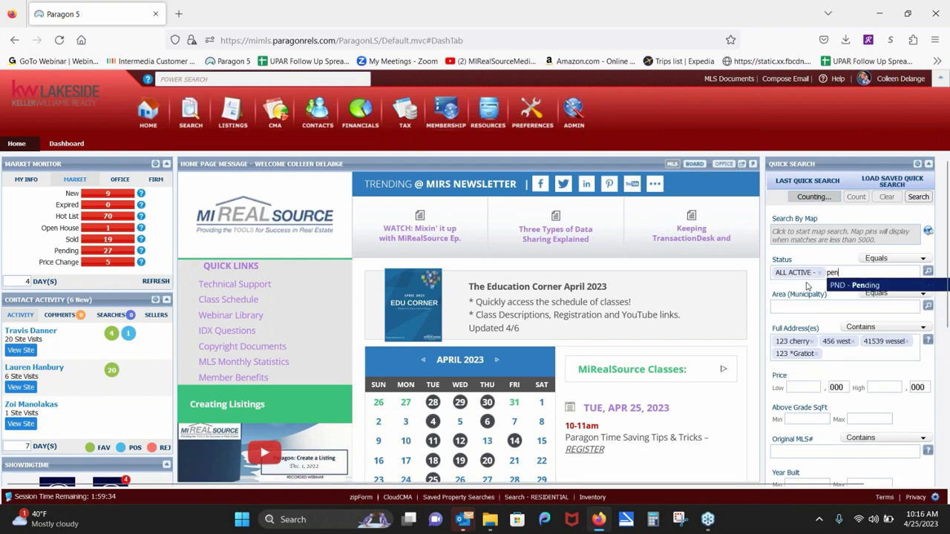
pyautogui.click(837, 286)
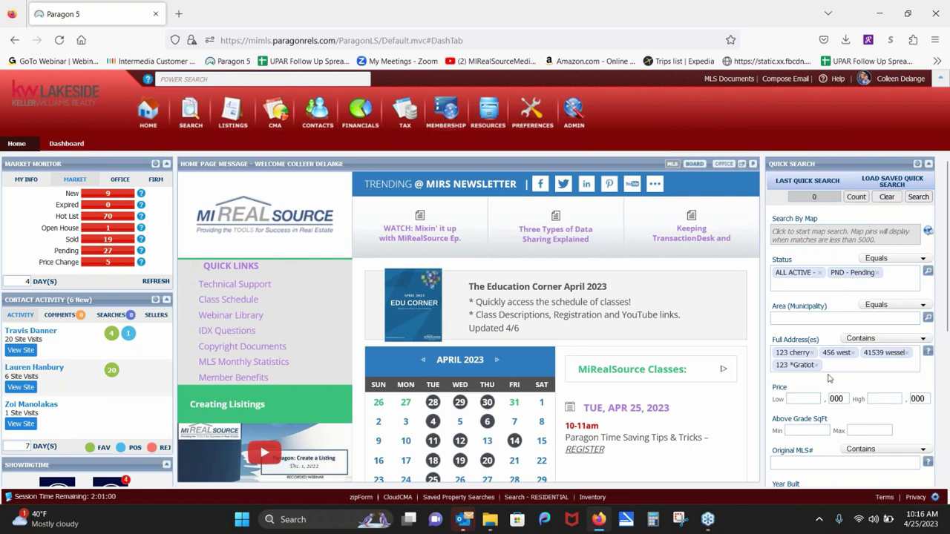
pyautogui.click(877, 273)
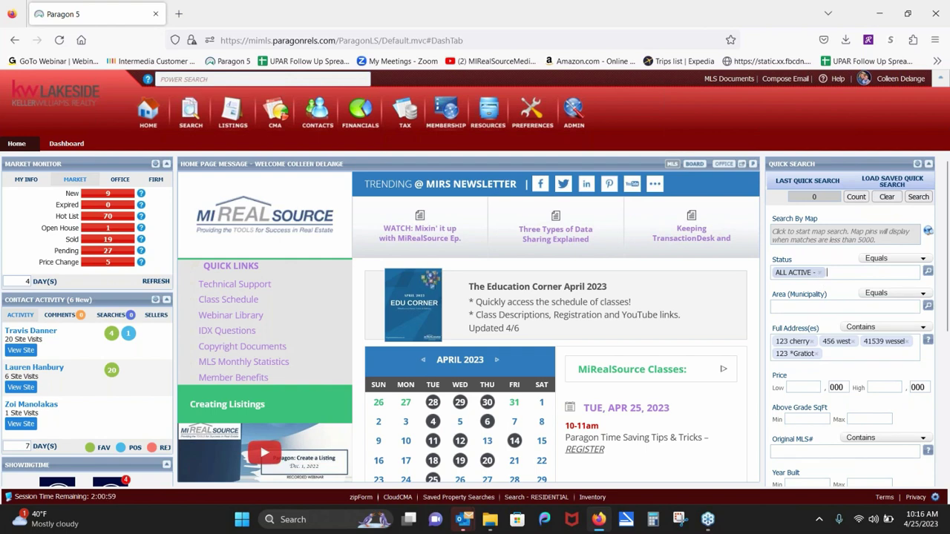
pyautogui.click(819, 272)
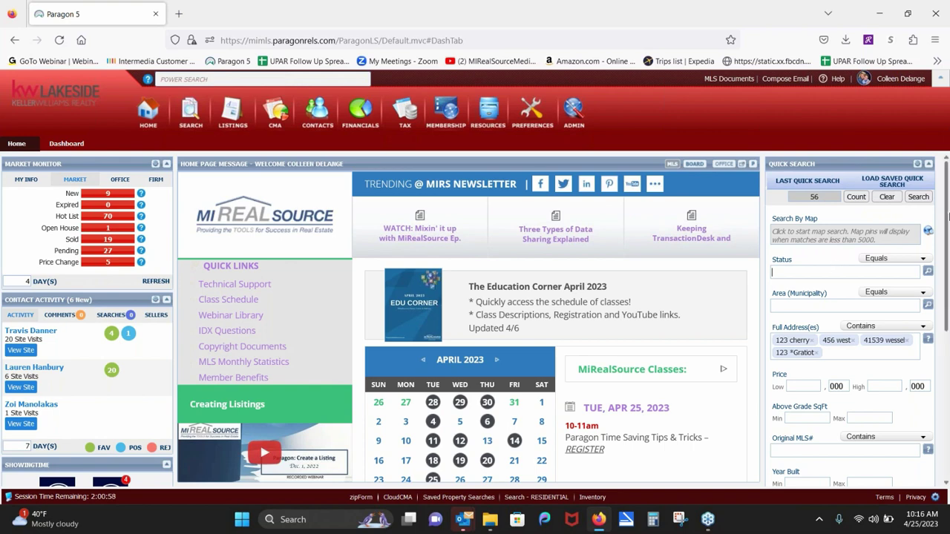
# Step: Run the Quick Search to open the MLS Default Spreadsheet of 56 listings
pyautogui.click(918, 198)
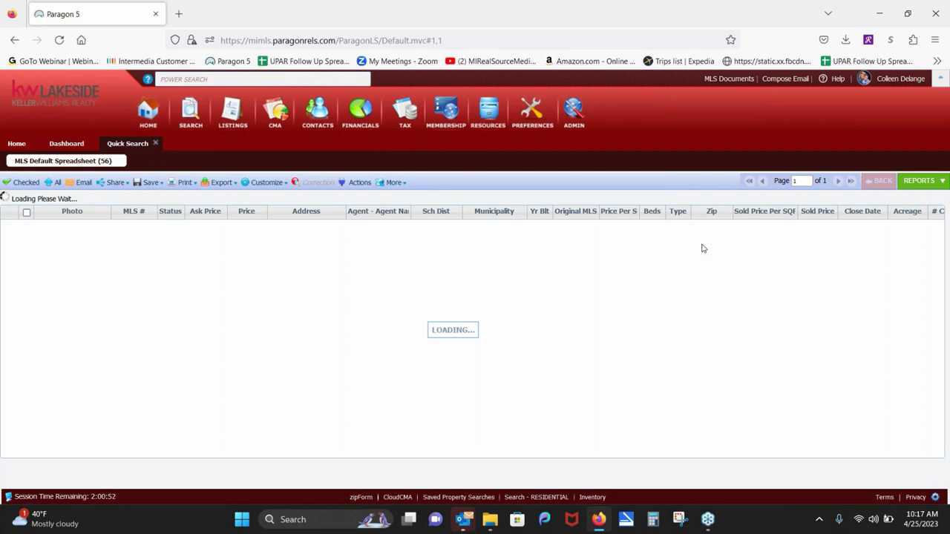
# Step: Open the Share menu on the 56-listing results toolbar to view its options
pyautogui.click(117, 184)
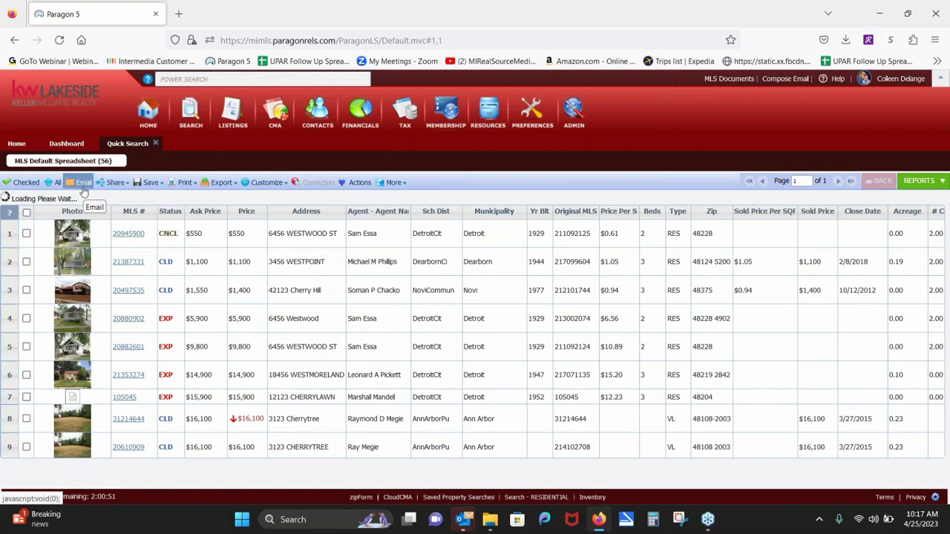
# Step: Close the Quick Search results tab and go back to the Home dashboard
pyautogui.click(157, 145)
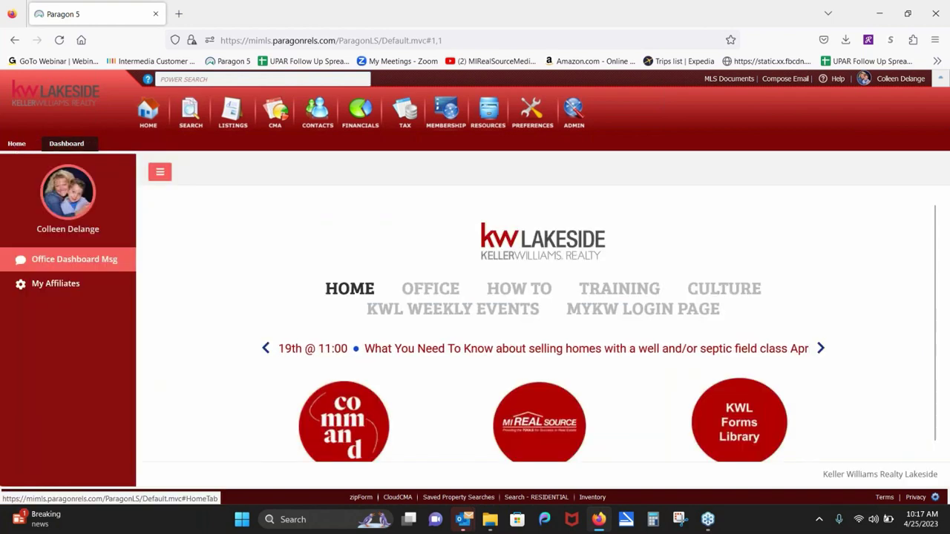
pyautogui.click(16, 143)
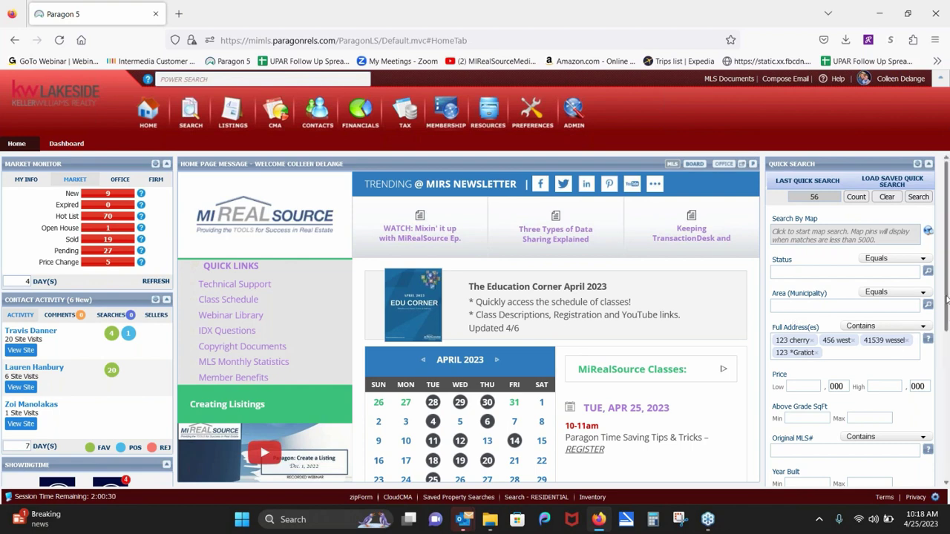
# Step: Open Customize Quick Search via the Edit Widget gear on the Quick Search panel
pyautogui.moveTo(945, 301)
pyautogui.mouseDown()
pyautogui.moveTo(947, 399)
pyautogui.moveTo(934, 290)
pyautogui.mouseUp()
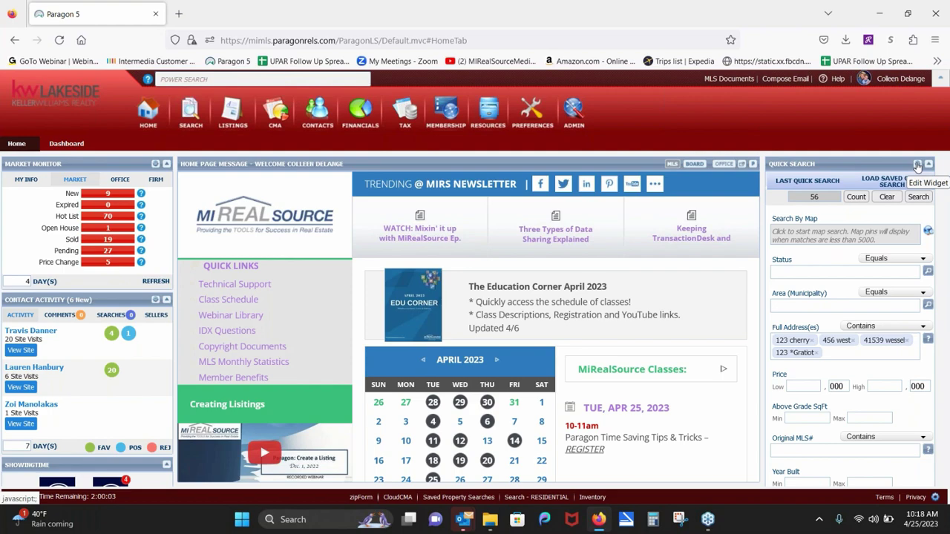
pyautogui.click(917, 165)
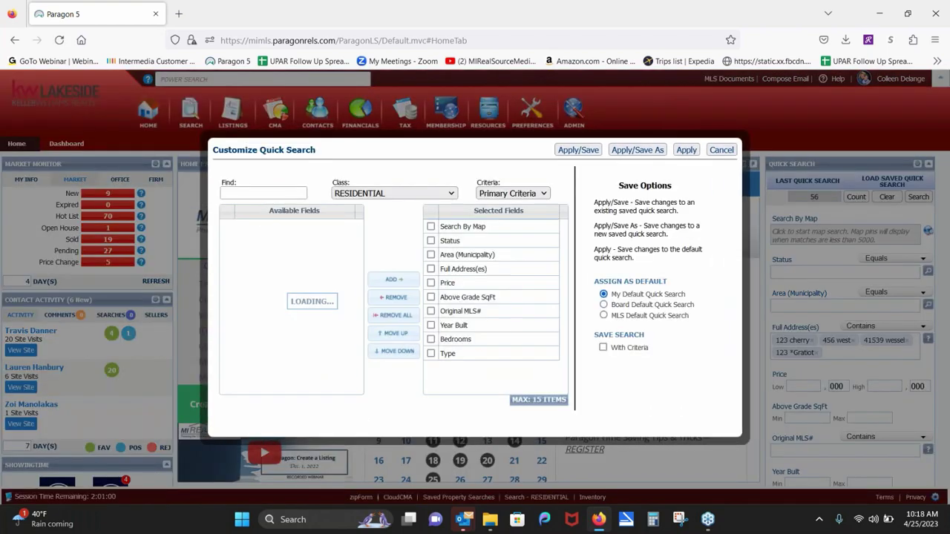
# Step: Reload the quick search settings and remove Full Address(es), leaving nine Residential fields selected
pyautogui.click(721, 150)
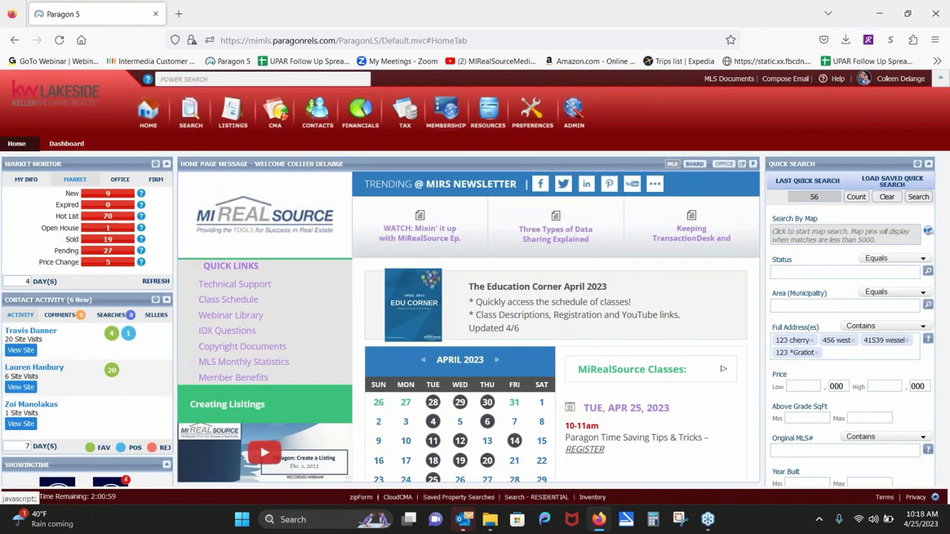
pyautogui.click(917, 164)
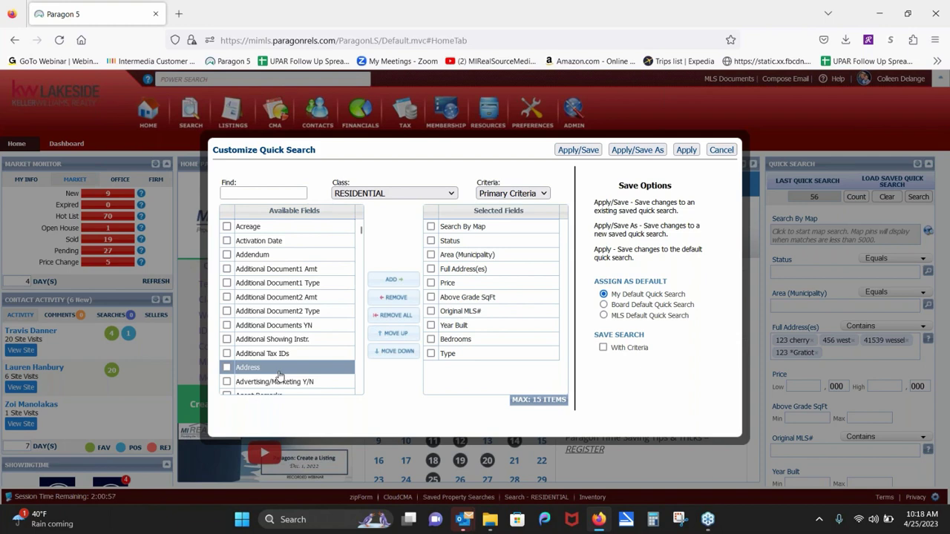
pyautogui.click(547, 296)
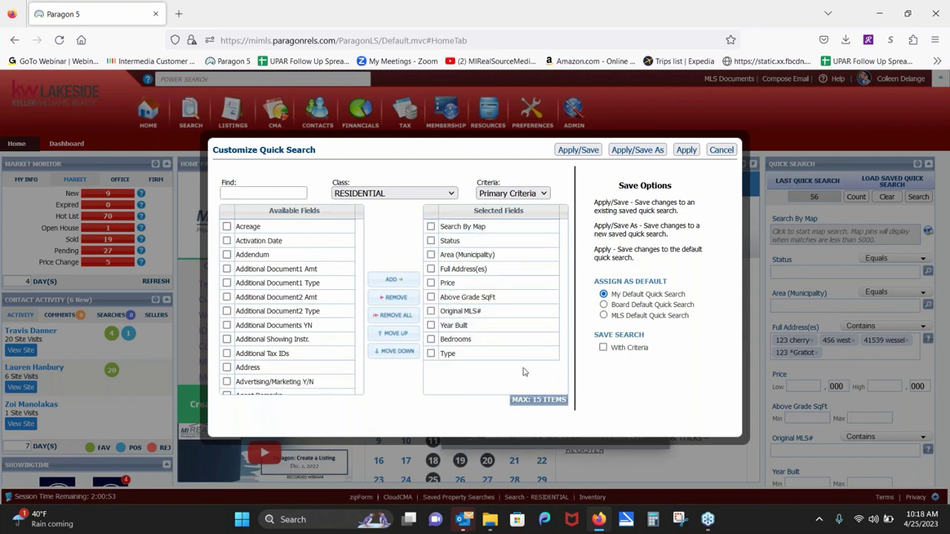
pyautogui.click(431, 269)
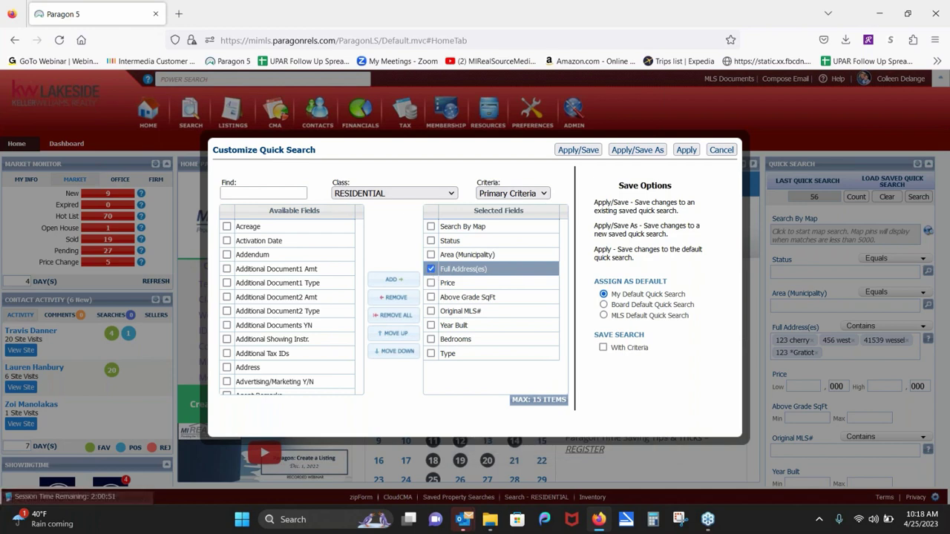
pyautogui.click(397, 298)
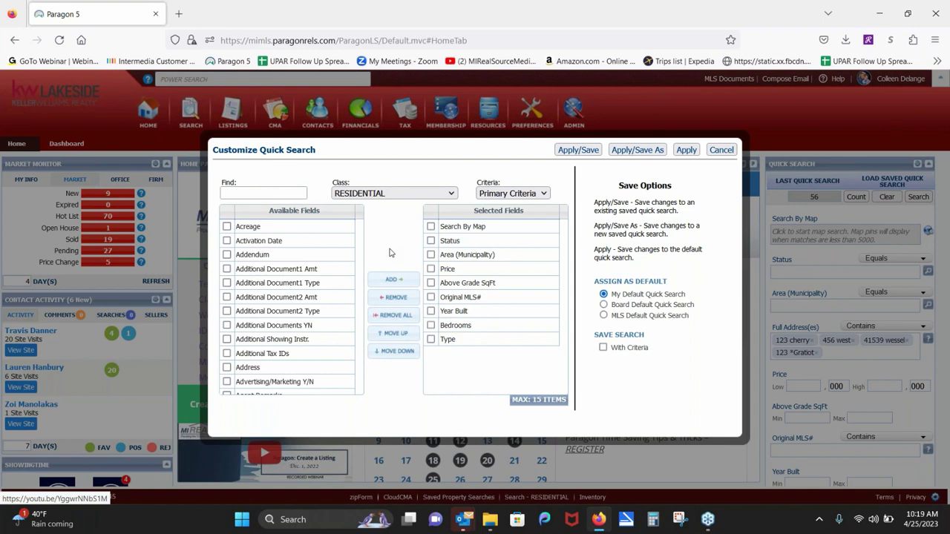
# Step: Search the available fields for 'full' and add Full Address(es) to Selected Fields
pyautogui.click(274, 195)
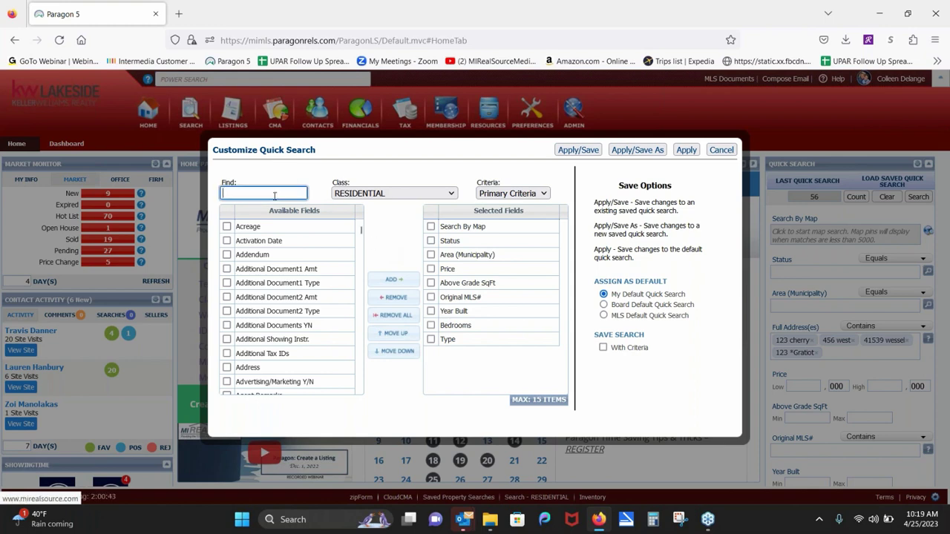
pyautogui.write('full')
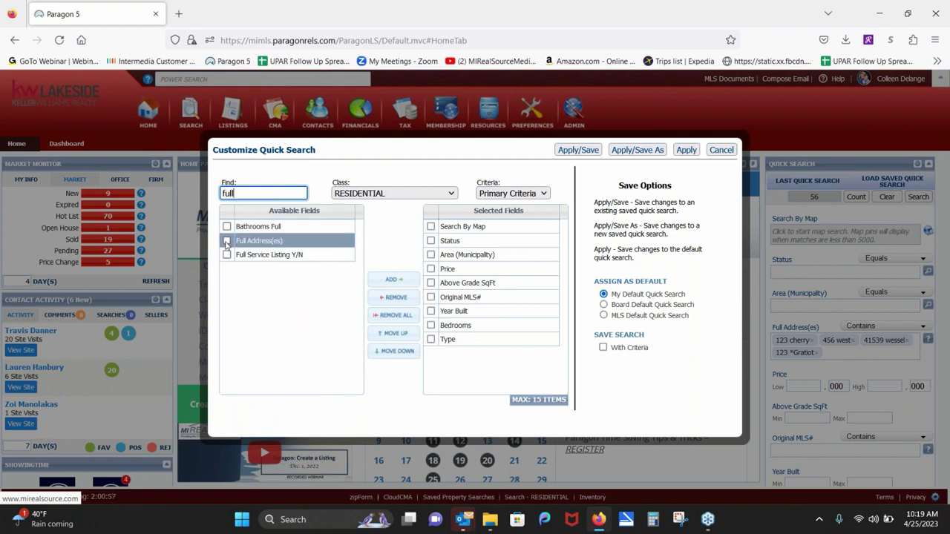
pyautogui.click(227, 241)
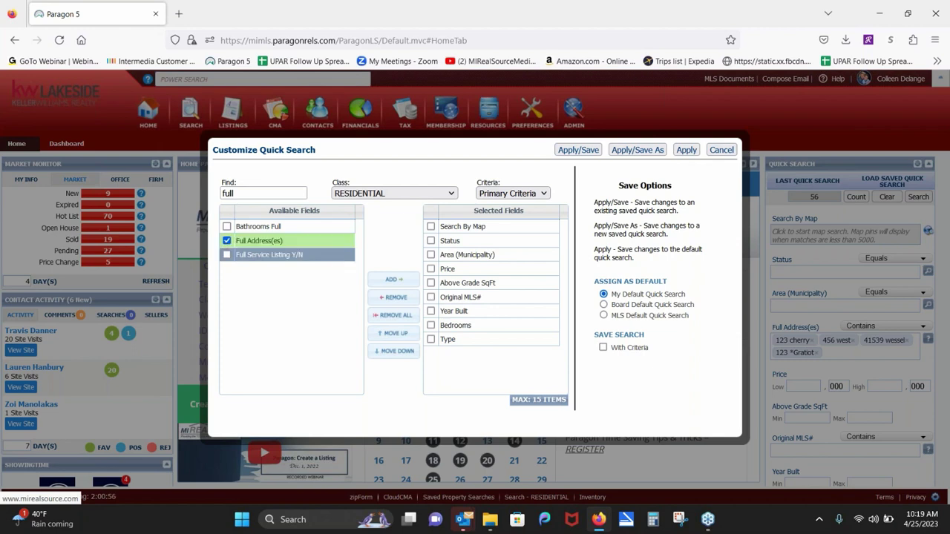
pyautogui.click(401, 280)
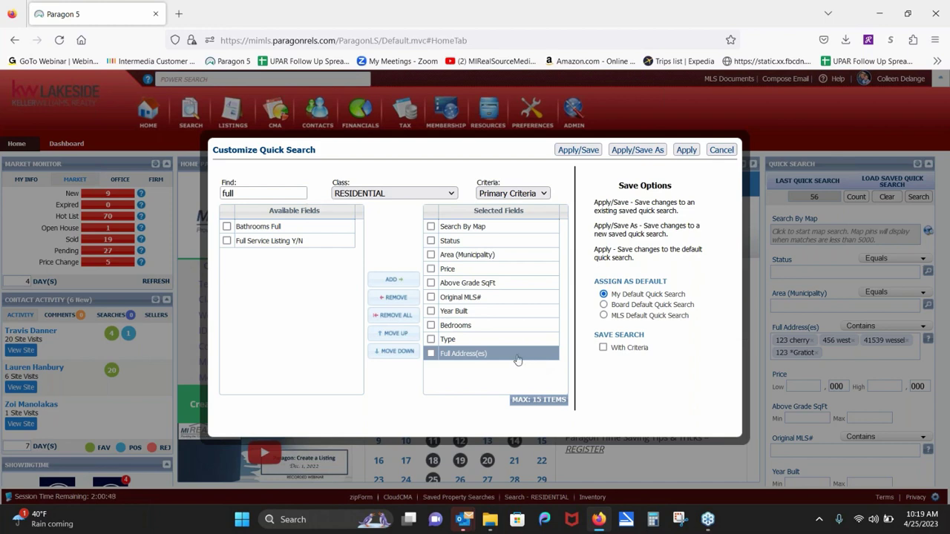
# Step: Move Full Address(es) to second and Bedrooms to third place, then apply the layout
pyautogui.moveTo(517, 360); pyautogui.dragTo(507, 245)
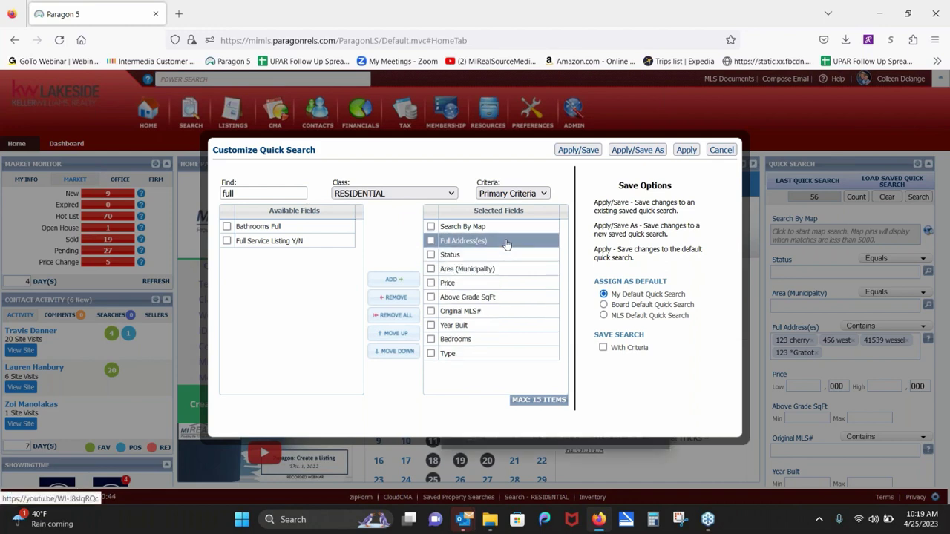
pyautogui.moveTo(502, 340); pyautogui.dragTo(521, 261)
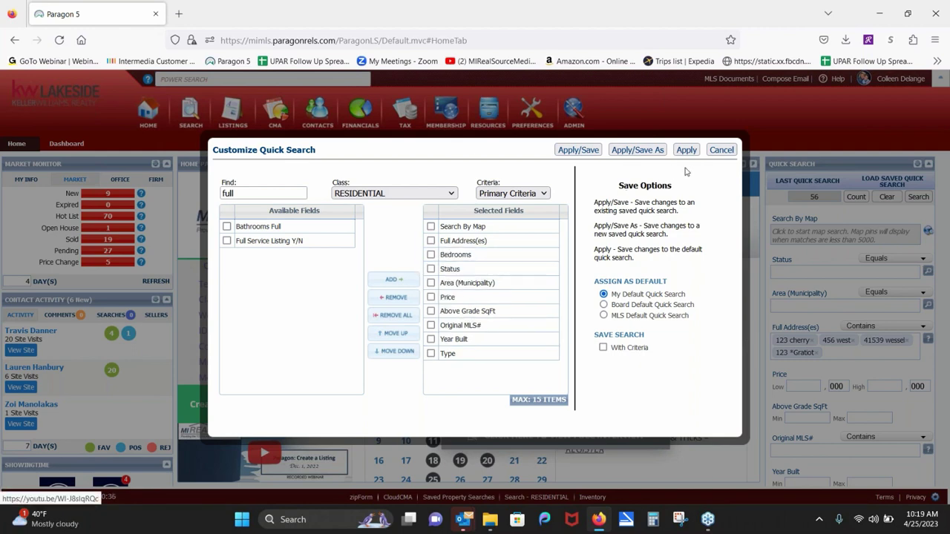
pyautogui.click(686, 150)
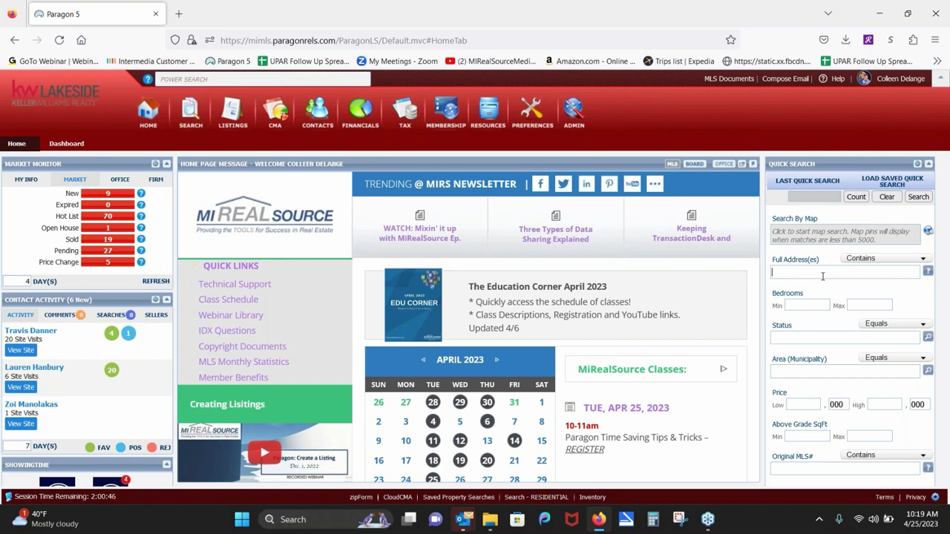
# Step: Begin a Power Search from the search box at the top of the page
pyautogui.click(333, 78)
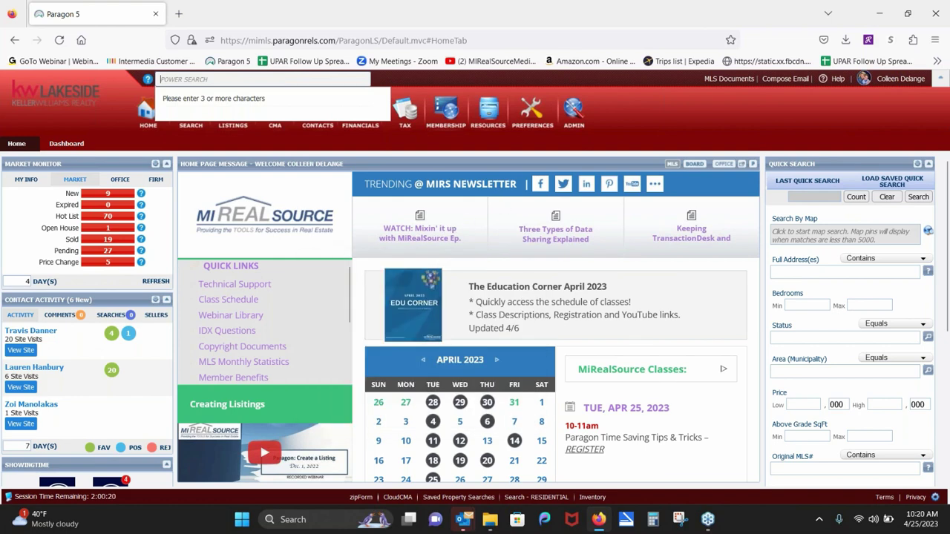
# Step: Close the Power Search dropdown from an empty spot in the header
pyautogui.click(622, 118)
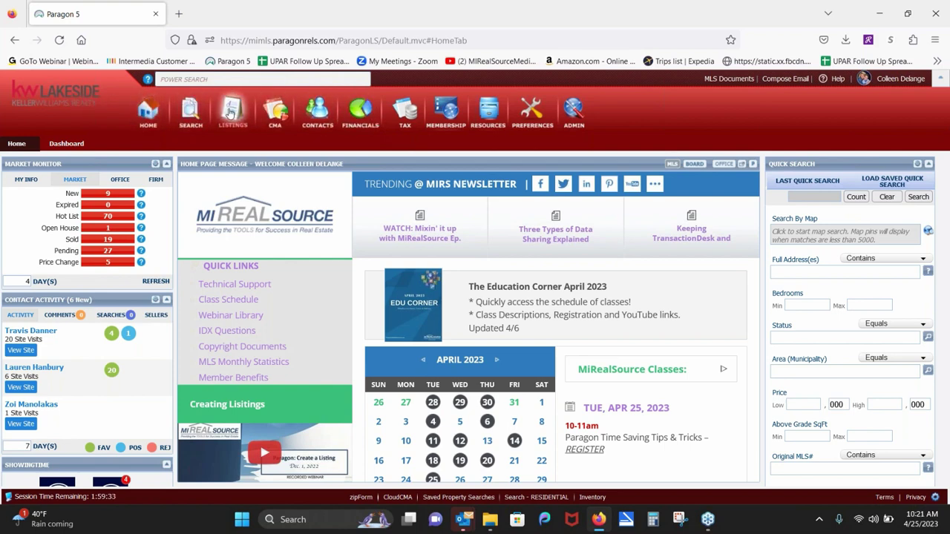
# Step: Open the Search menu from the top toolbar's Search icon
pyautogui.click(186, 112)
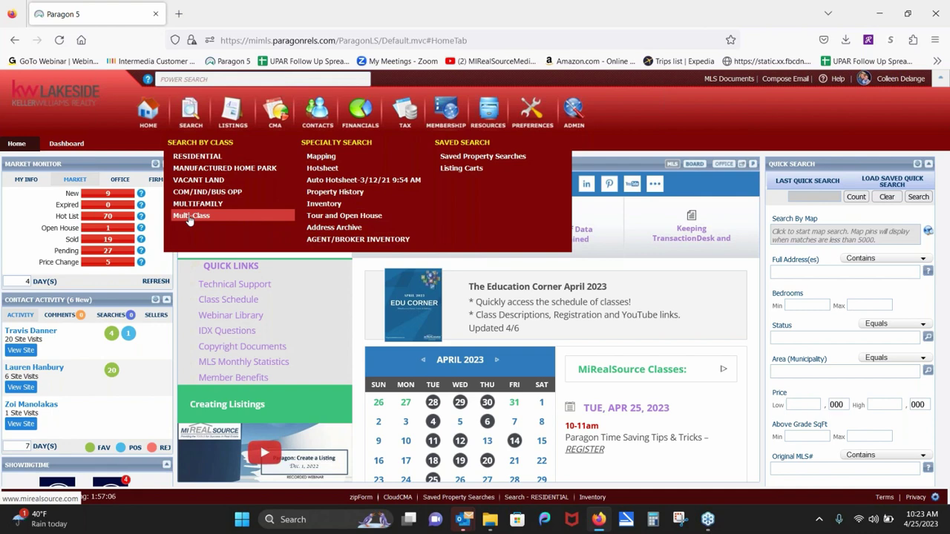
# Step: Start a Search by Class RESIDENTIAL search and bring up the Type lookup list
pyautogui.click(184, 159)
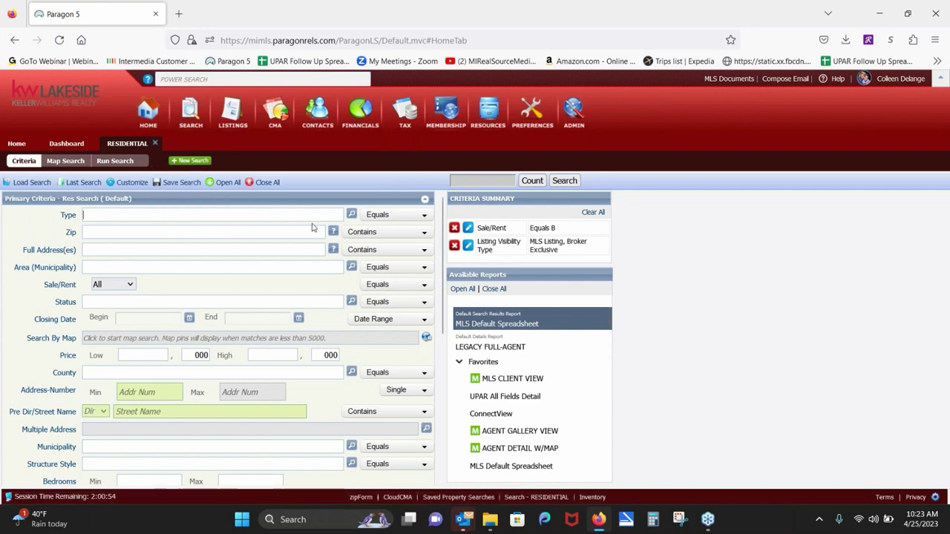
pyautogui.click(351, 215)
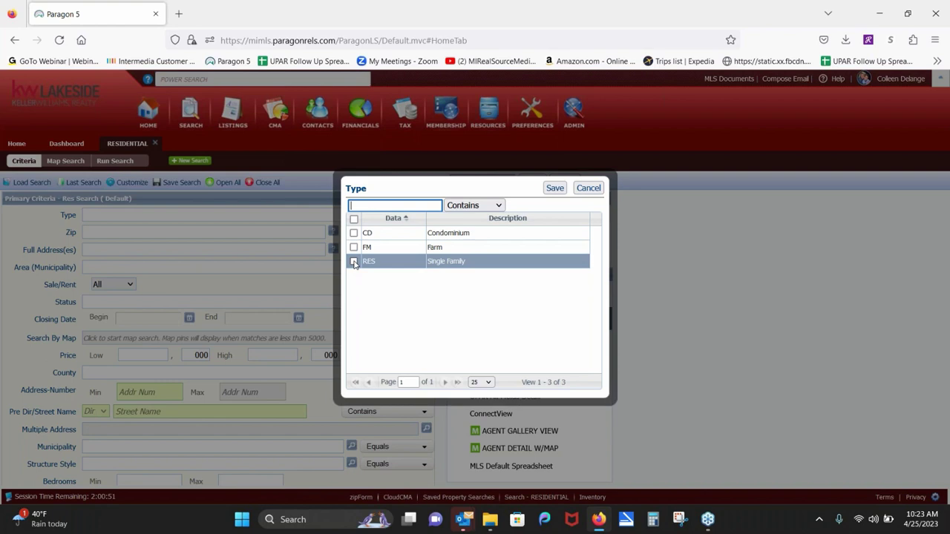
# Step: Check RES - Single Family in the Type lookup and save the selection
pyautogui.click(354, 262)
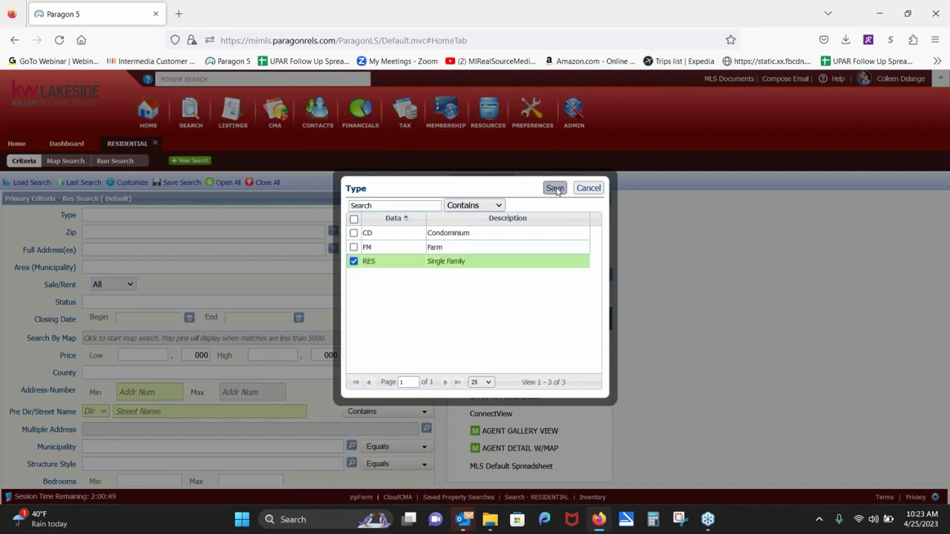
pyautogui.click(555, 189)
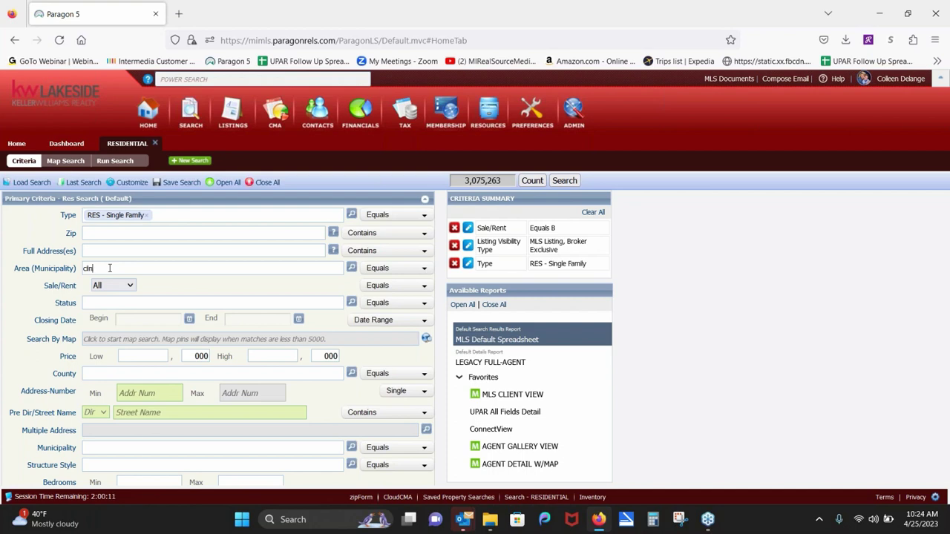
# Step: Leave the partial 'ton' Area entry and enter 'maco' in County to get the Macomb suggestion
pyautogui.write('ton')
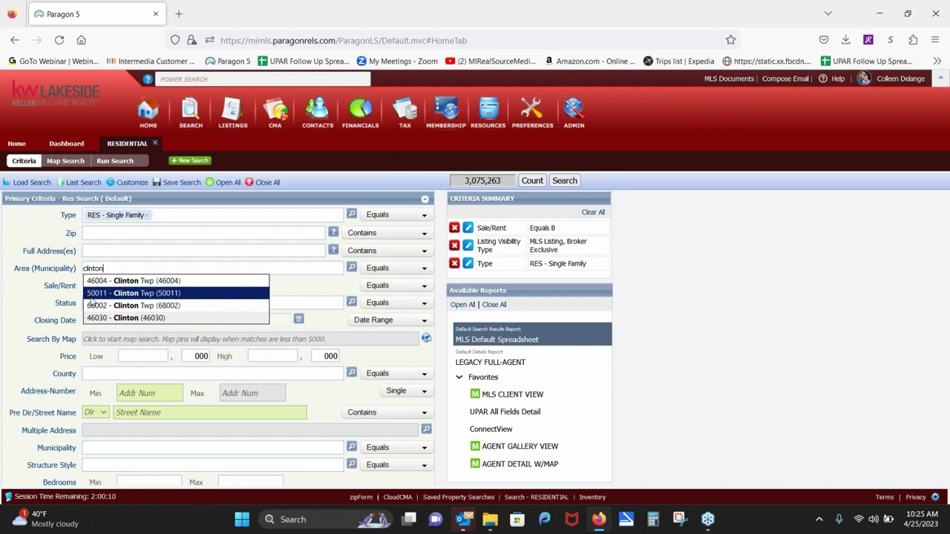
pyautogui.click(103, 373)
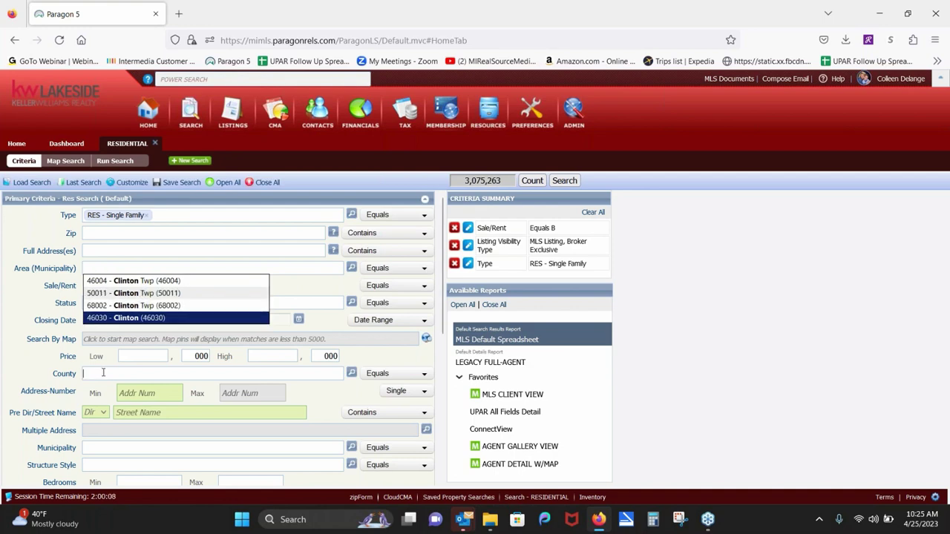
pyautogui.write('maco')
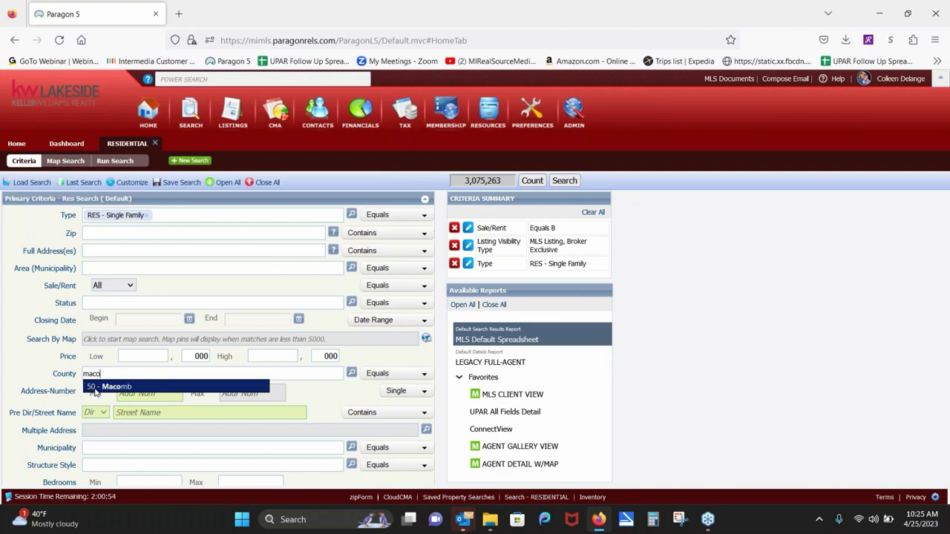
# Step: Try 'clinton' in Area (Municipality), then enter 'mac' in County and pick 50 - Macomb
pyautogui.click(107, 271)
pyautogui.write('c')
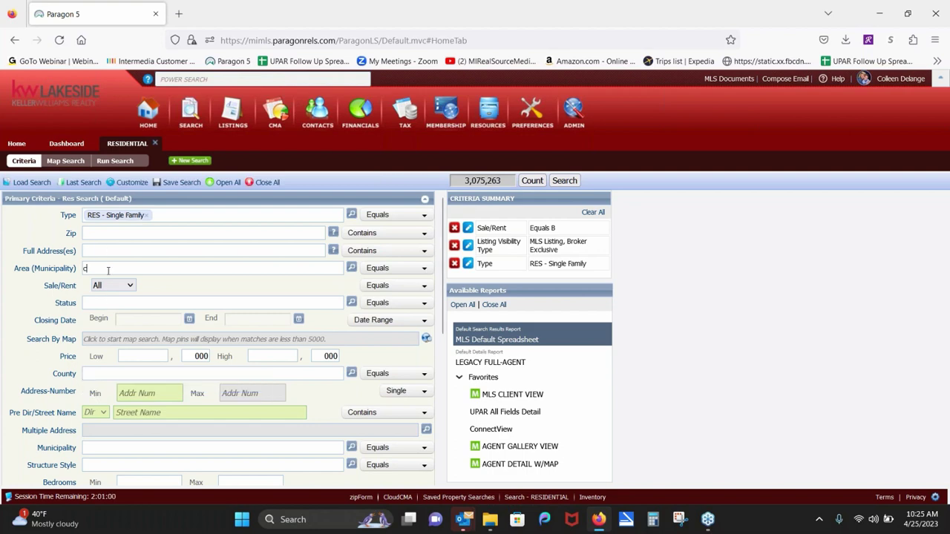
pyautogui.write('linton')
pyautogui.press('BackSpace')
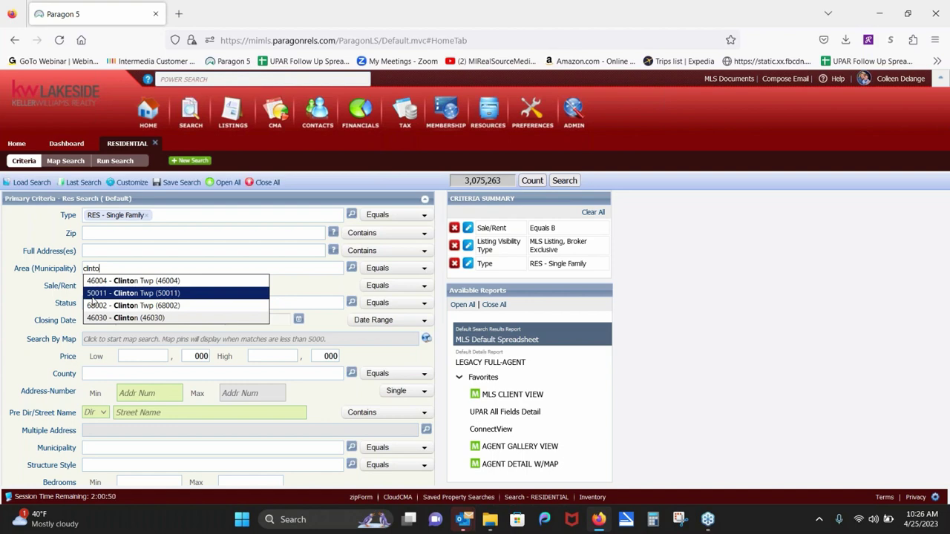
pyautogui.click(120, 372)
pyautogui.write('mac')
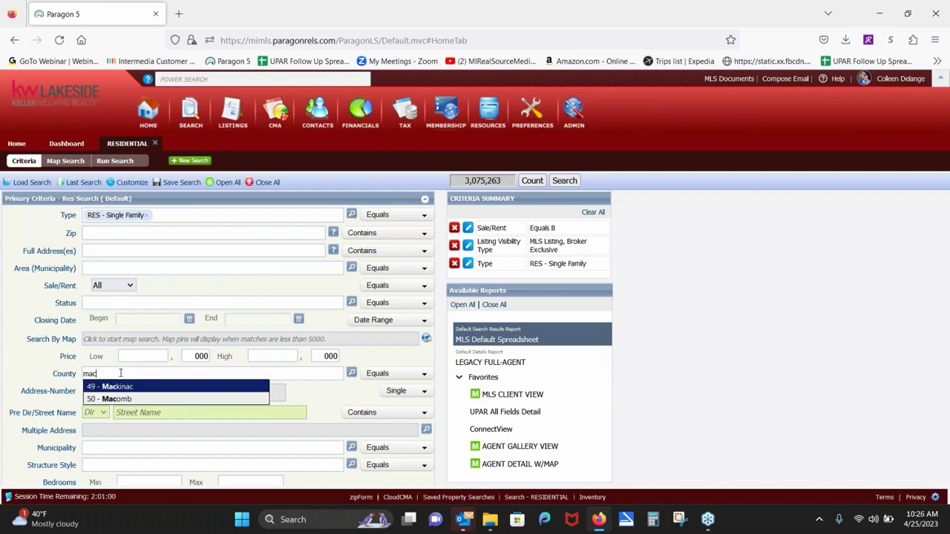
pyautogui.click(120, 400)
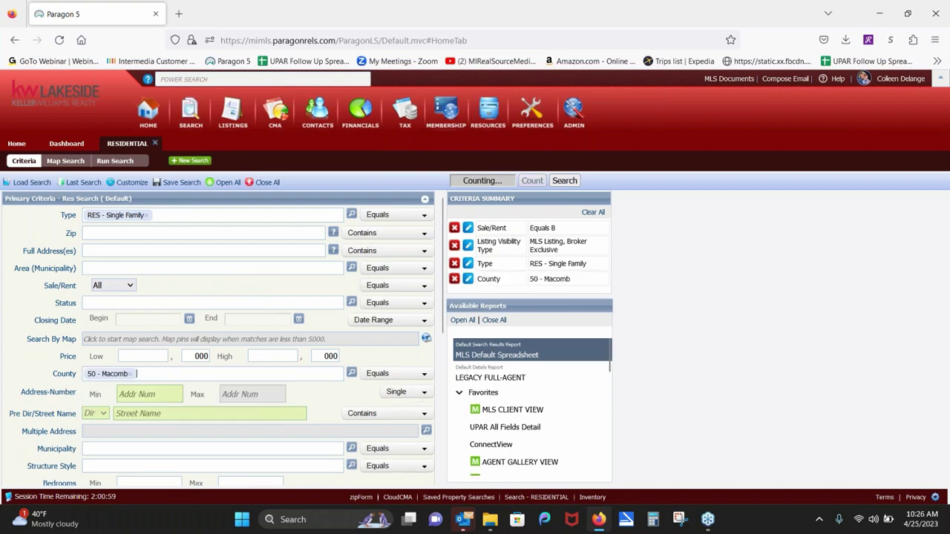
# Step: Try 'clint' in Area, dismiss its suggestions, and remove the County 50 - Macomb tag
pyautogui.click(95, 266)
pyautogui.write('clint')
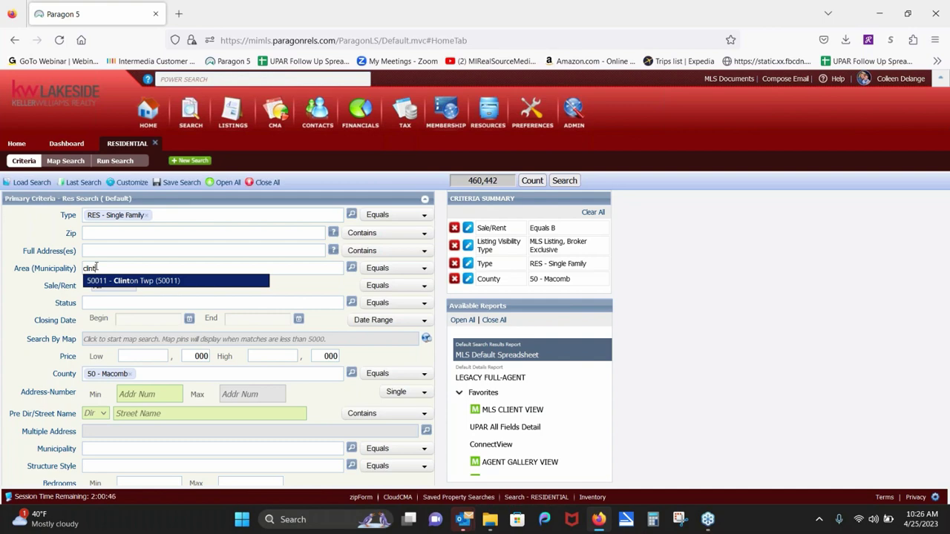
pyautogui.press('BackSpace')
pyautogui.press('BackSpace')
pyautogui.press('BackSpace')
pyautogui.press('BackSpace')
pyautogui.click(96, 267)
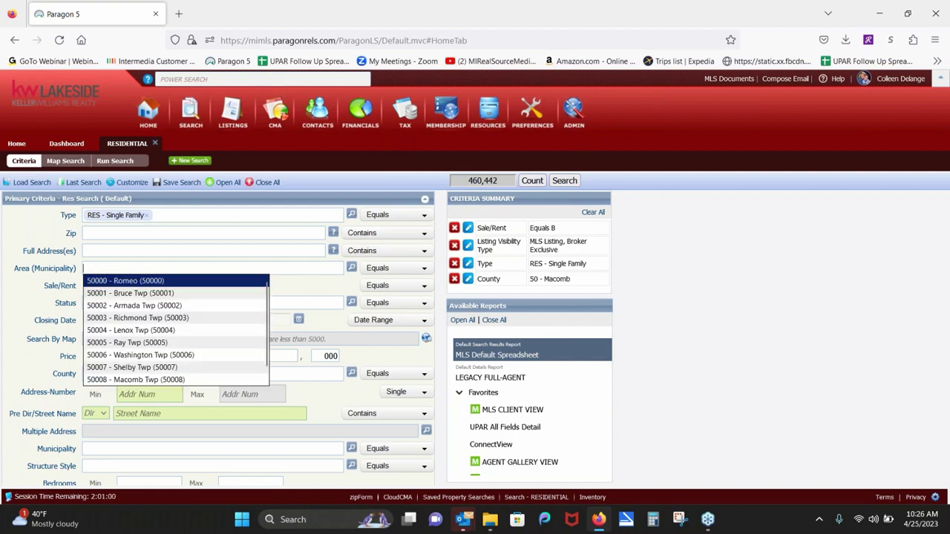
pyautogui.click(322, 401)
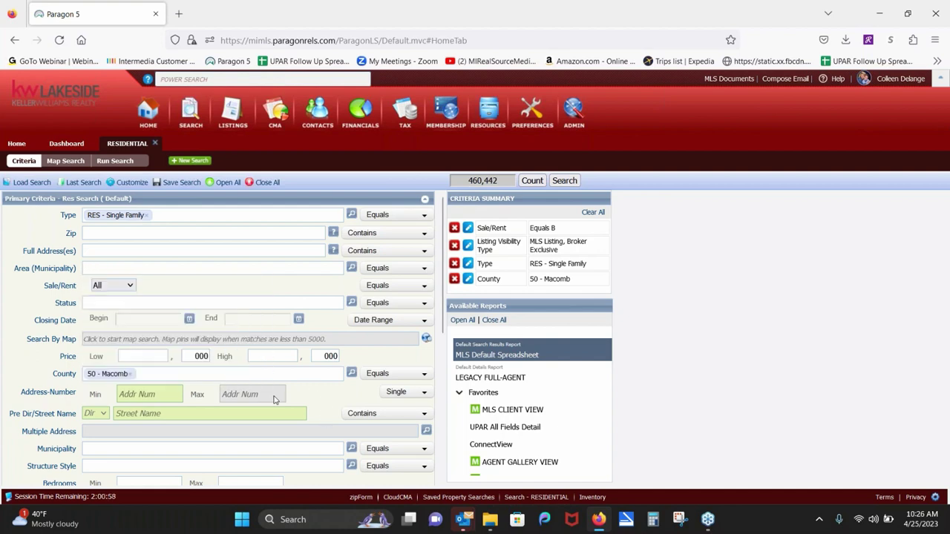
pyautogui.click(131, 375)
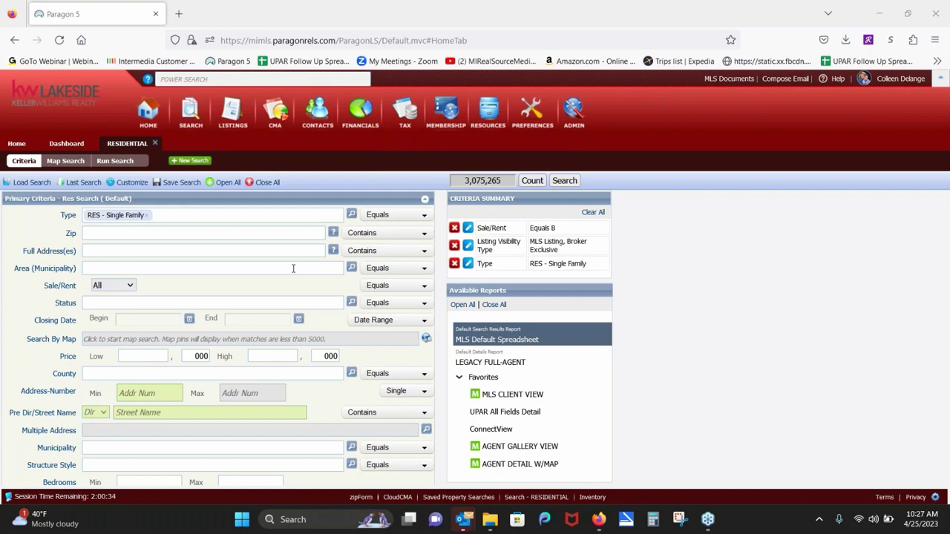
pyautogui.click(293, 268)
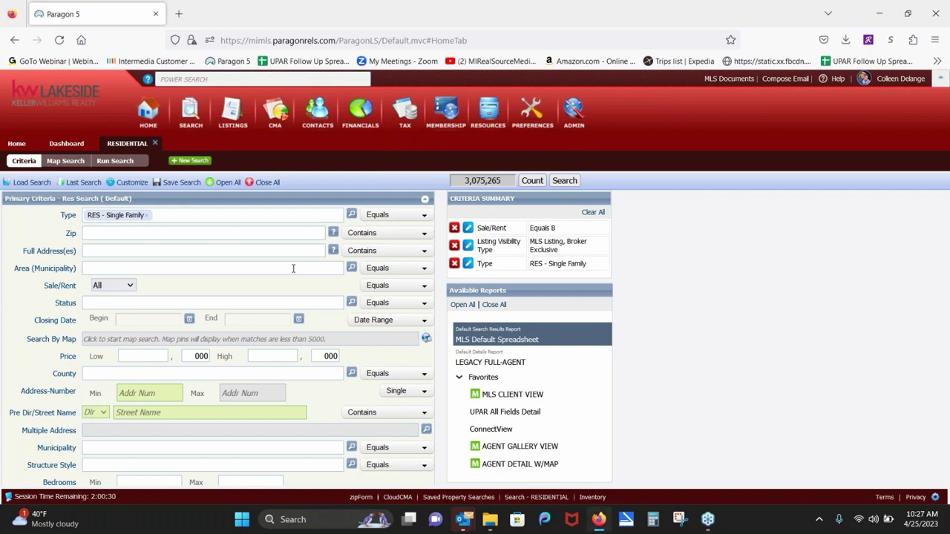
pyautogui.write('clinton')
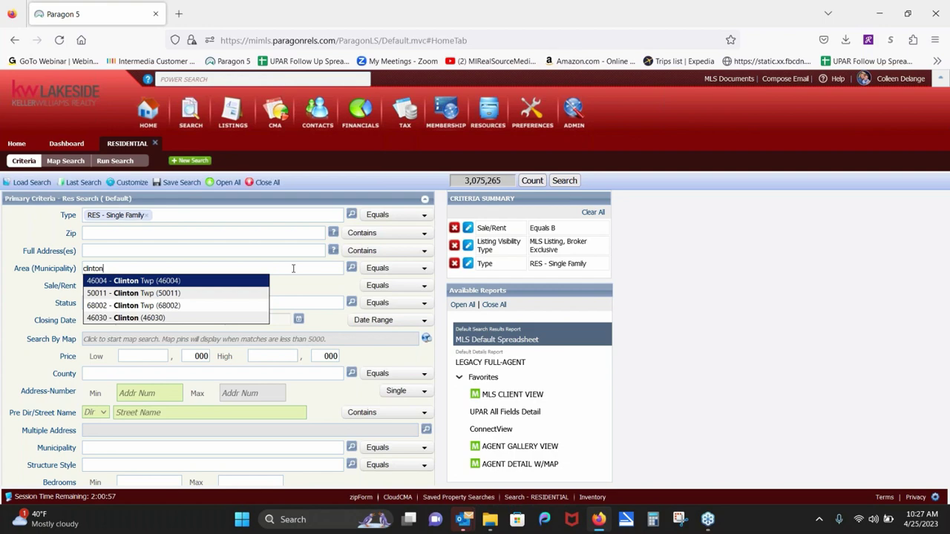
pyautogui.press('BackSpace')
pyautogui.press('BackSpace')
pyautogui.press('BackSpace')
pyautogui.press('BackSpace')
pyautogui.press('BackSpace')
pyautogui.press('BackSpace')
pyautogui.press('BackSpace')
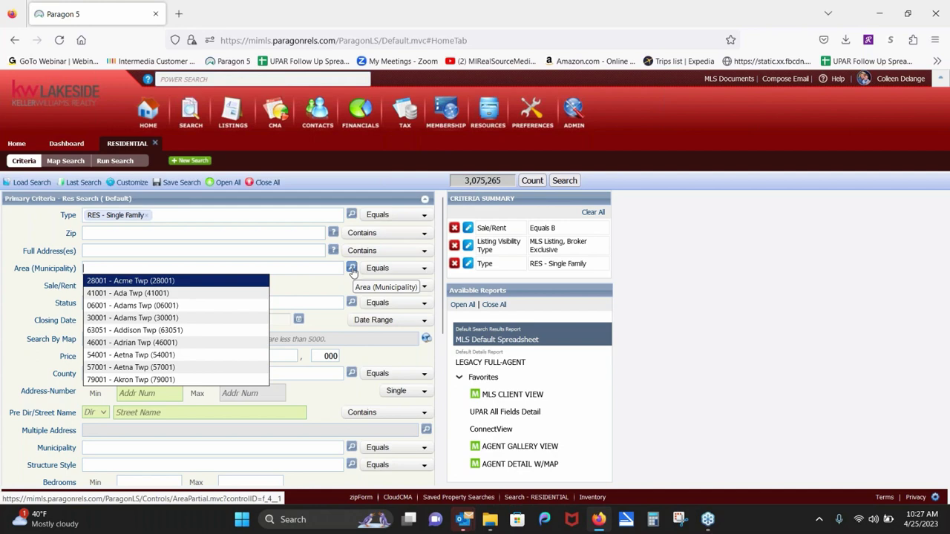
# Step: Open the Area (Municipality) lookup and filter it to codes that Begin With '50'
pyautogui.click(353, 269)
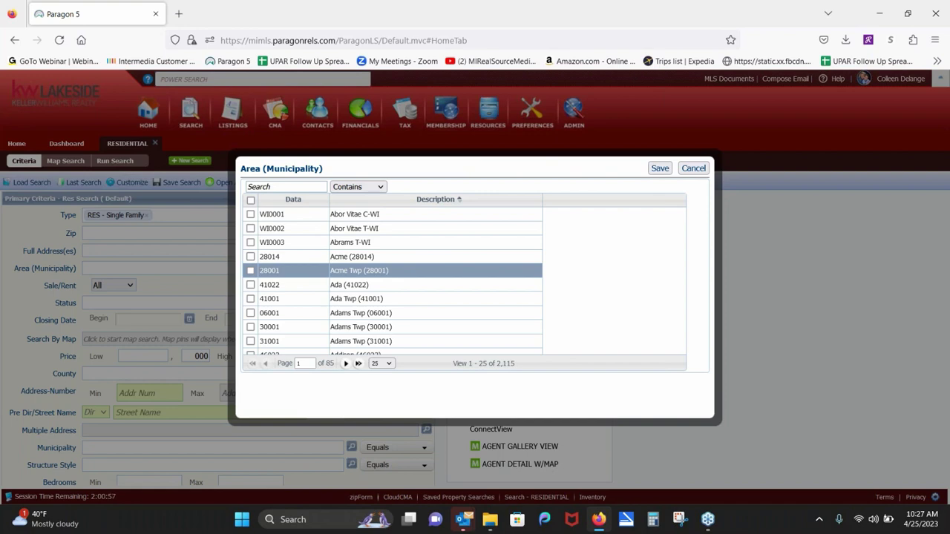
pyautogui.click(381, 187)
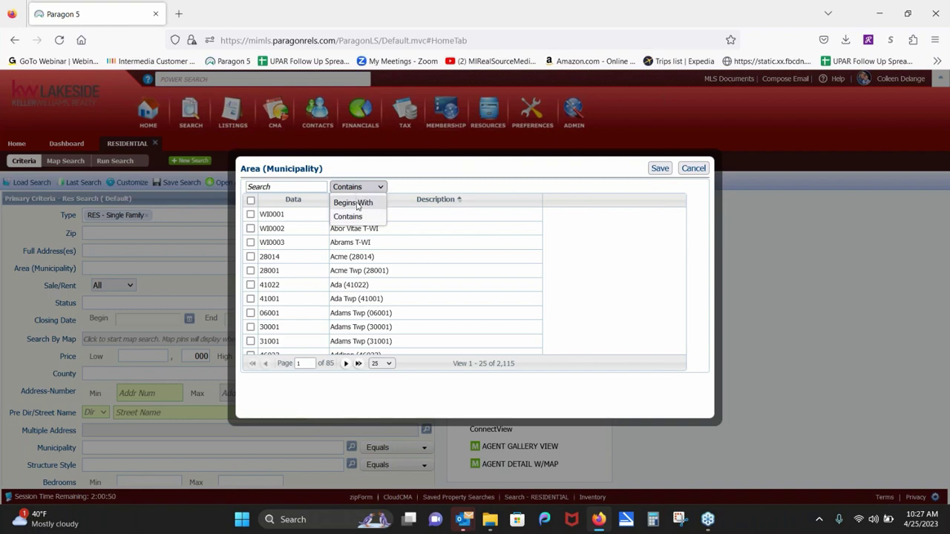
pyautogui.click(358, 203)
pyautogui.click(273, 187)
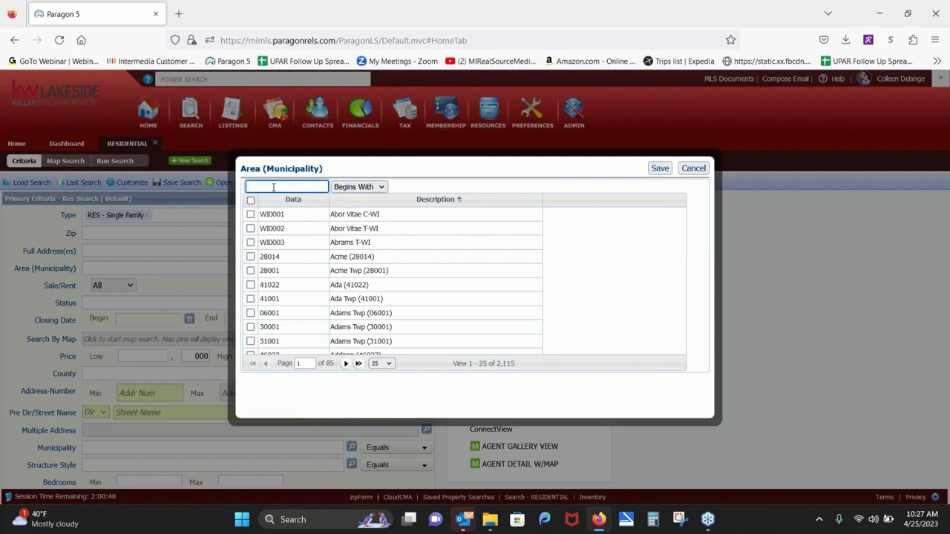
pyautogui.write('50')
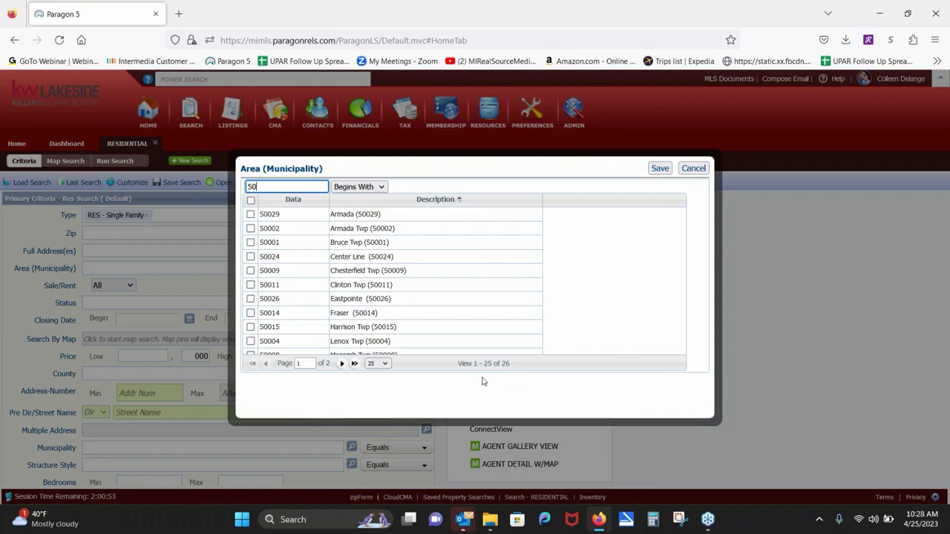
# Step: Set the lookup to 50 rows per page so all 26 areas show together
pyautogui.click(387, 365)
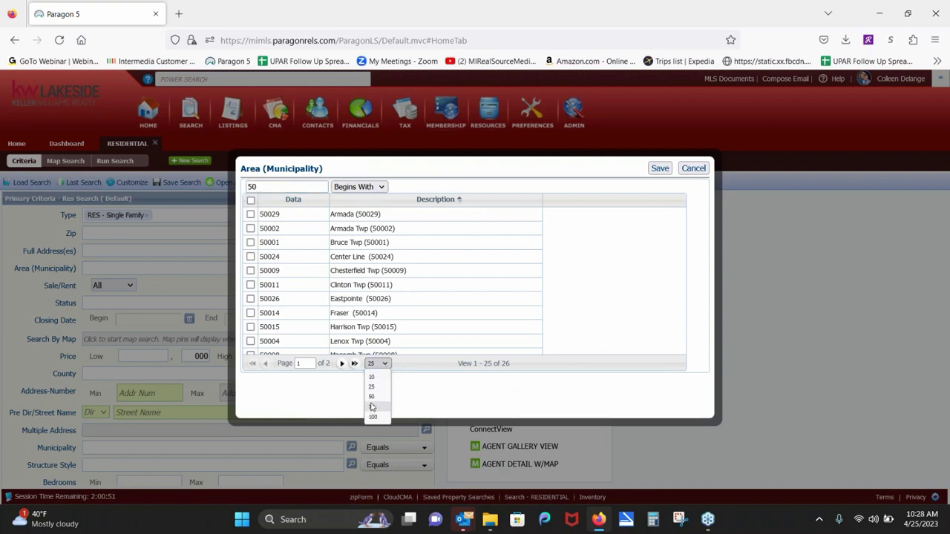
pyautogui.click(372, 397)
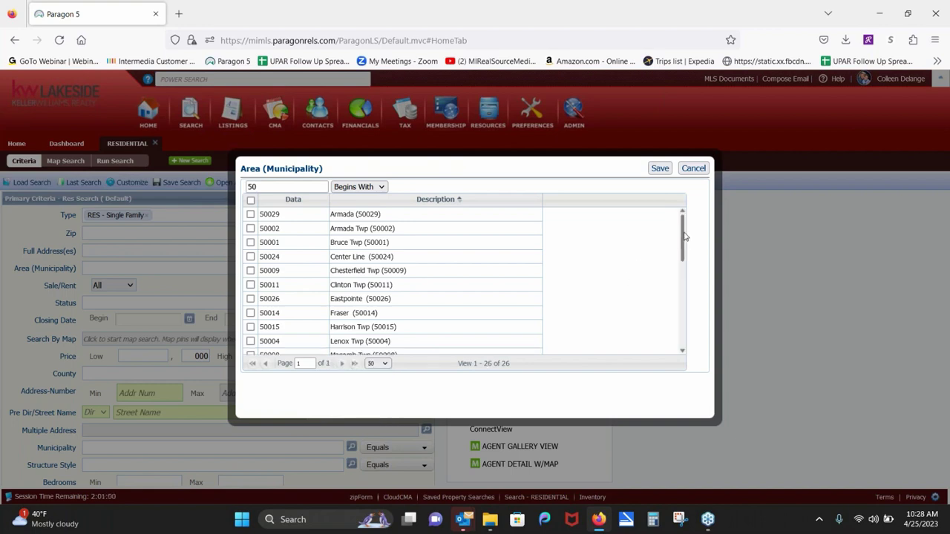
pyautogui.moveTo(675, 233)
pyautogui.mouseDown()
pyautogui.moveTo(677, 327)
pyautogui.moveTo(682, 222)
pyautogui.mouseUp()
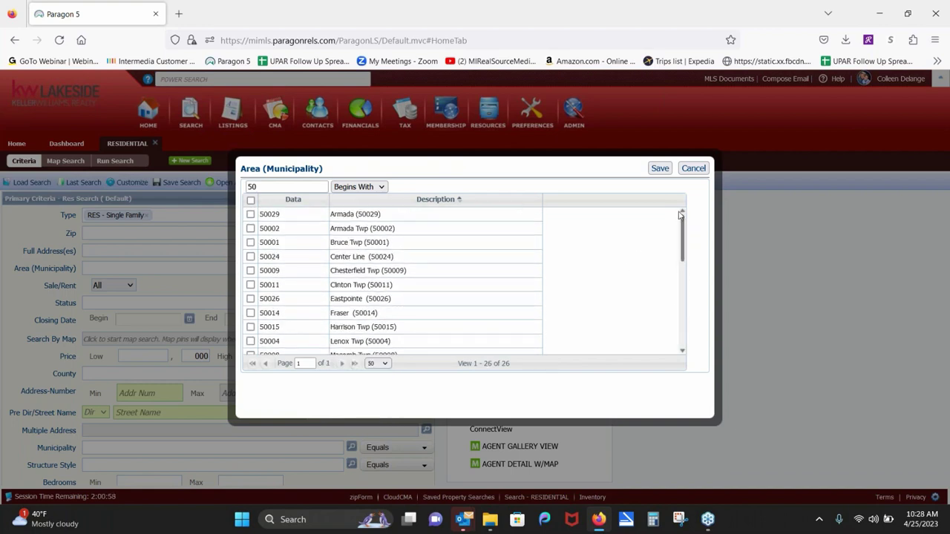
# Step: Select all 50xxx areas except Fraser (50014) and Center Line (50024), and save them
pyautogui.click(250, 201)
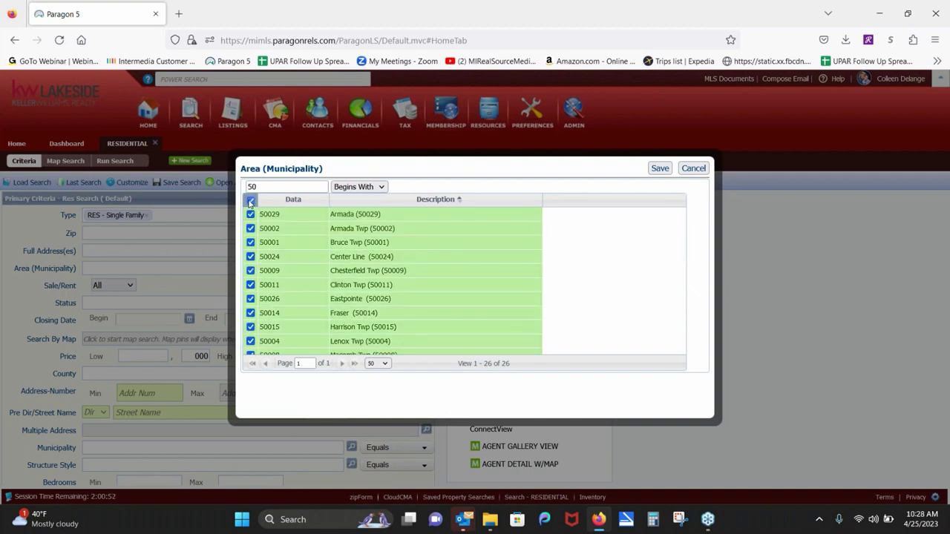
pyautogui.click(250, 313)
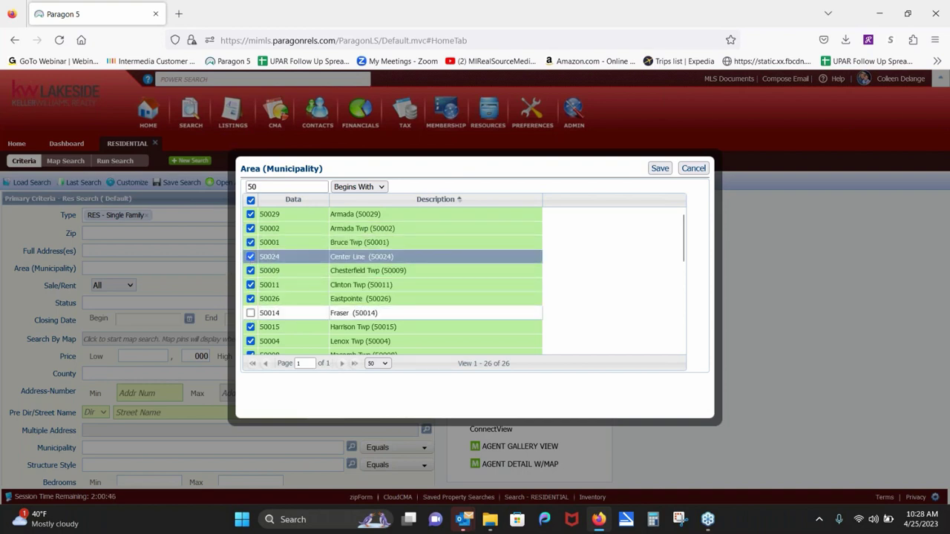
pyautogui.click(251, 256)
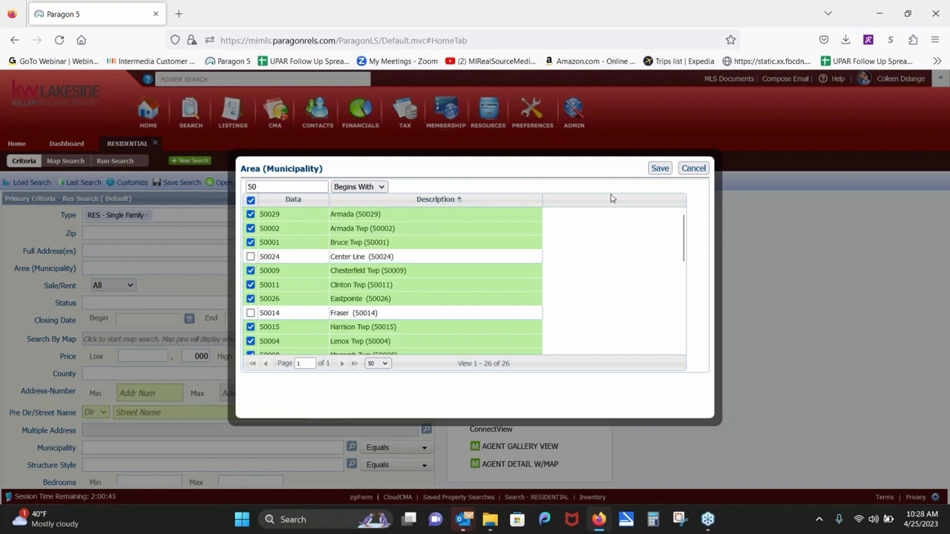
pyautogui.click(660, 169)
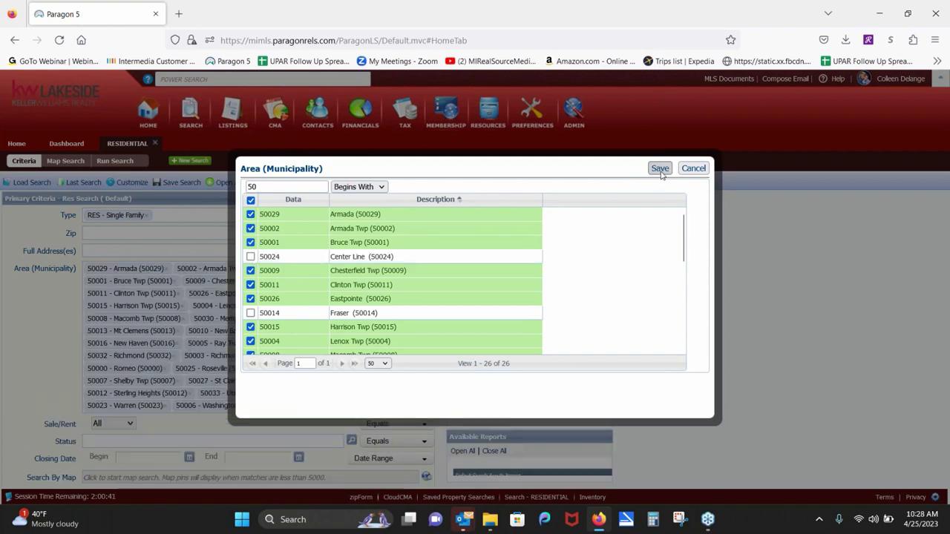
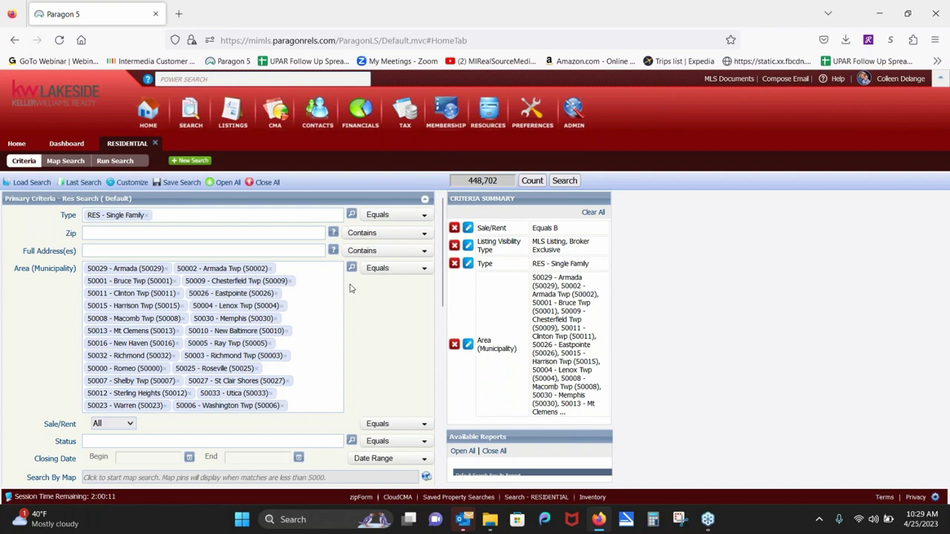
# Step: Remove the earlier Area criterion and open the Area (Municipality) lookup list
pyautogui.click(454, 347)
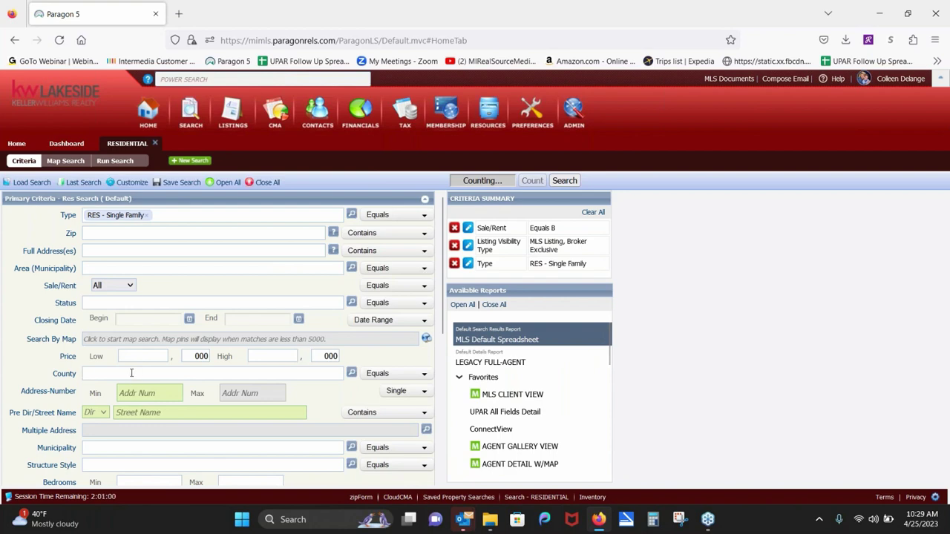
pyautogui.write('oak')
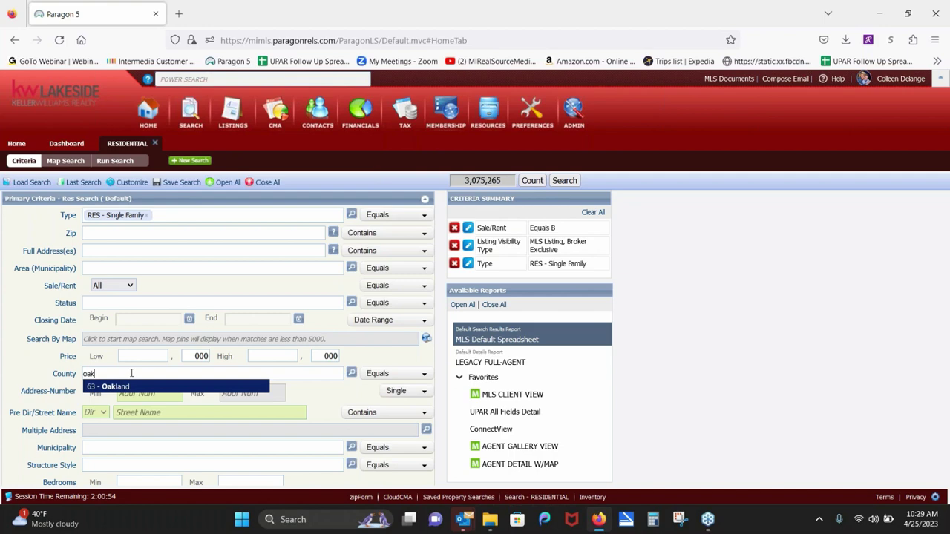
pyautogui.click(352, 269)
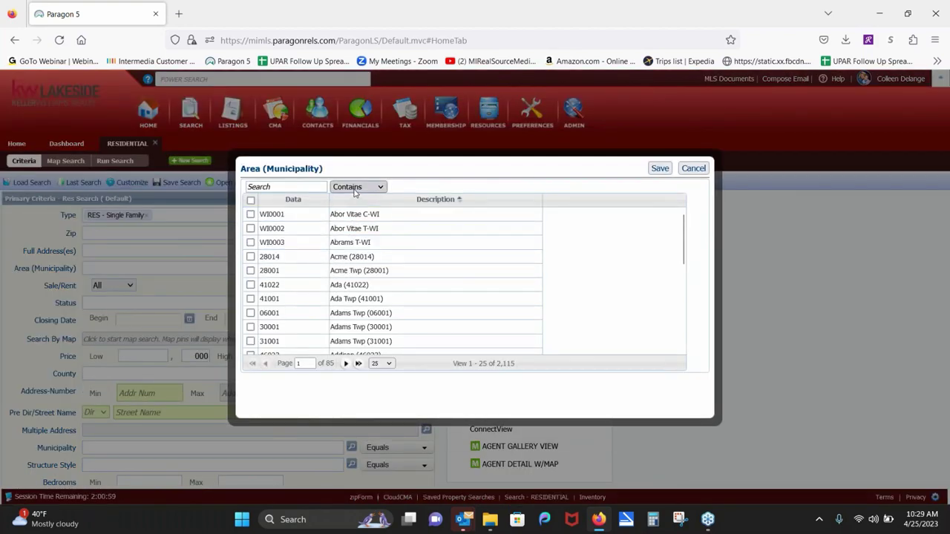
# Step: Filter the area list to codes that Begin With '63', showing 75 rows per page
pyautogui.click(355, 189)
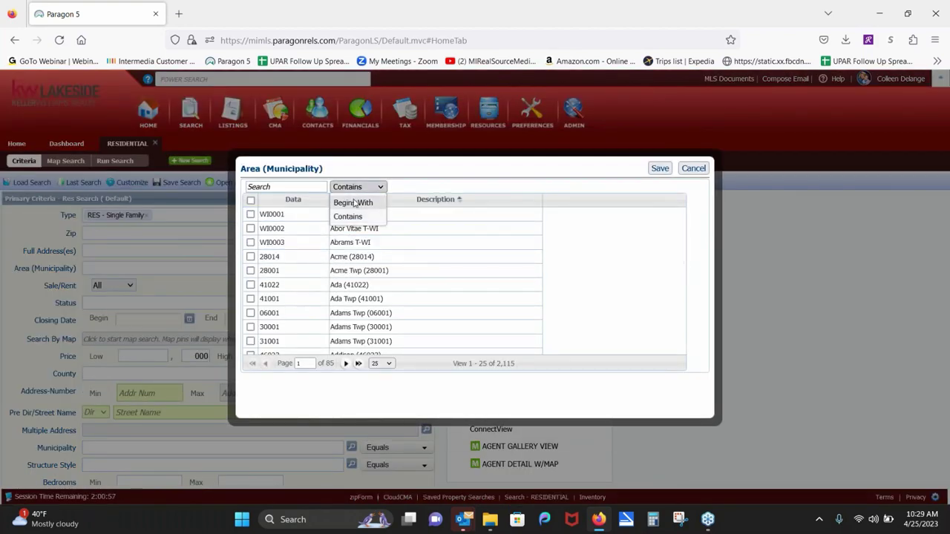
pyautogui.click(353, 203)
pyautogui.click(303, 187)
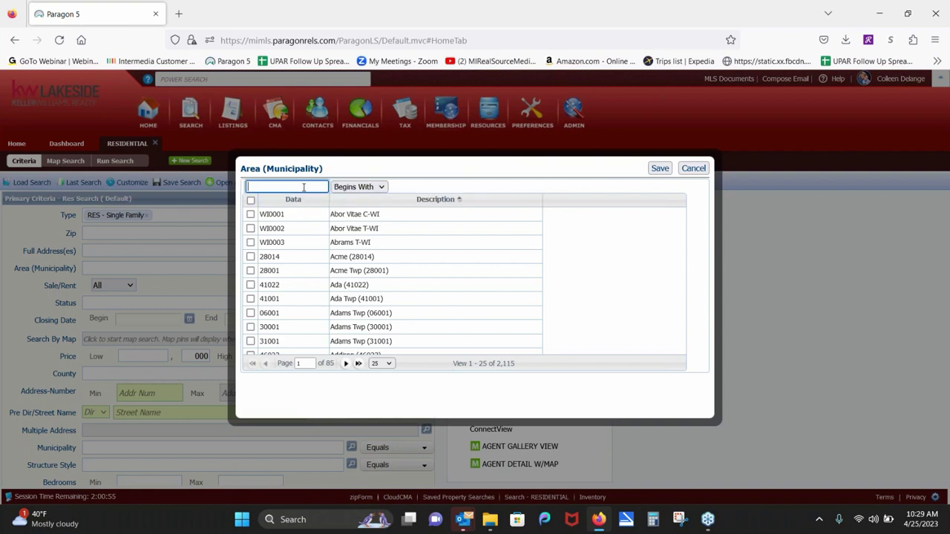
pyautogui.write('63')
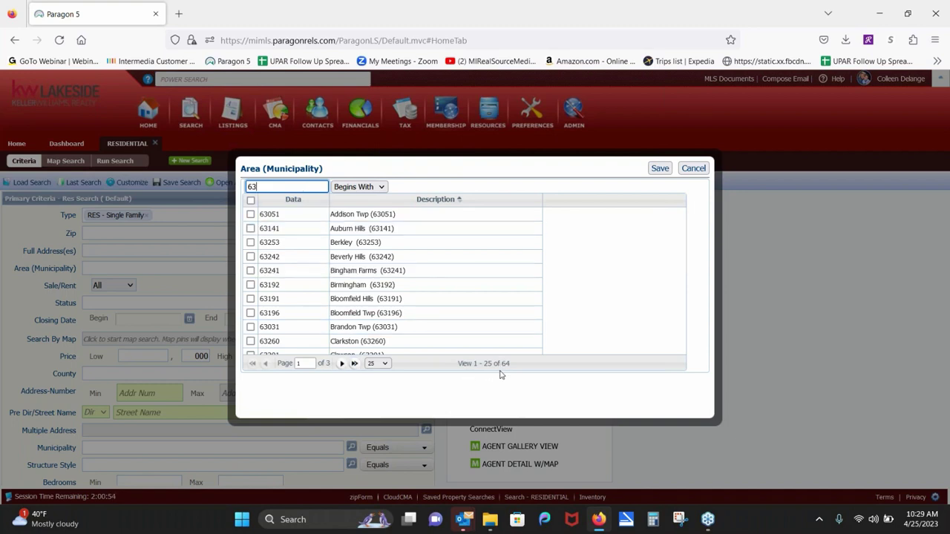
pyautogui.click(383, 364)
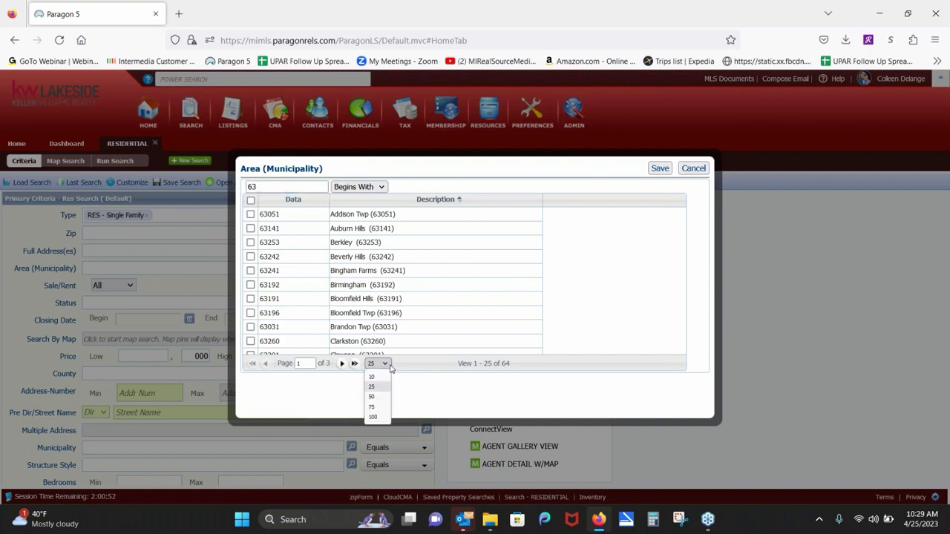
pyautogui.click(375, 408)
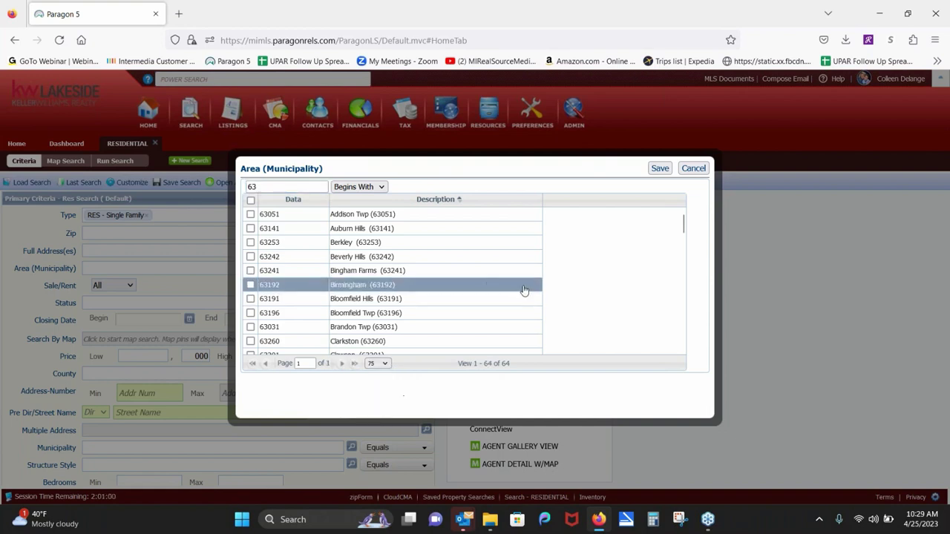
# Step: Select all 63xxx areas except Clarkston (63260) and Beverly Hills (63242), and save them
pyautogui.moveTo(682, 224); pyautogui.dragTo(674, 195)
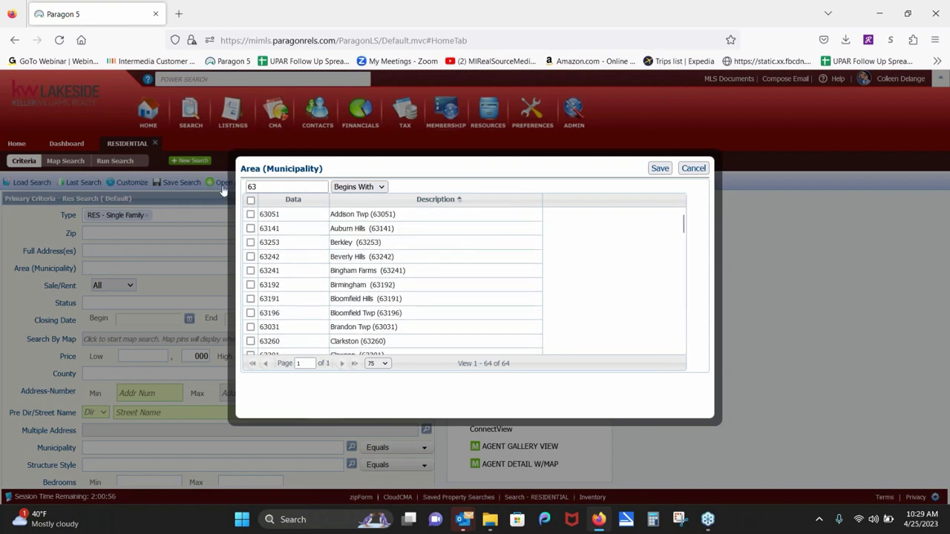
pyautogui.click(250, 201)
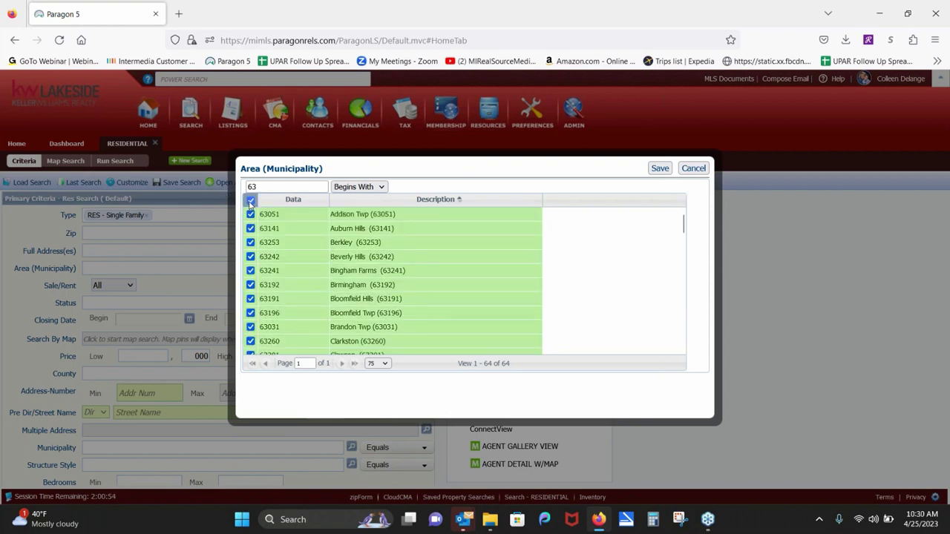
pyautogui.click(250, 341)
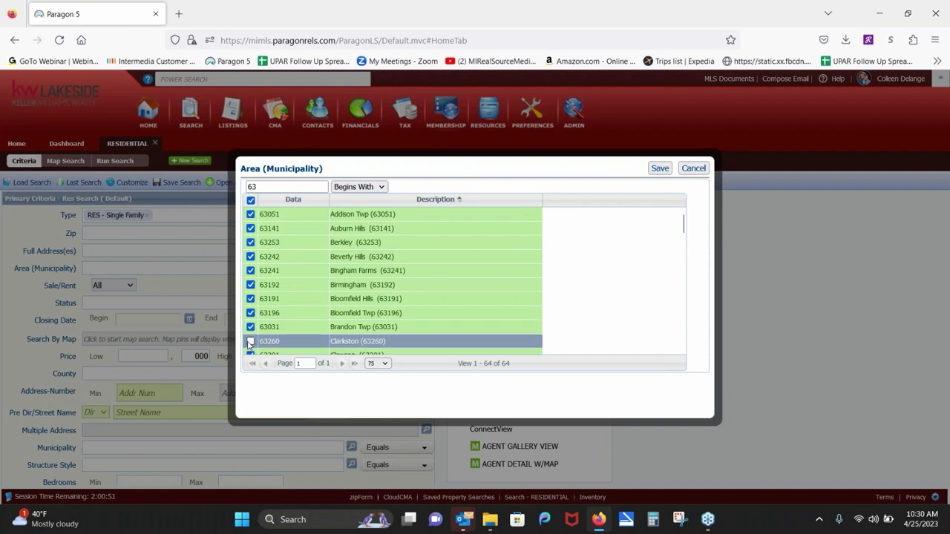
pyautogui.click(250, 257)
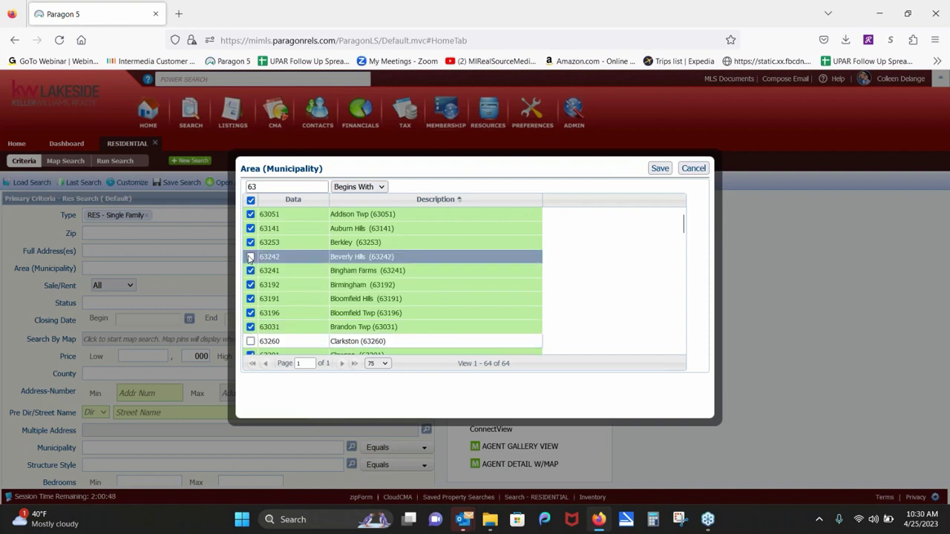
pyautogui.click(659, 168)
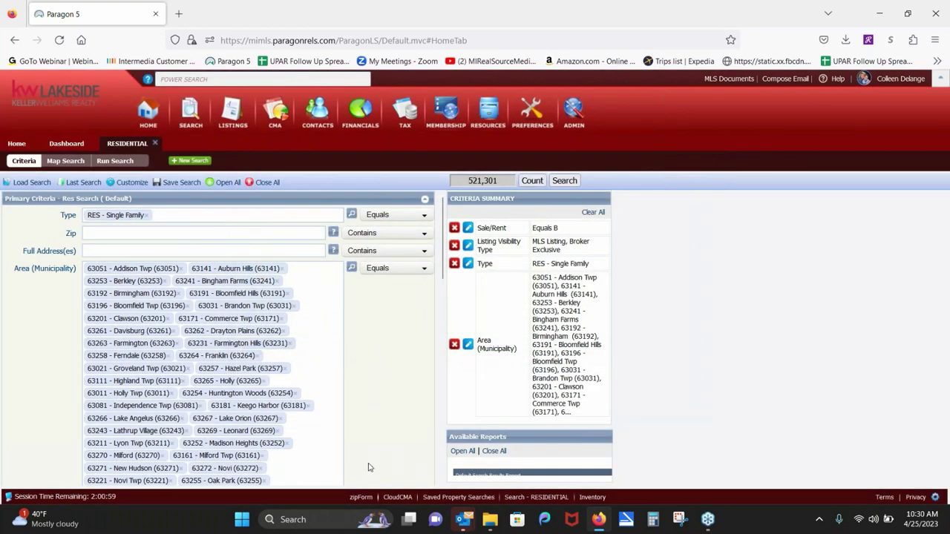
# Step: Remove the Area criterion and set Sale/Rent to For Sale
pyautogui.click(454, 345)
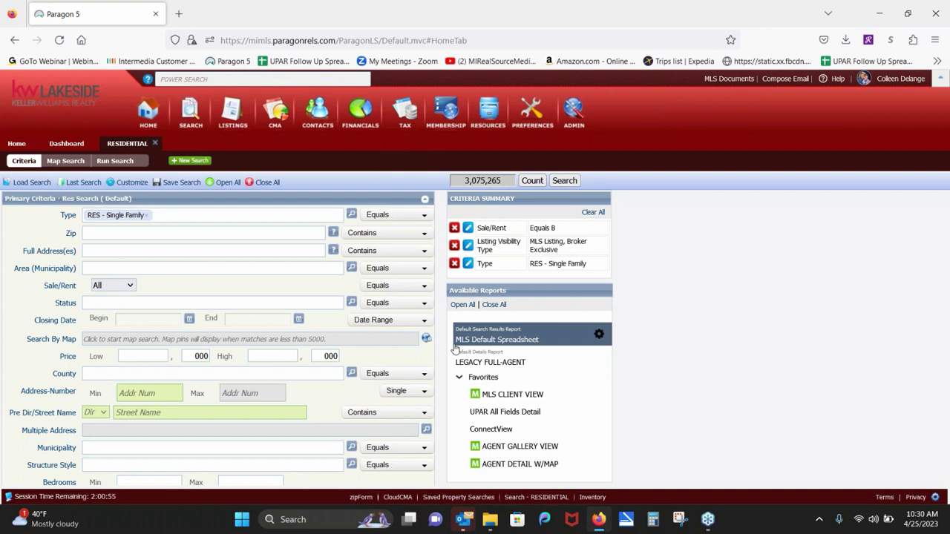
pyautogui.click(134, 286)
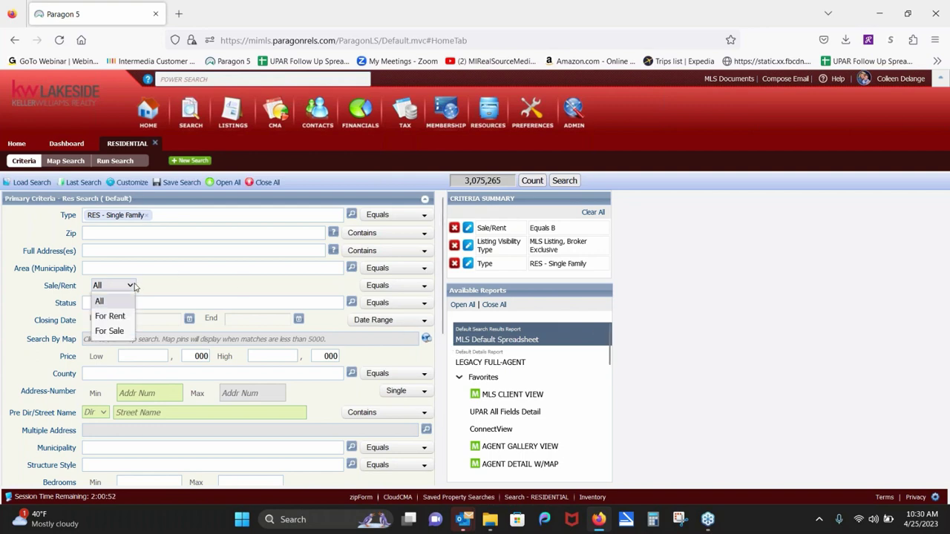
pyautogui.click(110, 331)
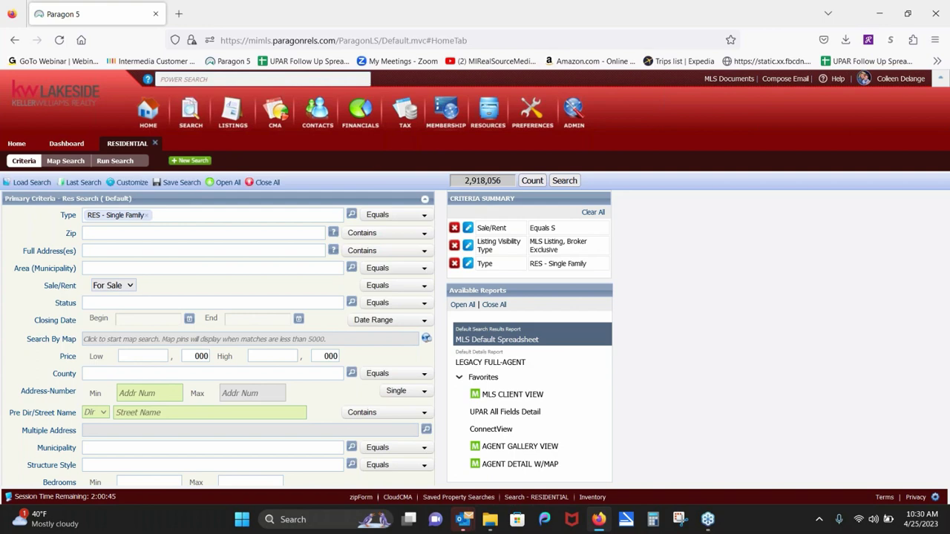
# Step: Set Status to ALL ACTIVE, keeping ACT, BOM, KSCA, ABO and CS checked, and save
pyautogui.click(127, 302)
pyautogui.write('a')
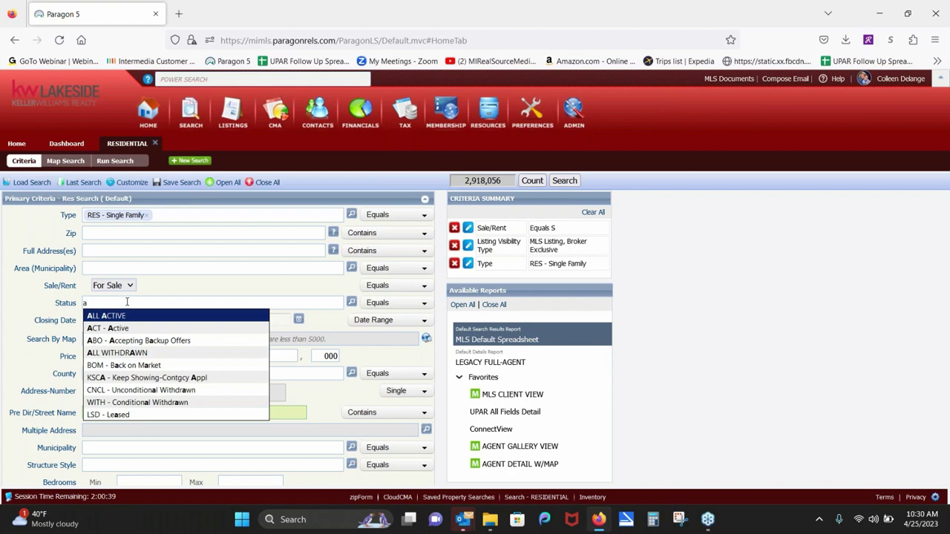
pyautogui.click(127, 317)
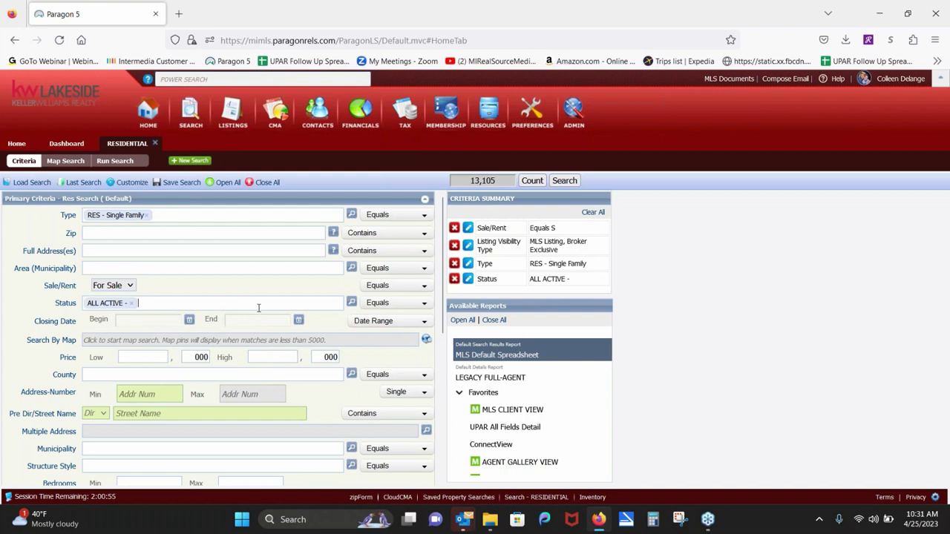
pyautogui.click(352, 304)
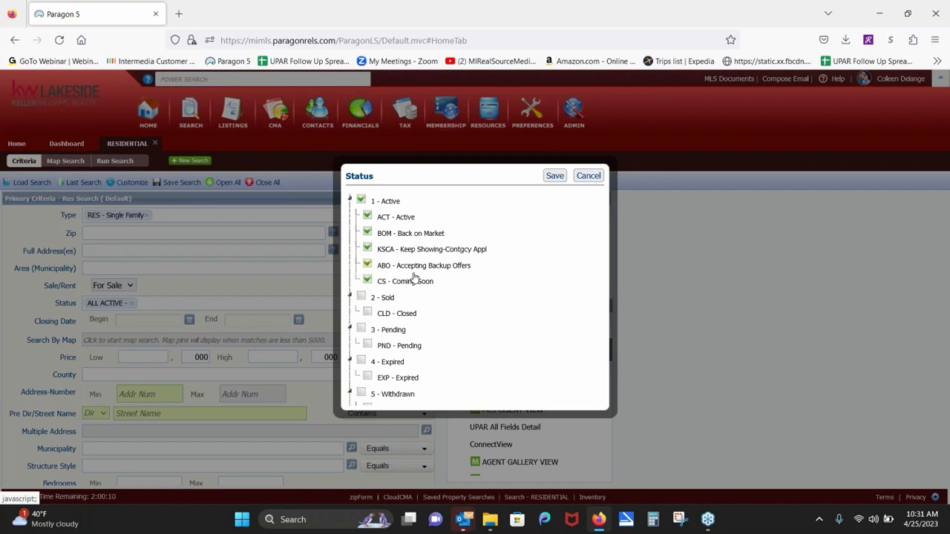
pyautogui.click(368, 264)
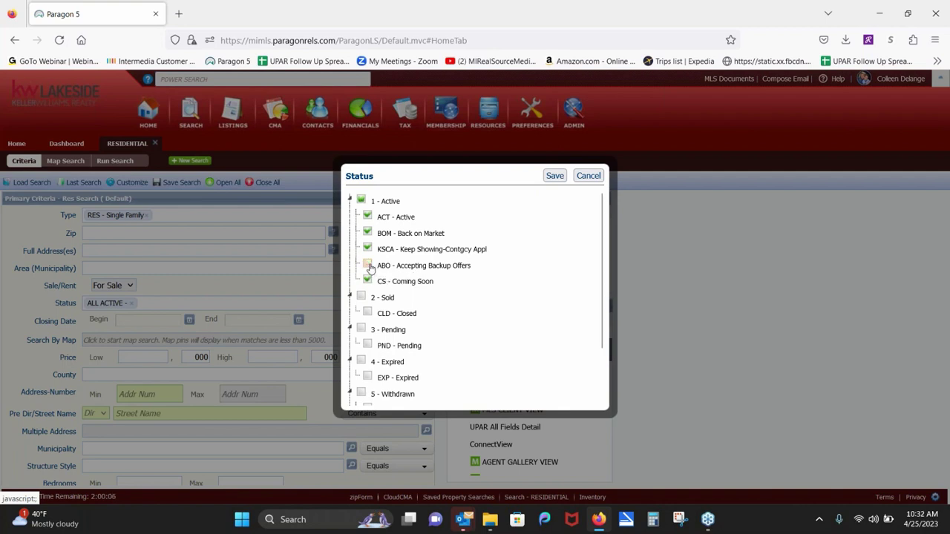
pyautogui.click(368, 265)
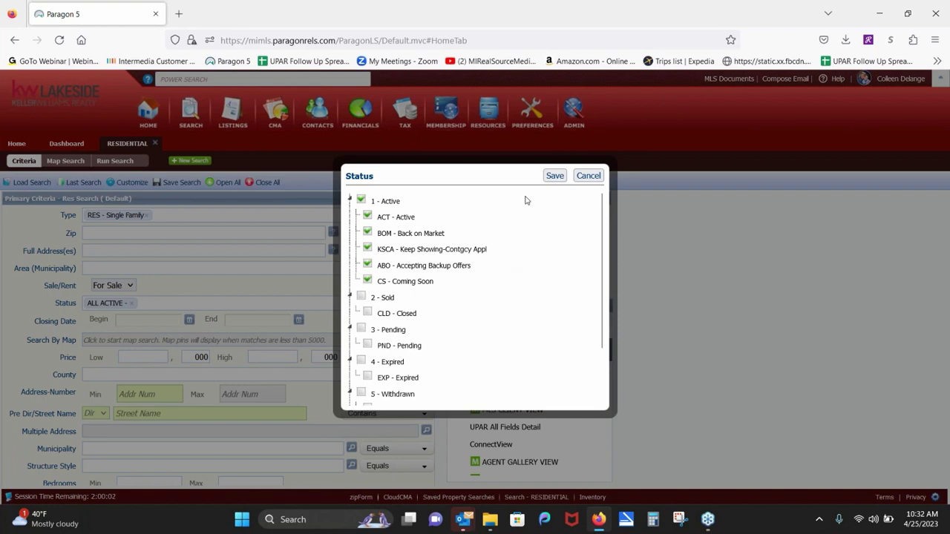
pyautogui.click(562, 176)
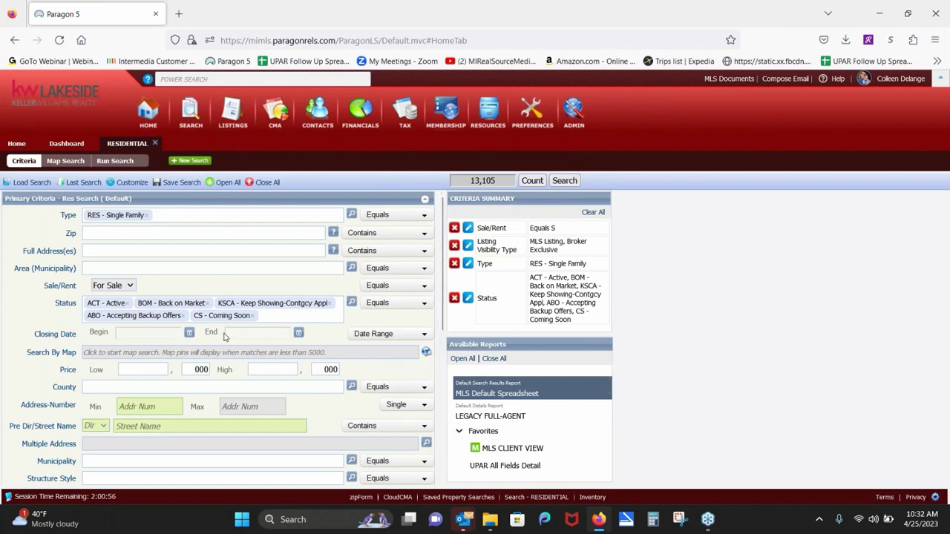
# Step: Set the price range to 300,000–360,000
pyautogui.click(139, 373)
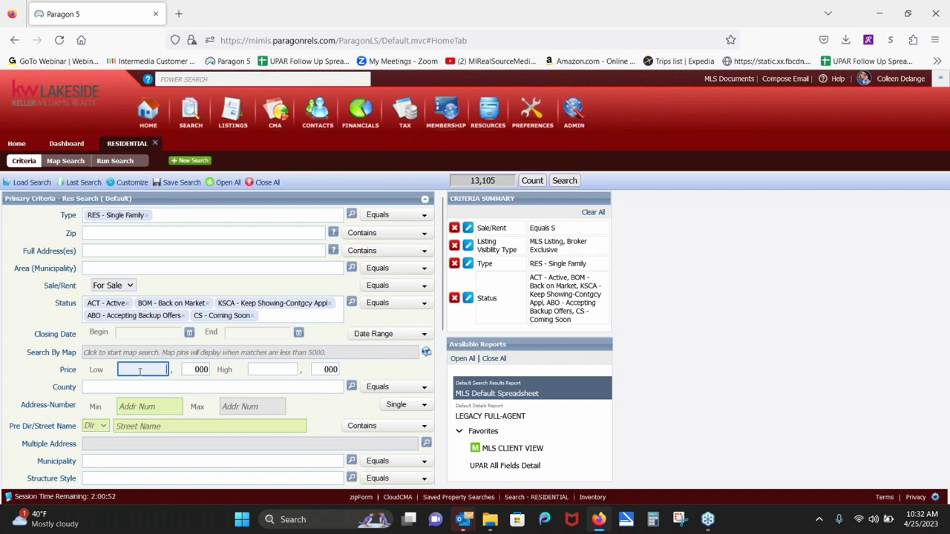
pyautogui.write('300')
pyautogui.click(265, 367)
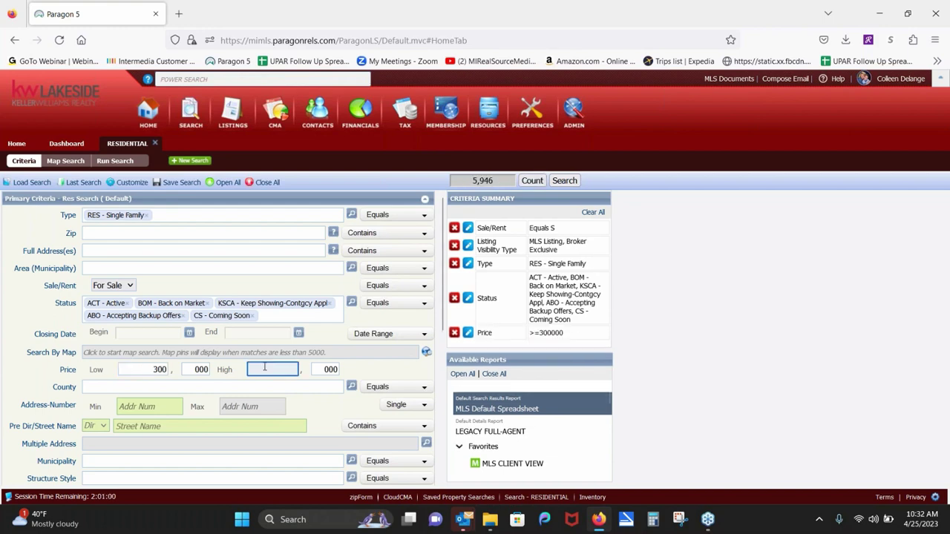
pyautogui.write('360')
pyautogui.scroll(-3, 119, 462)
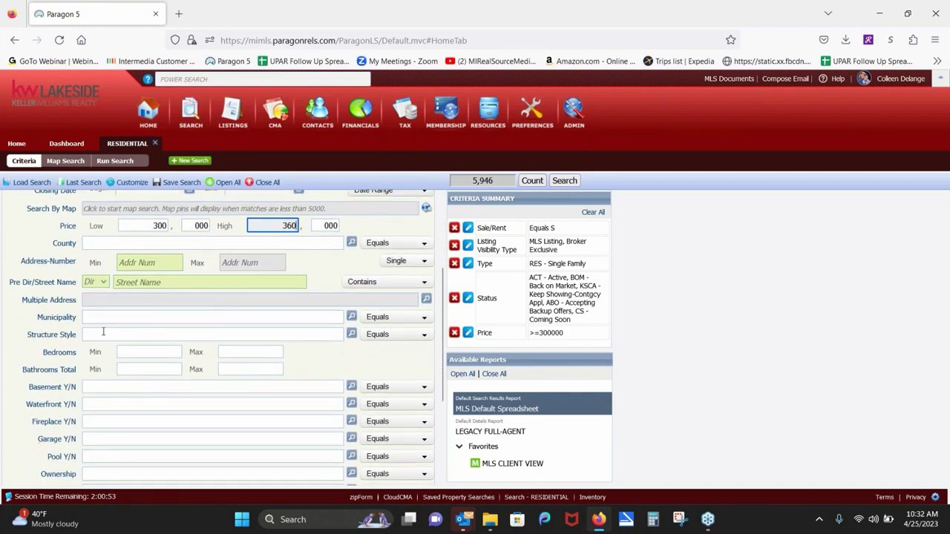
# Step: Add 1S - 1 Story as the structure style and require at least 3 bedrooms
pyautogui.click(103, 333)
pyautogui.write('1S - 1 Story')
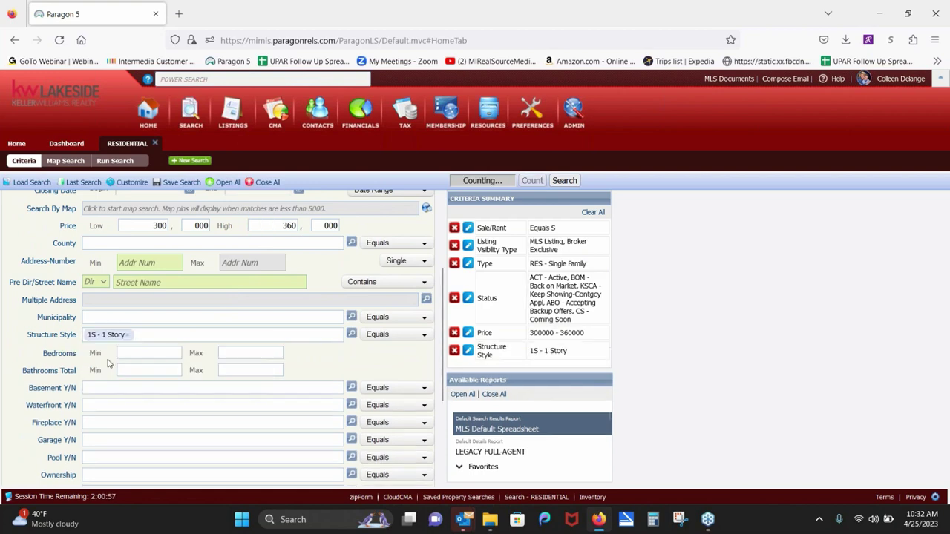
pyautogui.click(108, 360)
pyautogui.click(137, 353)
pyautogui.write('3')
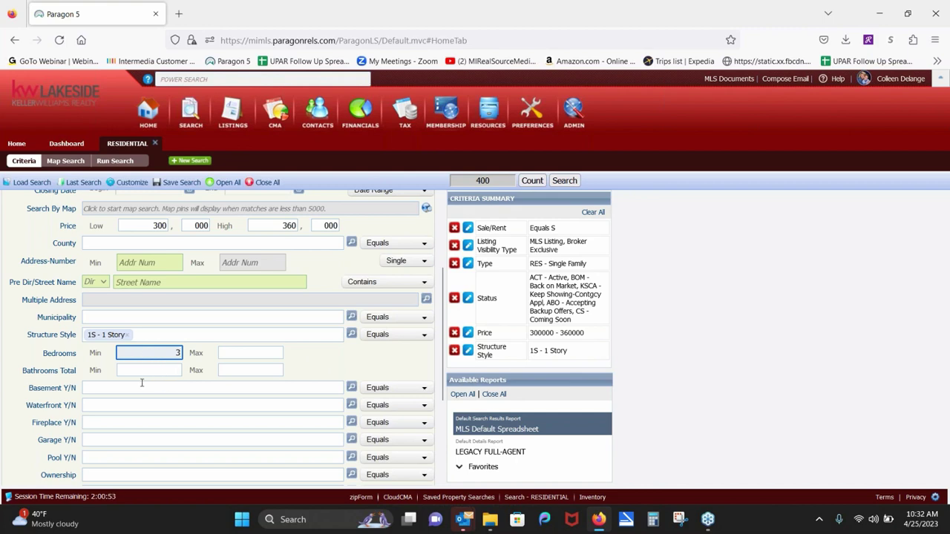
pyautogui.click(136, 390)
# Step: Set Basement Y/N to 'Y - Yes'
pyautogui.write('y')
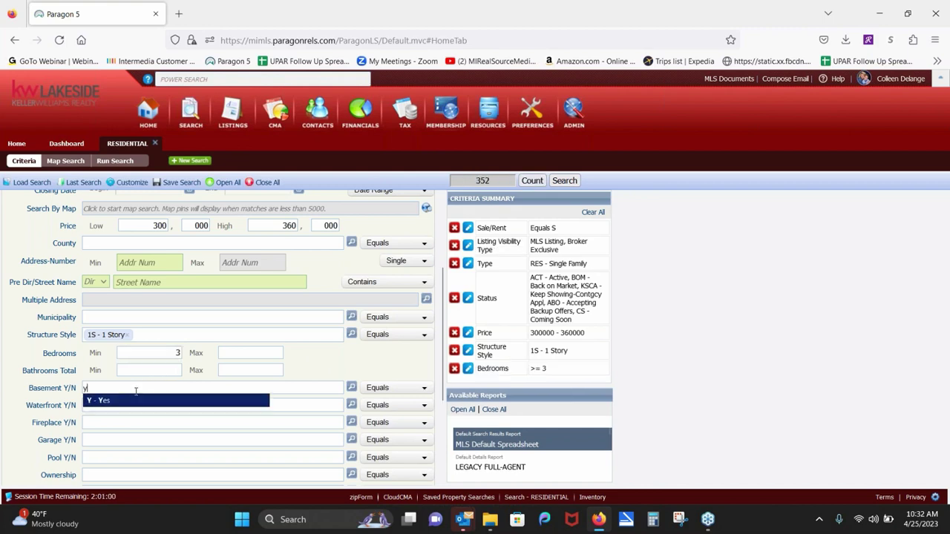
pyautogui.click(136, 400)
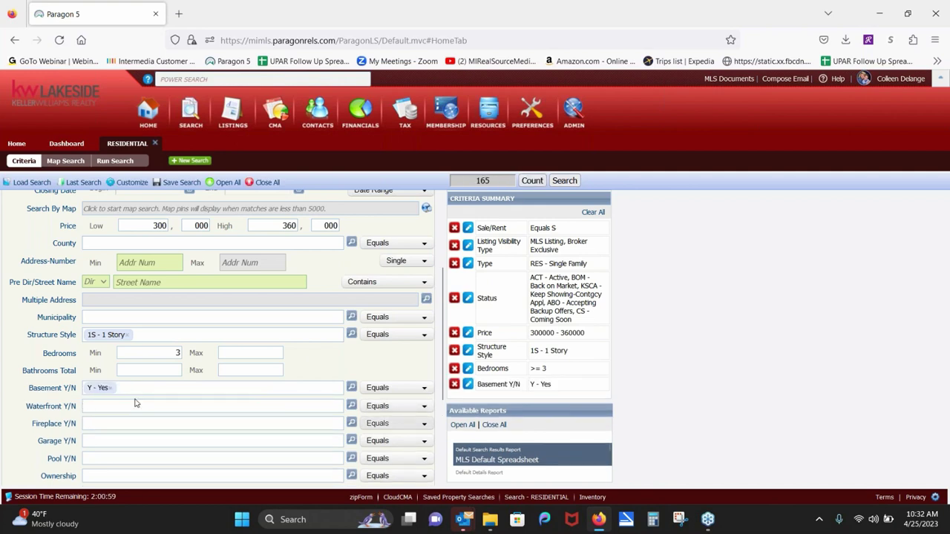
pyautogui.click(122, 437)
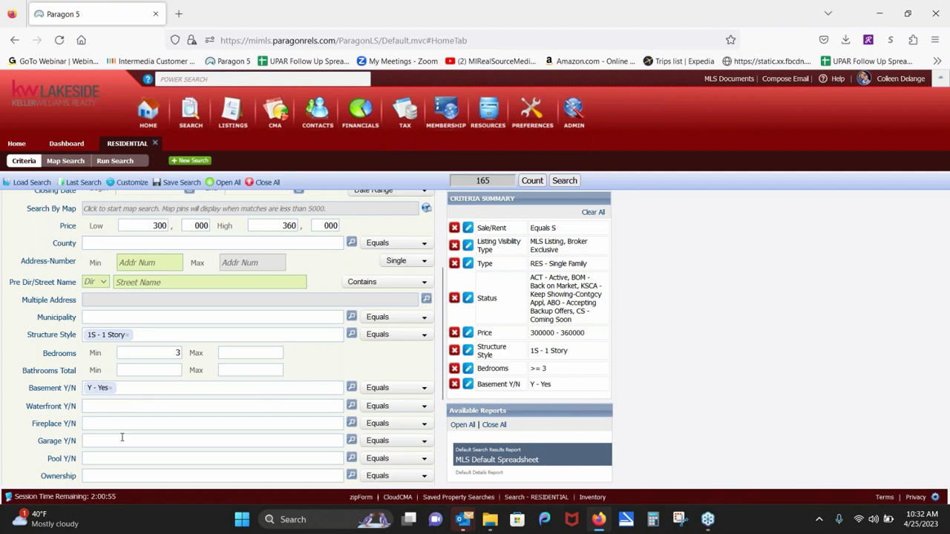
# Step: Set Garage Y/N to Yes with a 2-car minimum, and enter 'sep' under Features Must Not Have
pyautogui.write('y')
pyautogui.click(119, 454)
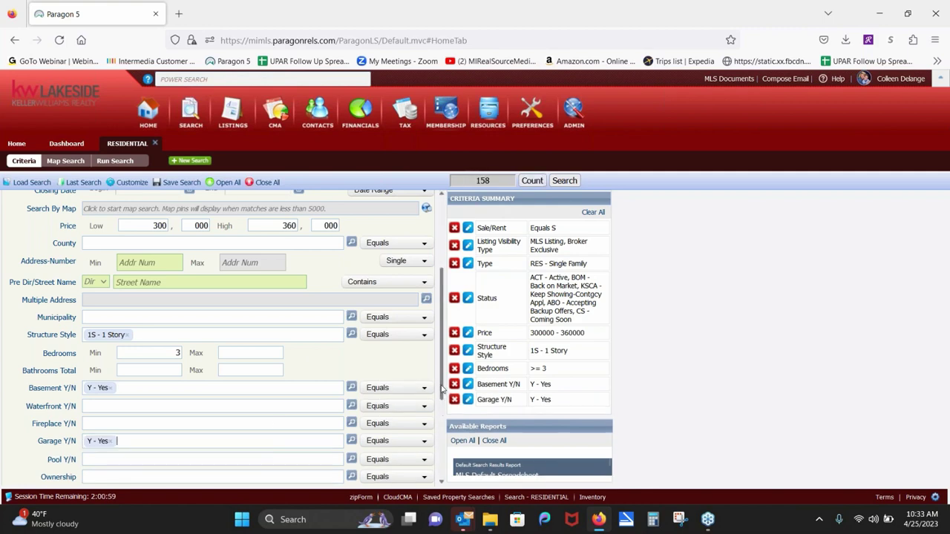
pyautogui.moveTo(443, 389); pyautogui.dragTo(435, 461)
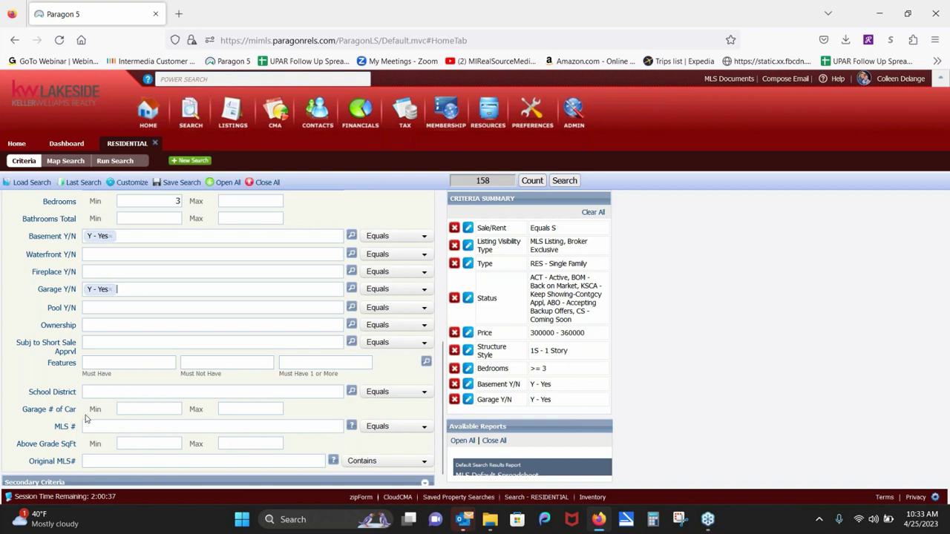
pyautogui.click(164, 407)
pyautogui.write('2')
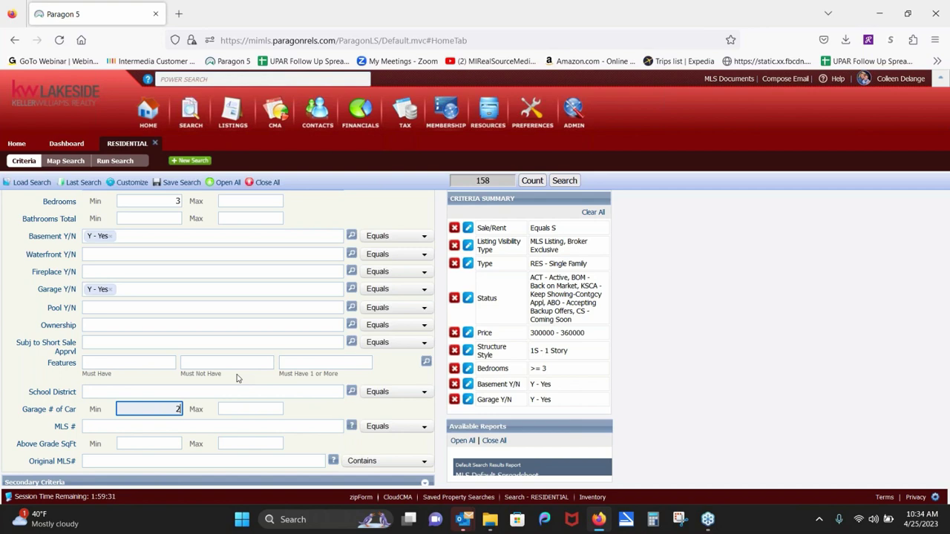
pyautogui.click(230, 361)
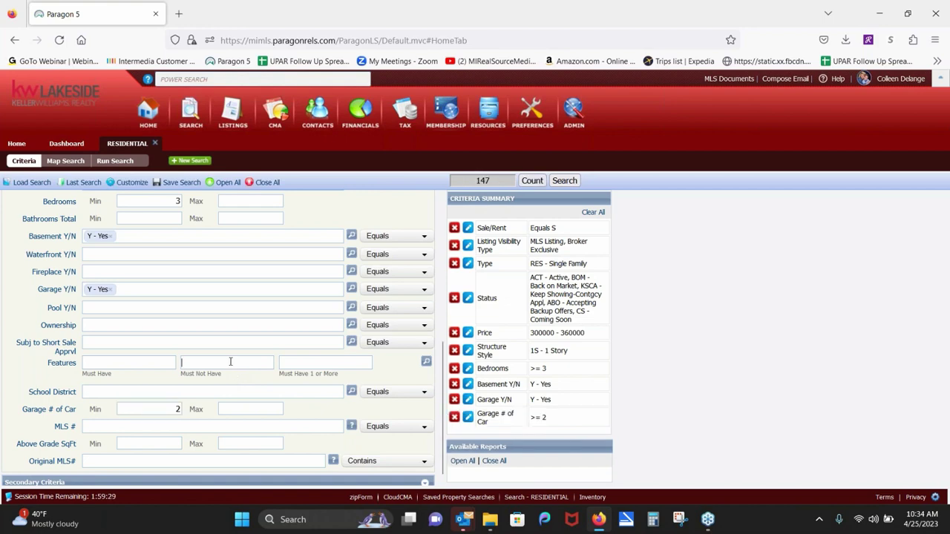
pyautogui.write('sep')
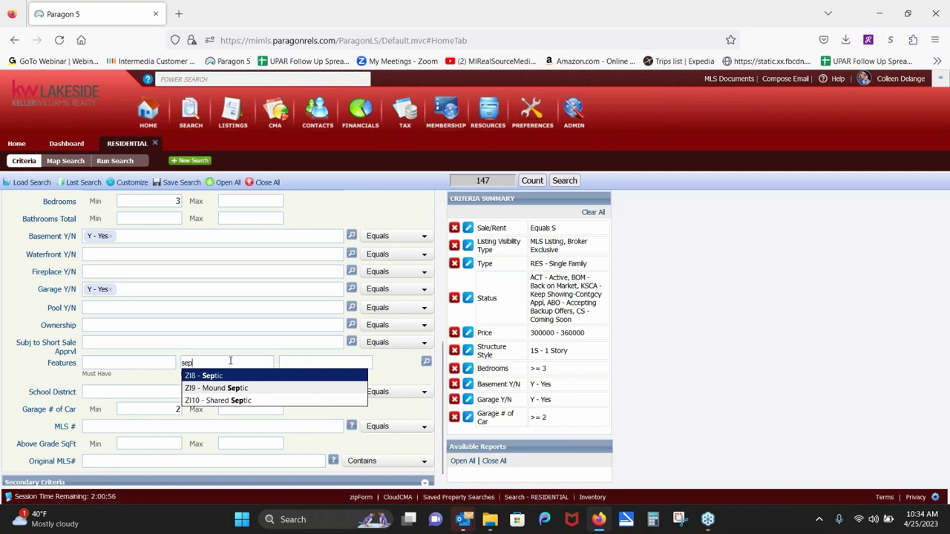
# Step: Try 'pool' and 'pol' in the Features boxes, clear them, and open the full Features picker
pyautogui.click(164, 382)
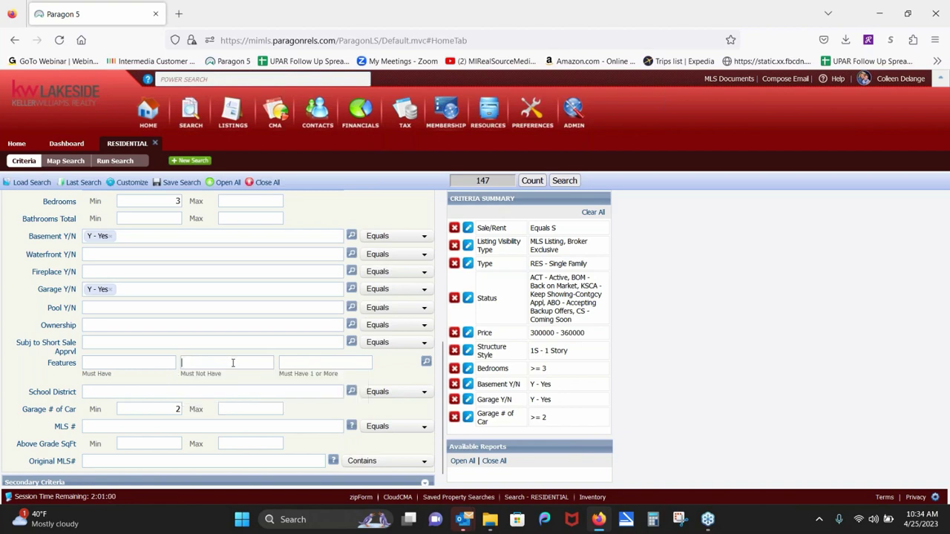
pyautogui.write('poo')
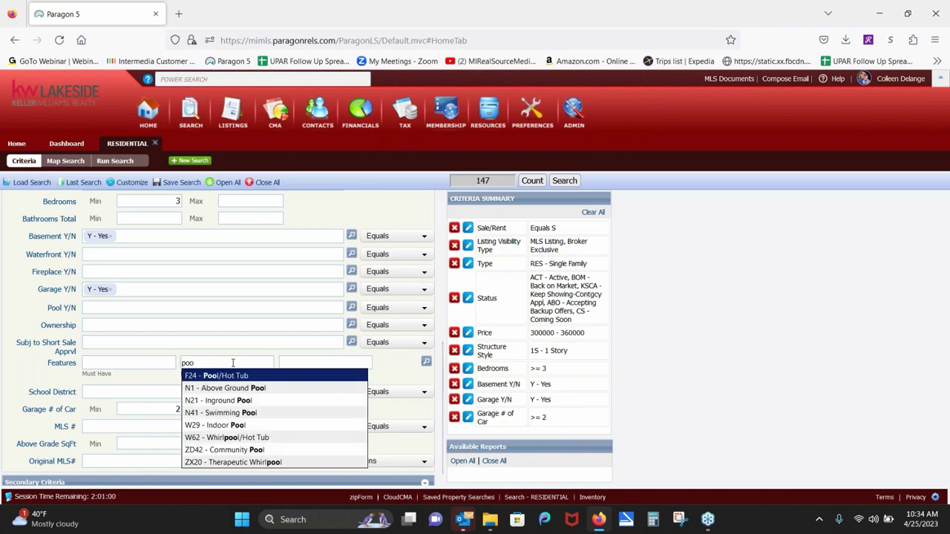
pyautogui.write('l')
pyautogui.click(297, 363)
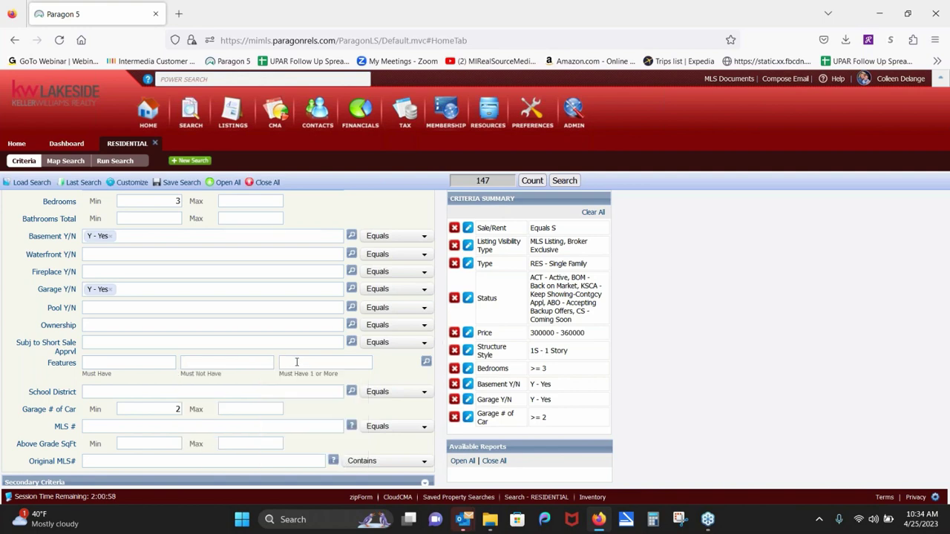
pyautogui.write('pol')
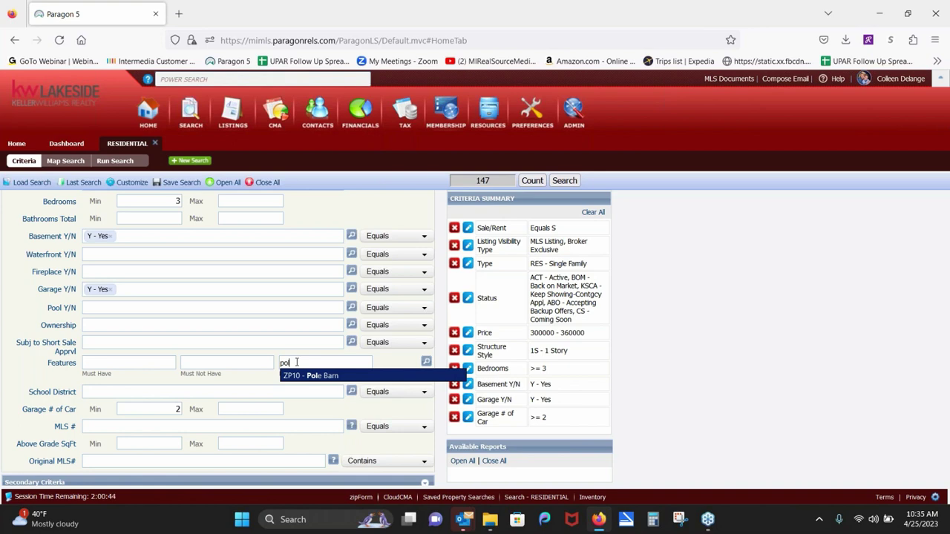
pyautogui.press('BackSpace')
pyautogui.press('BackSpace')
pyautogui.press('BackSpace')
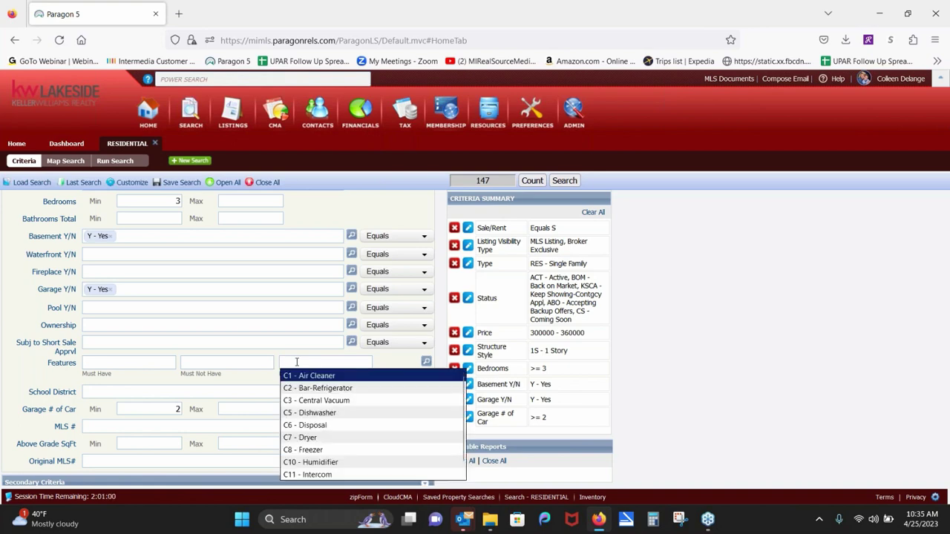
pyautogui.click(386, 366)
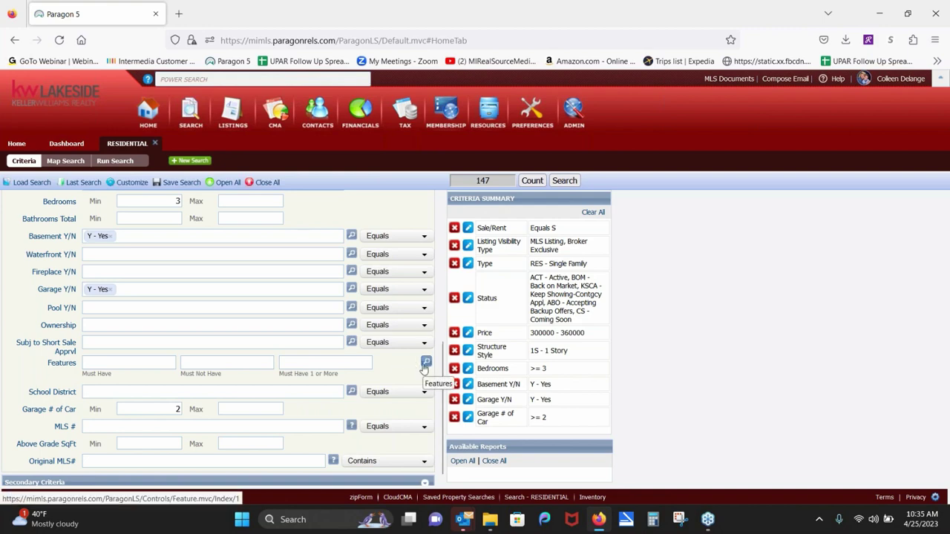
pyautogui.click(425, 362)
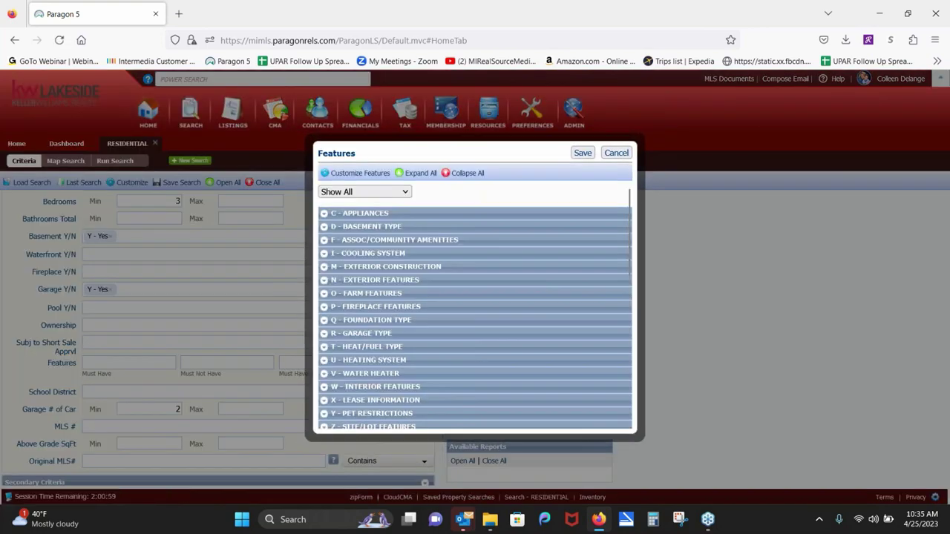
pyautogui.click(324, 227)
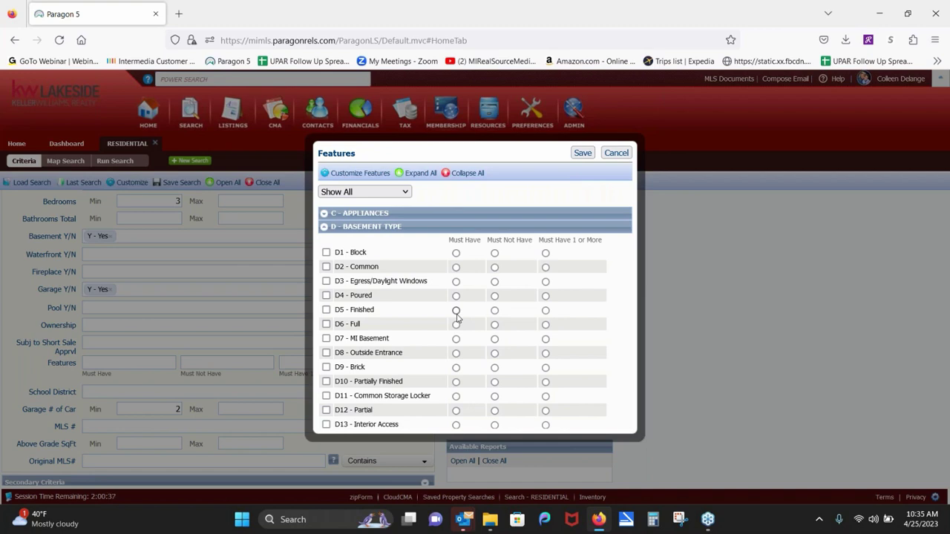
pyautogui.click(456, 310)
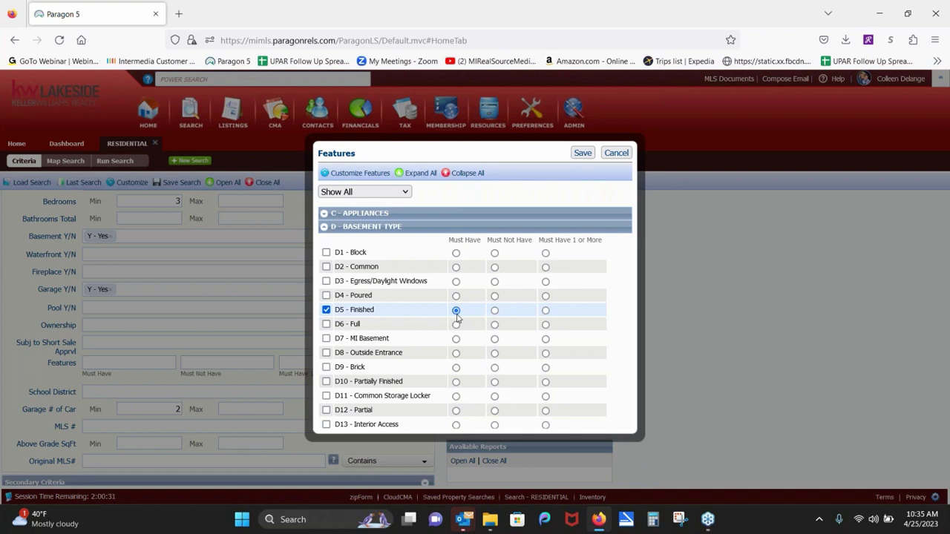
pyautogui.click(326, 310)
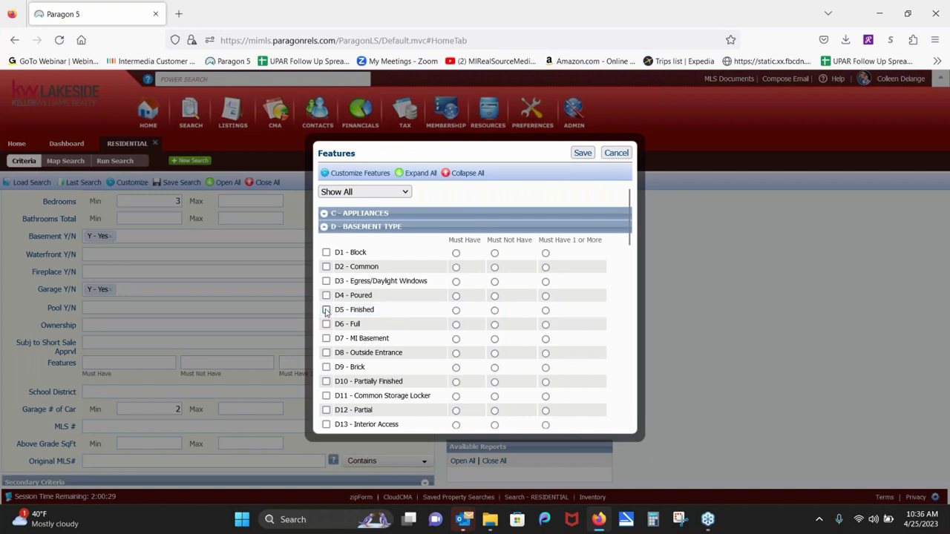
pyautogui.click(325, 227)
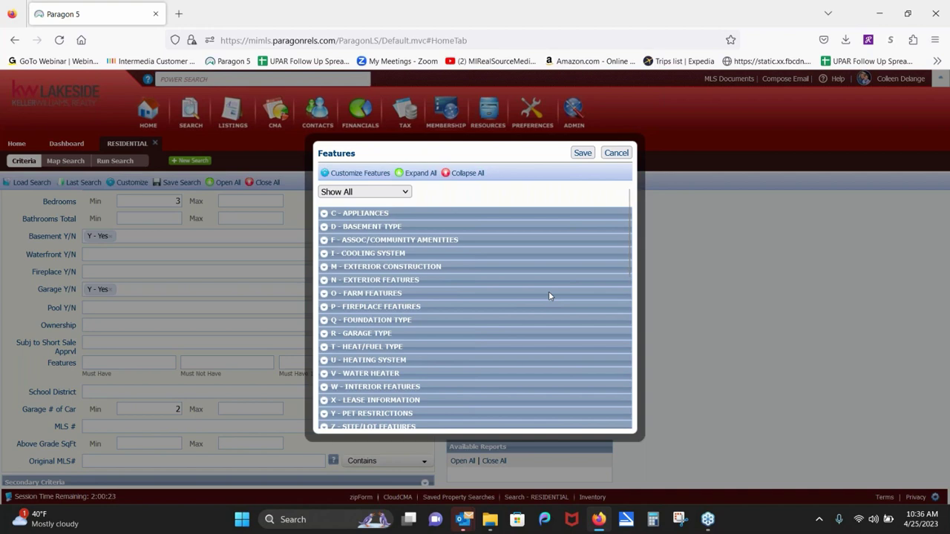
# Step: Expand R - Garage Type and select R4 Attached Garage
pyautogui.moveTo(628, 243); pyautogui.dragTo(628, 265)
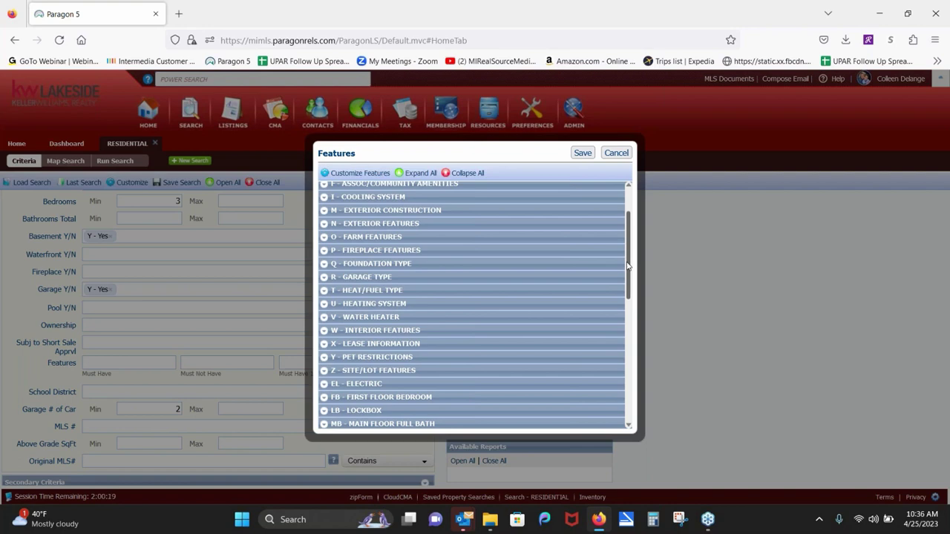
pyautogui.click(324, 277)
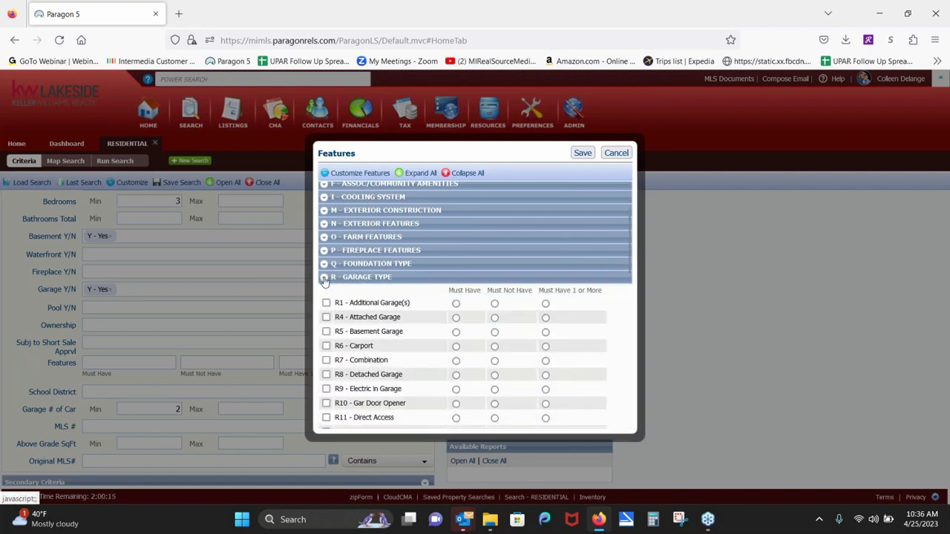
pyautogui.click(455, 317)
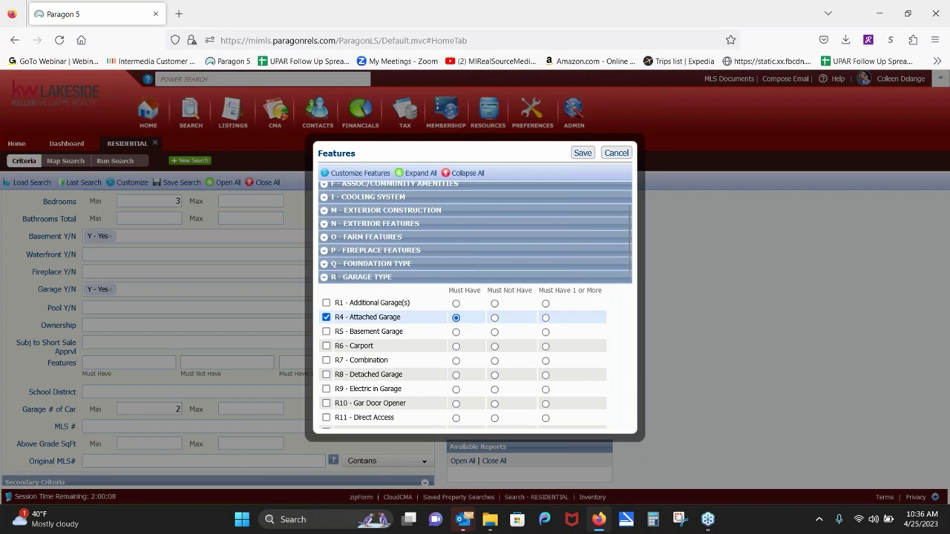
pyautogui.click(331, 278)
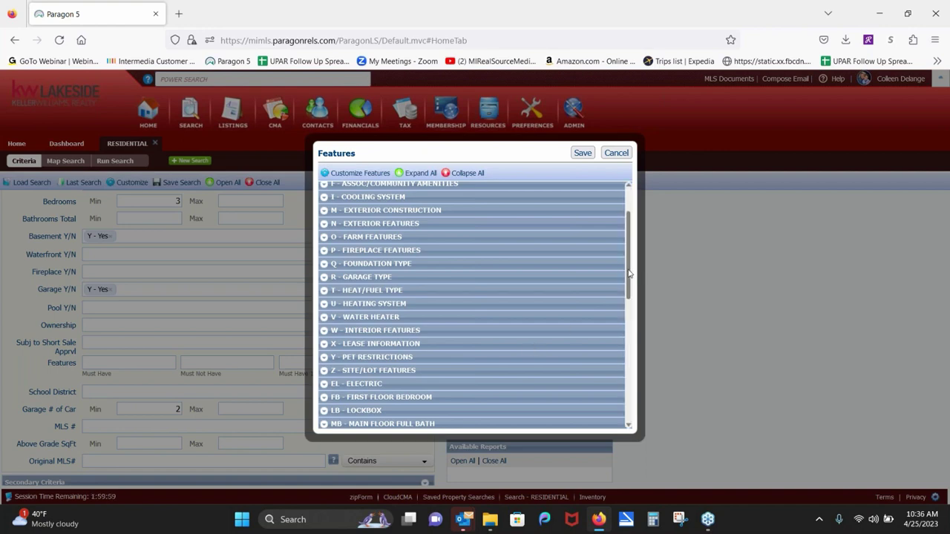
# Step: Toggle ZC16 Land Contract under Financial Terms on and off, then cancel the Features picker
pyautogui.scroll(-4, 612, 306)
pyautogui.scroll(-1, 611, 335)
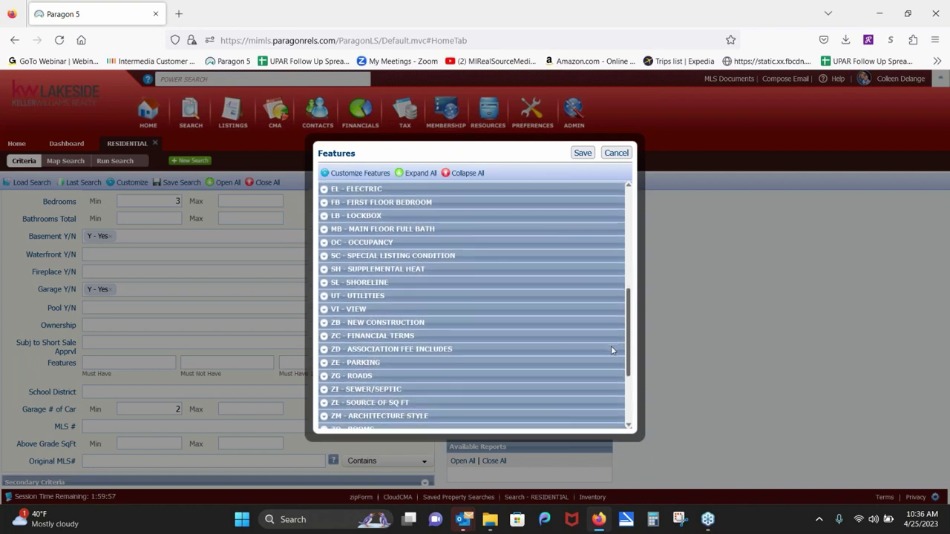
pyautogui.click(323, 336)
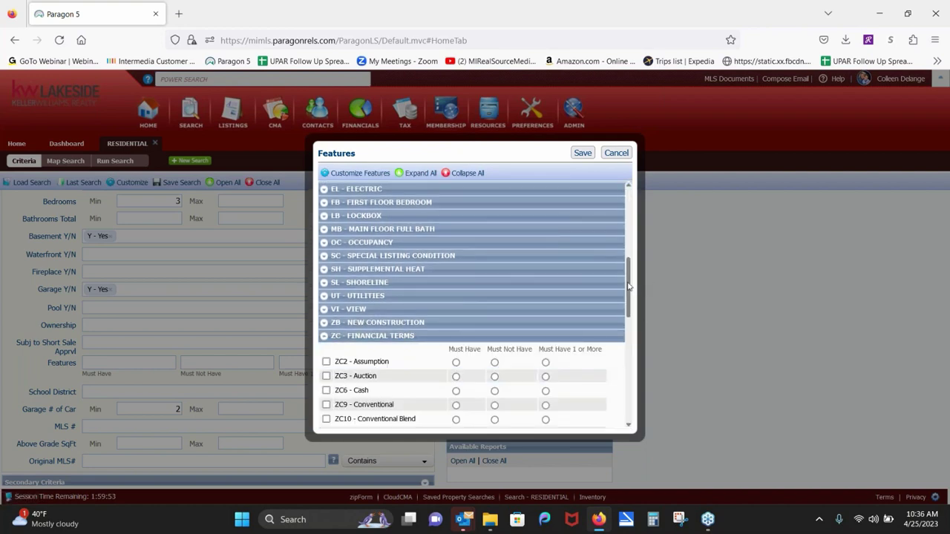
pyautogui.moveTo(629, 288); pyautogui.dragTo(624, 319)
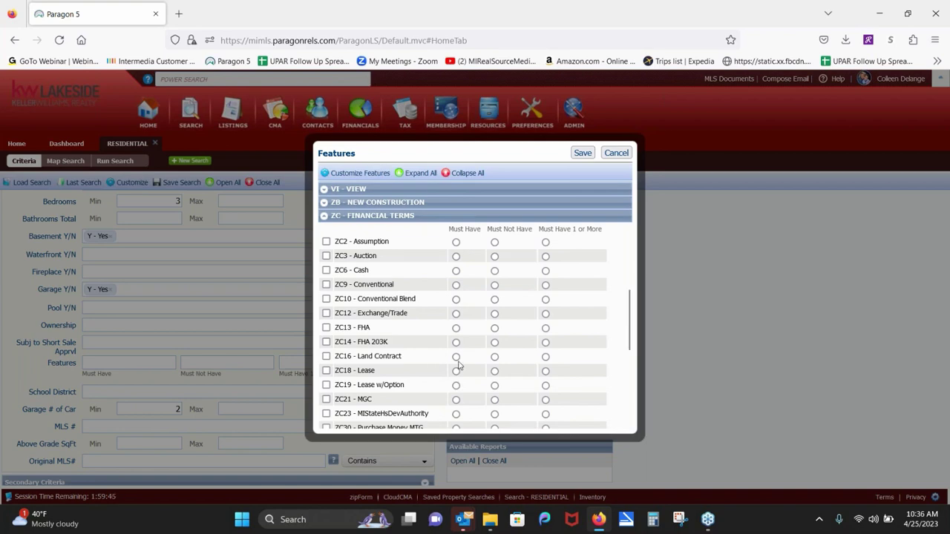
pyautogui.click(457, 359)
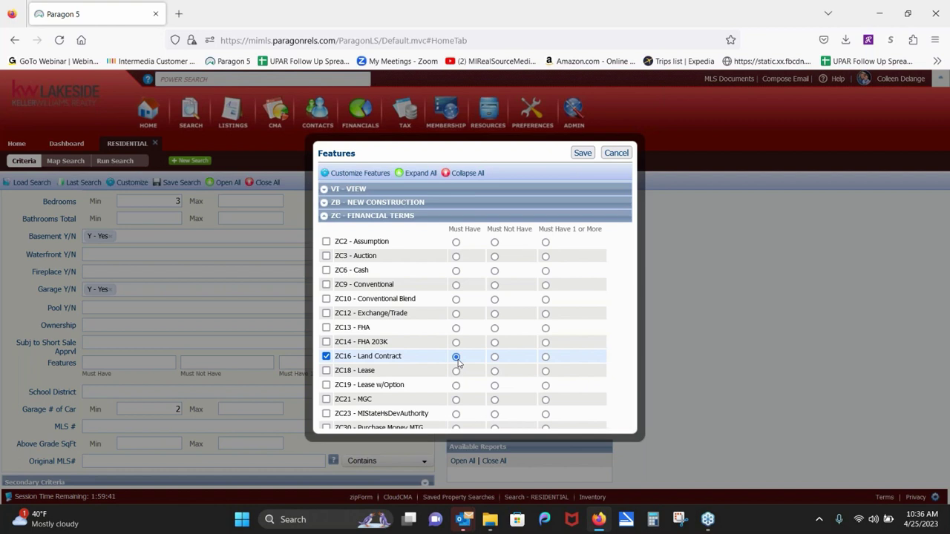
pyautogui.click(326, 357)
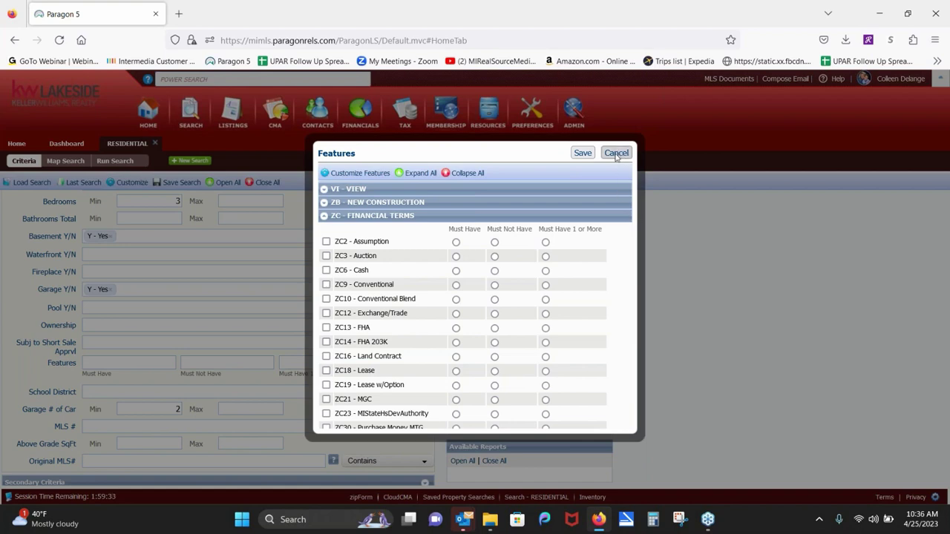
pyautogui.click(616, 154)
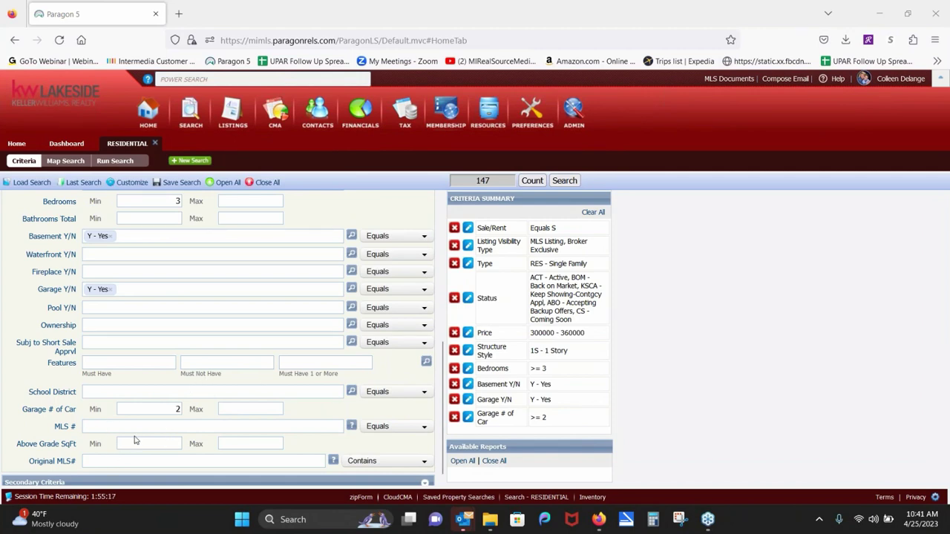
# Step: Enter 1000 as the Above Grade SqFt minimum and return to the top of the form
pyautogui.click(134, 442)
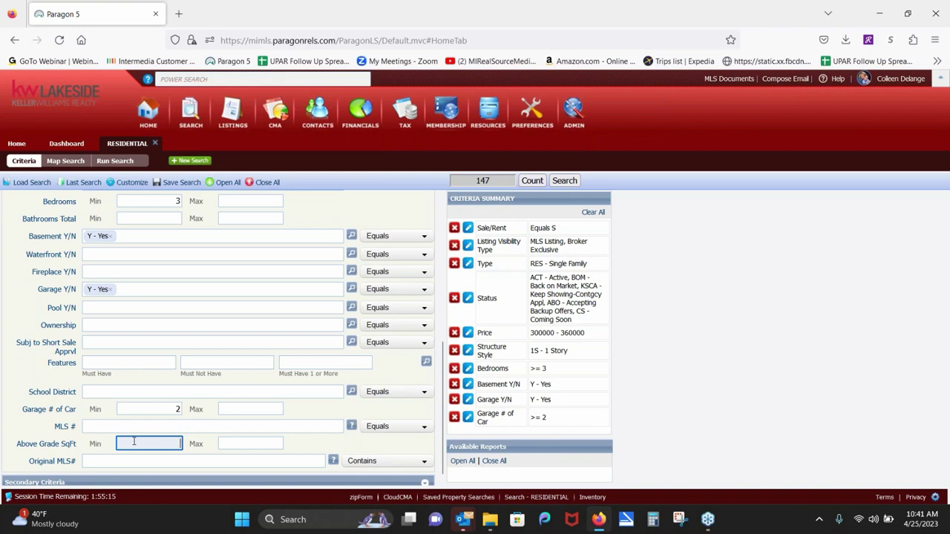
pyautogui.write('1000')
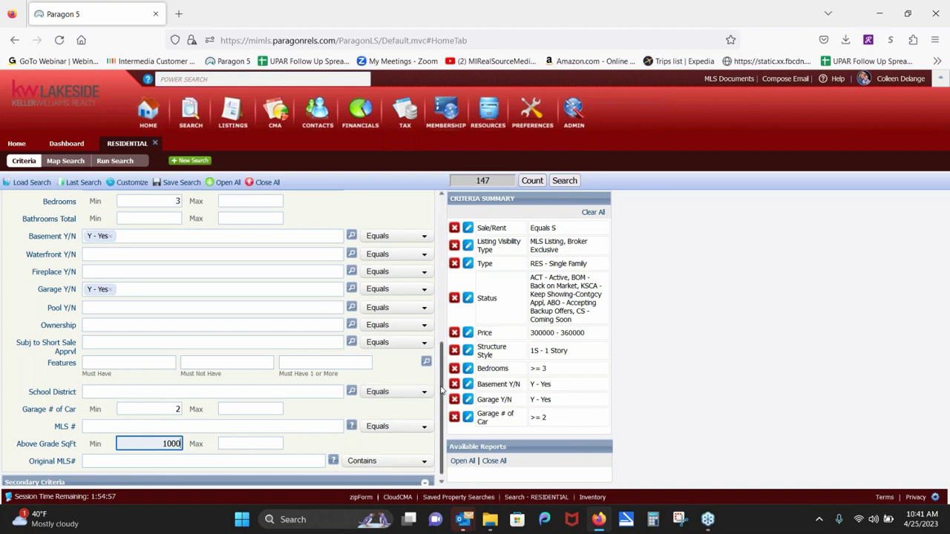
pyautogui.scroll(3, 441, 391)
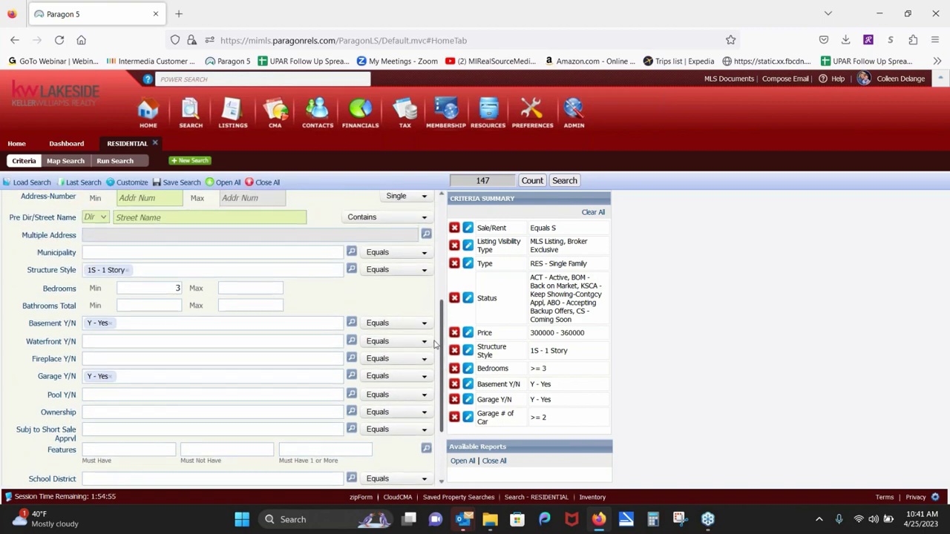
pyautogui.scroll(3, 435, 343)
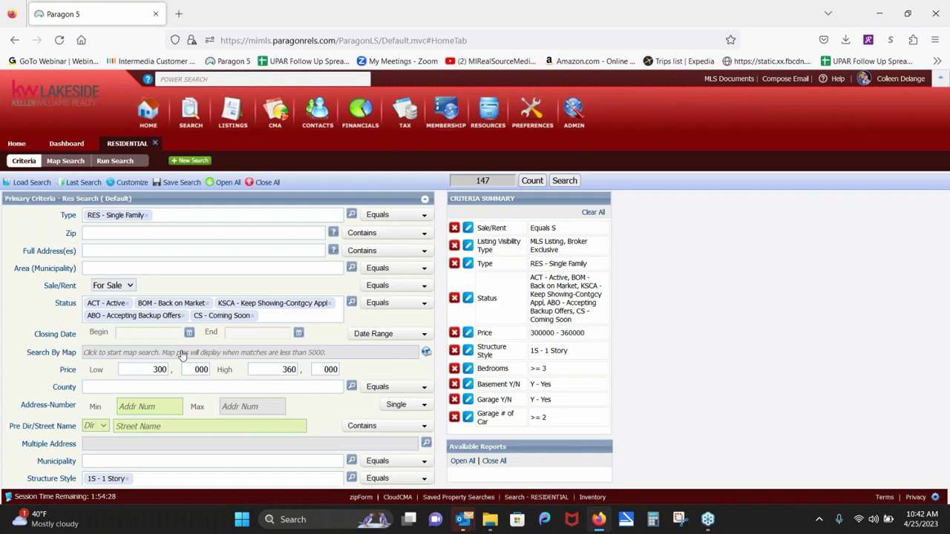
# Step: Switch to Map Search, pan around Rochester, and enter a property's street address to center on
pyautogui.click(158, 359)
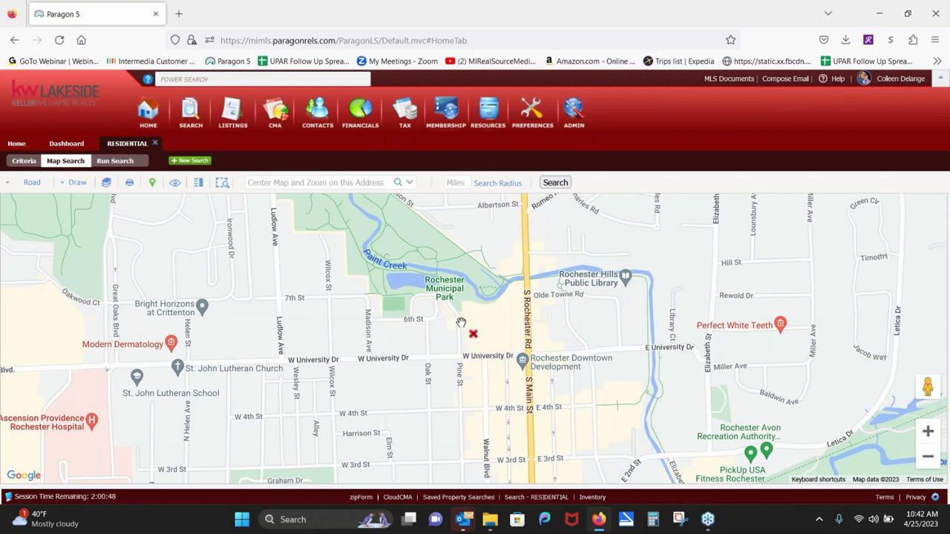
pyautogui.moveTo(460, 322); pyautogui.dragTo(455, 232)
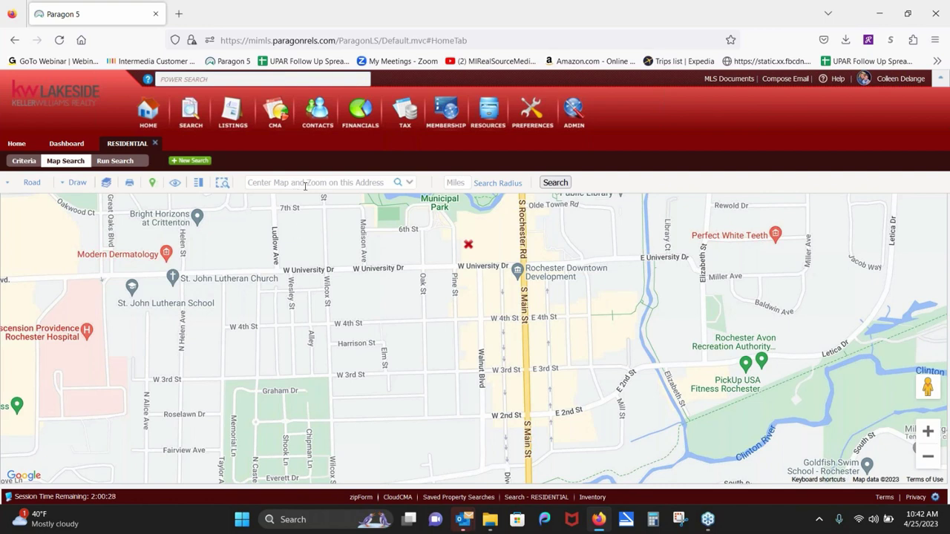
pyautogui.scroll(-3, 520, 338)
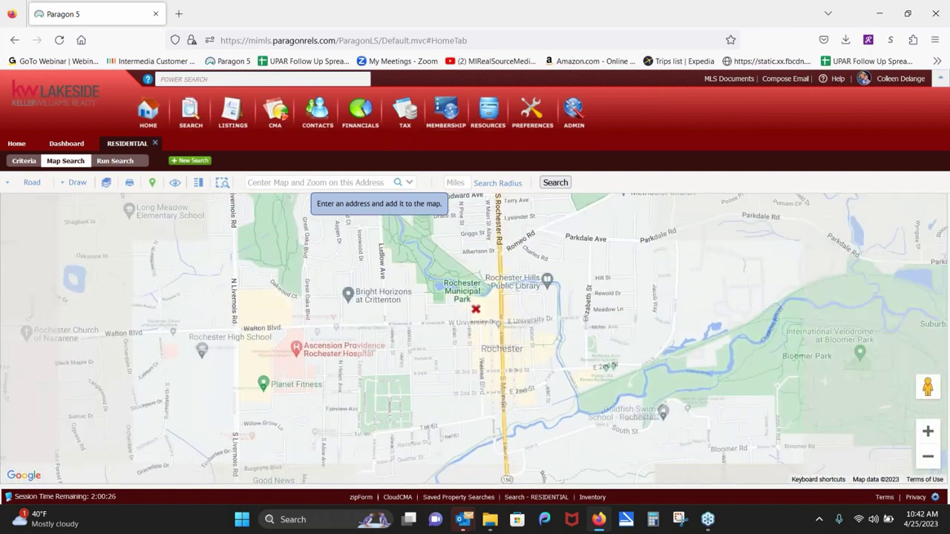
pyautogui.scroll(2, 520, 338)
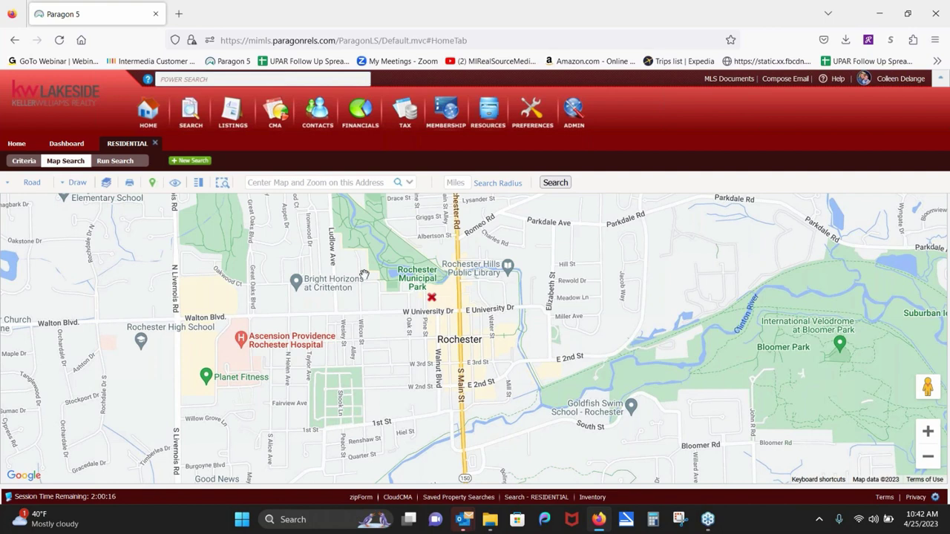
pyautogui.click(304, 183)
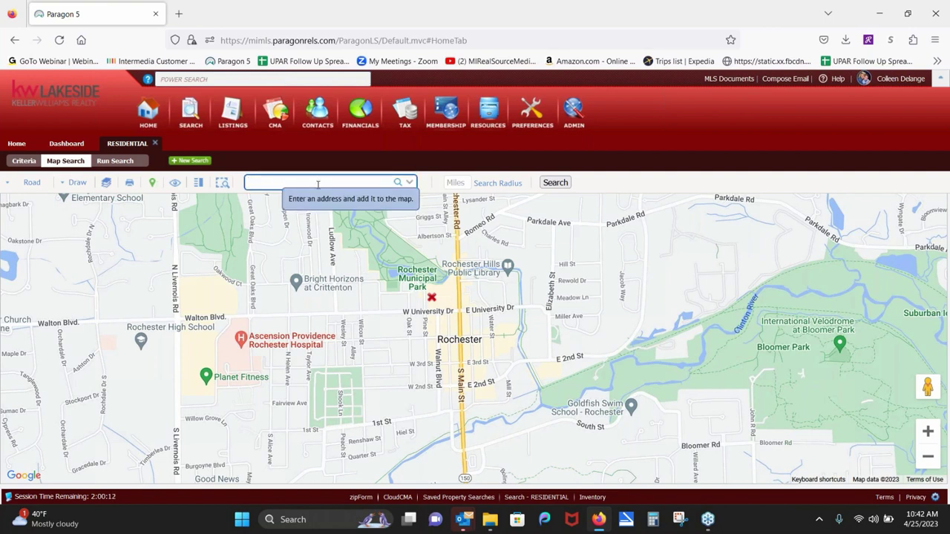
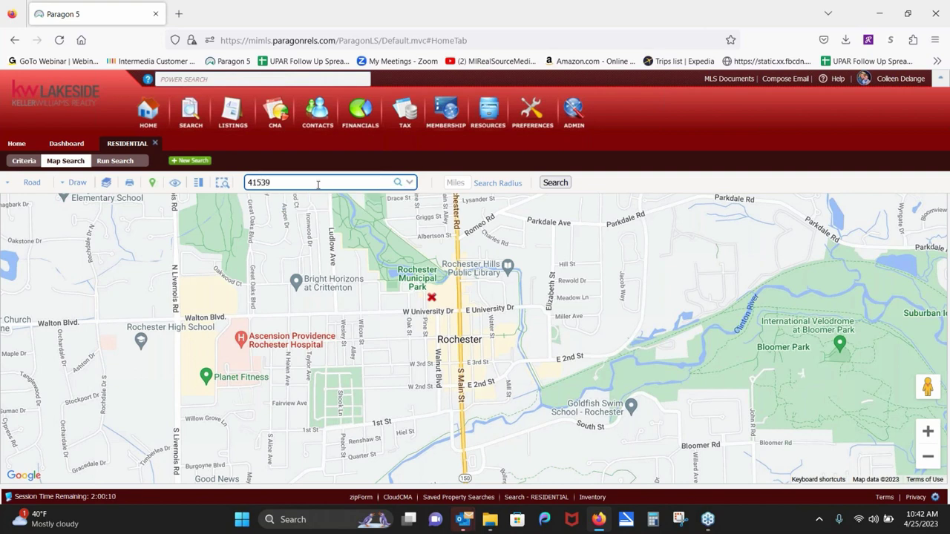
# Step: Enter the subject address with Sterling Heights as the city and center the map on it
pyautogui.write('sterling heights')
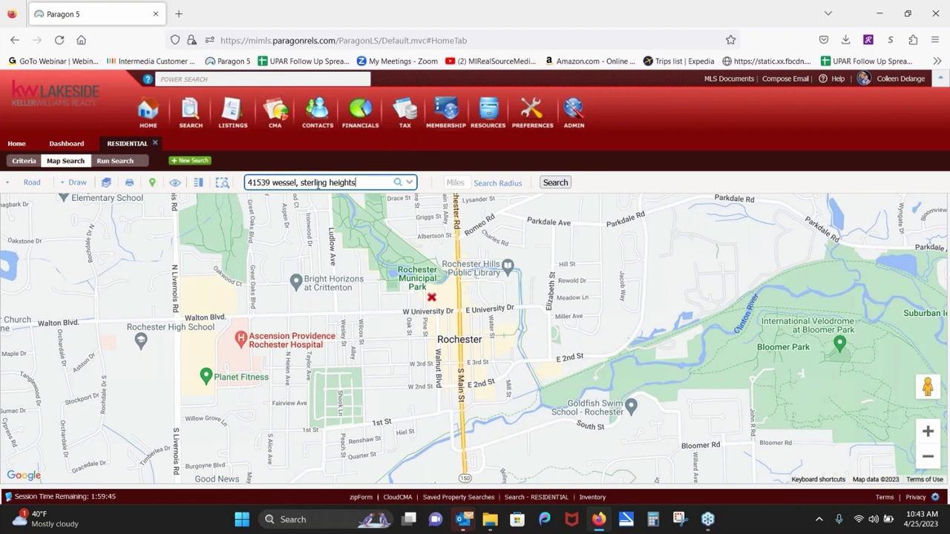
pyautogui.click(397, 184)
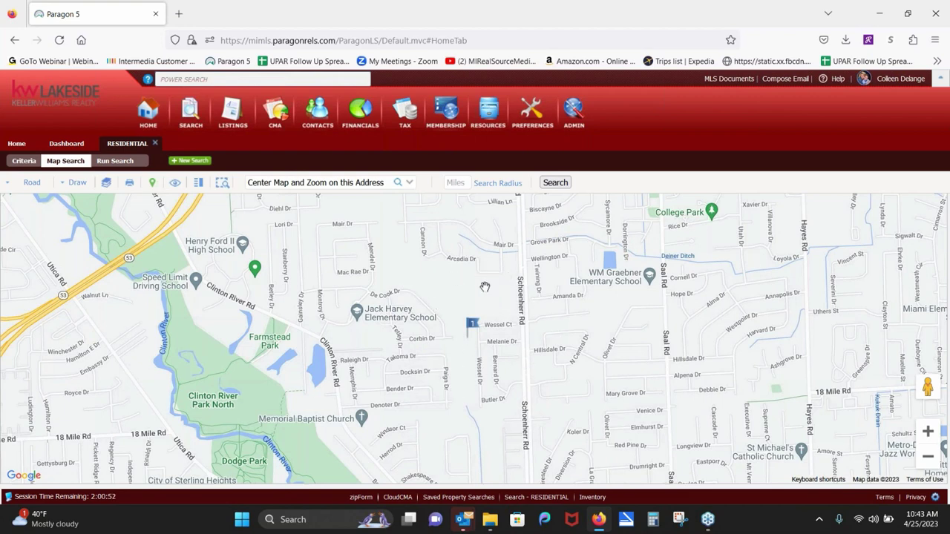
pyautogui.click(465, 184)
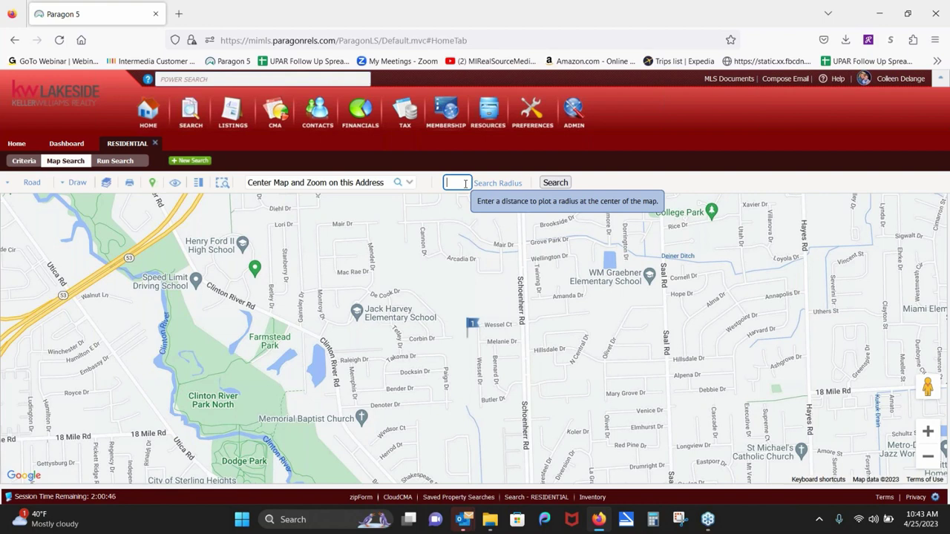
# Step: Draw a 1-mile search radius around the address and zoom out to see the whole circle
pyautogui.write('1')
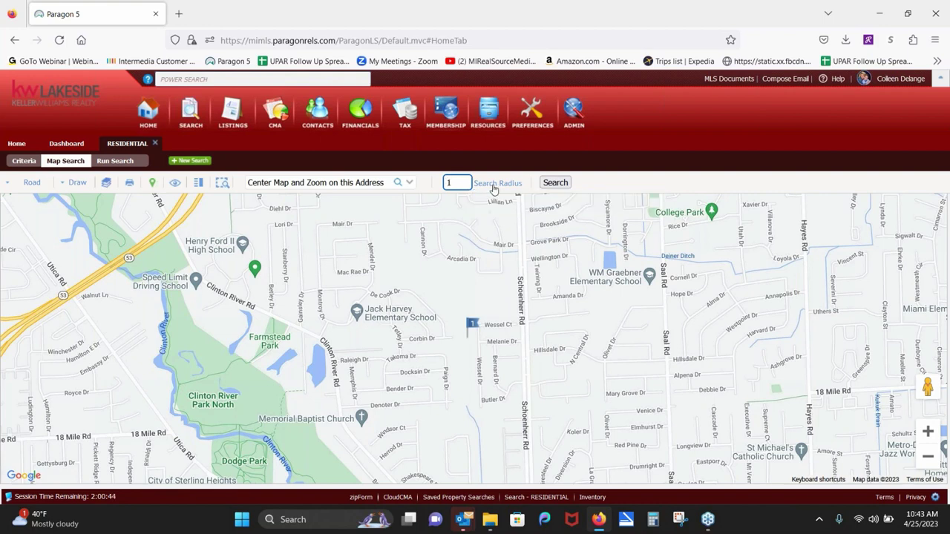
pyautogui.click(493, 184)
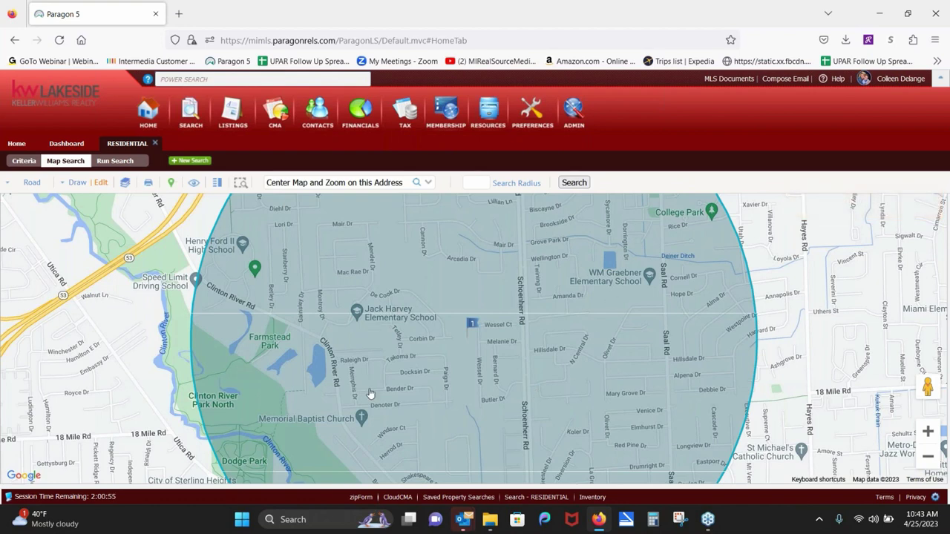
pyautogui.scroll(-1, 530, 387)
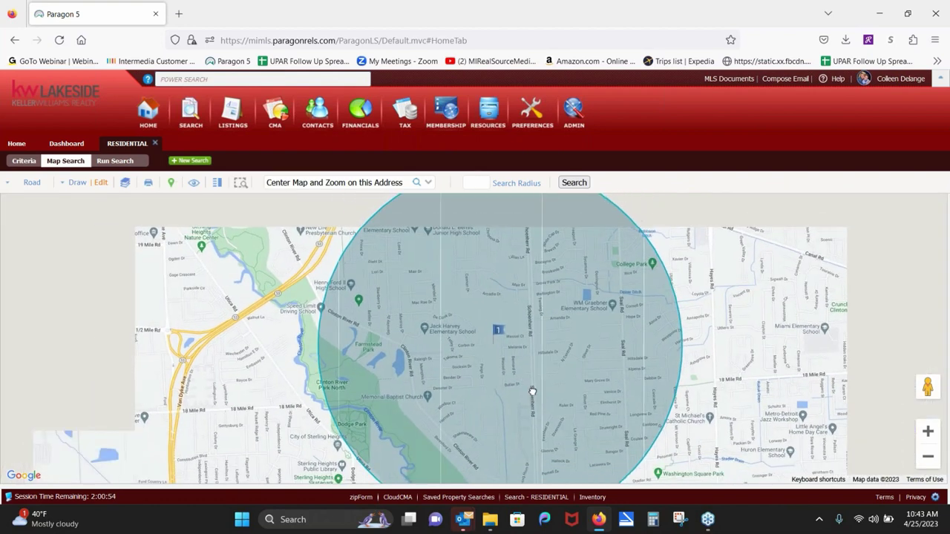
pyautogui.moveTo(530, 390); pyautogui.dragTo(436, 357)
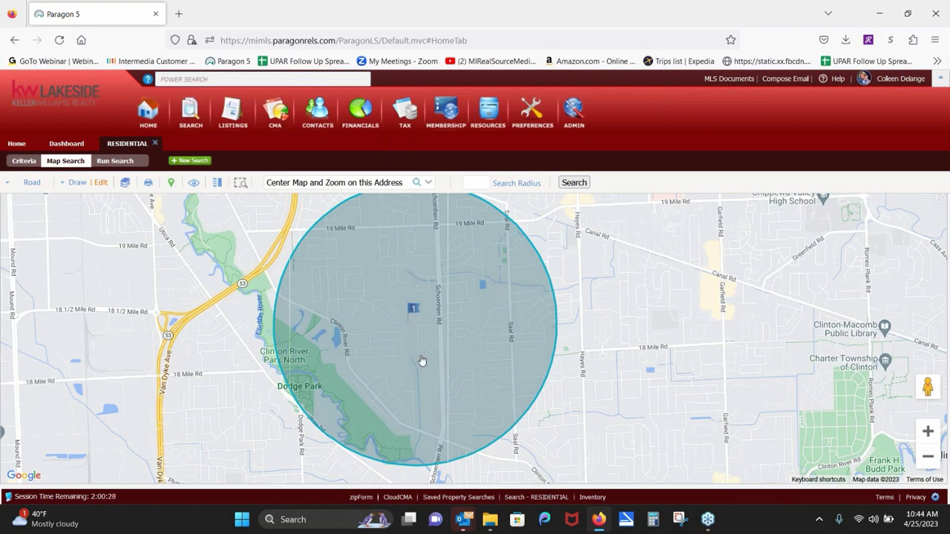
pyautogui.click(76, 184)
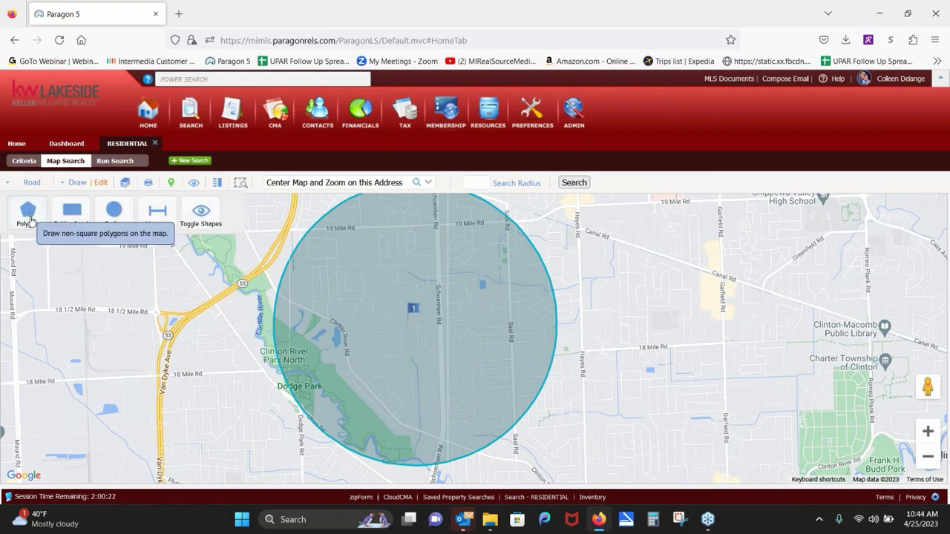
# Step: Draw a four-corner polygon over the lower-right part of the search circle
pyautogui.click(28, 215)
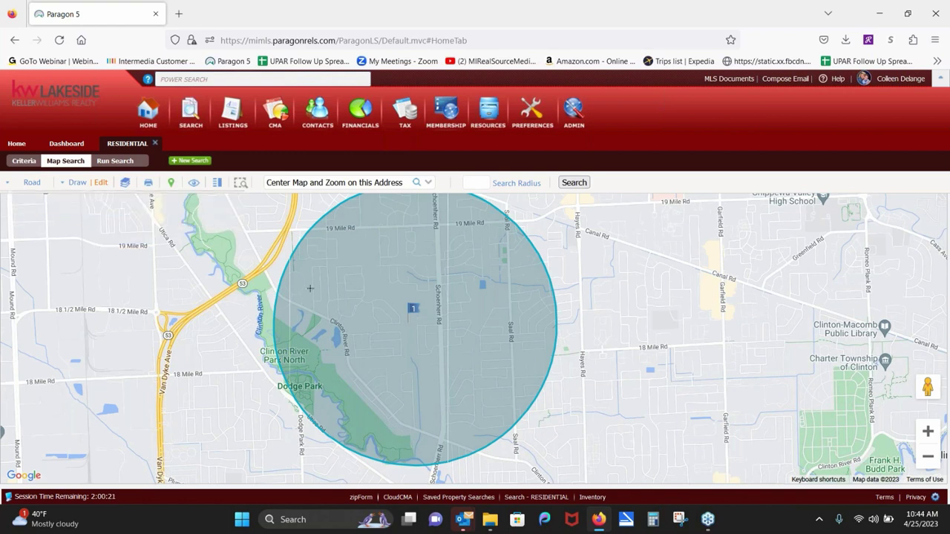
pyautogui.click(549, 340)
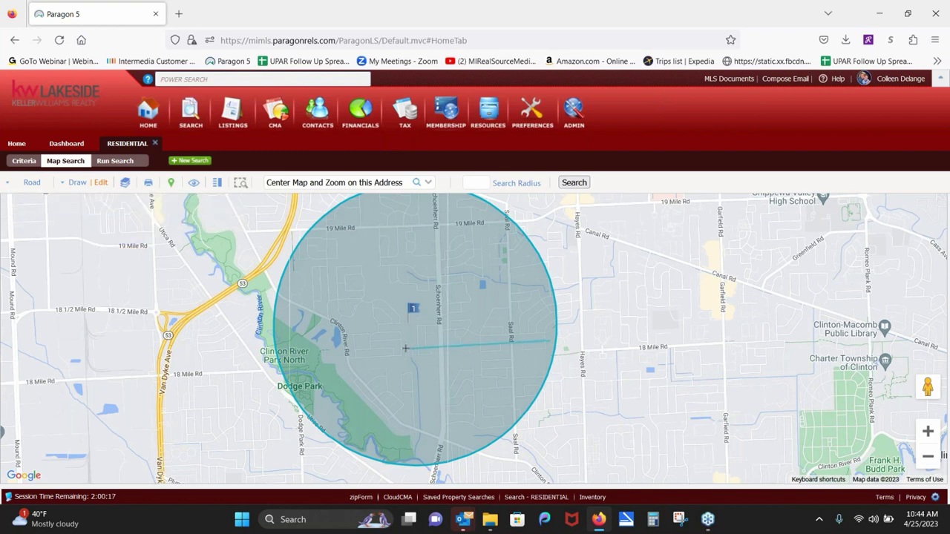
pyautogui.click(405, 347)
pyautogui.click(392, 440)
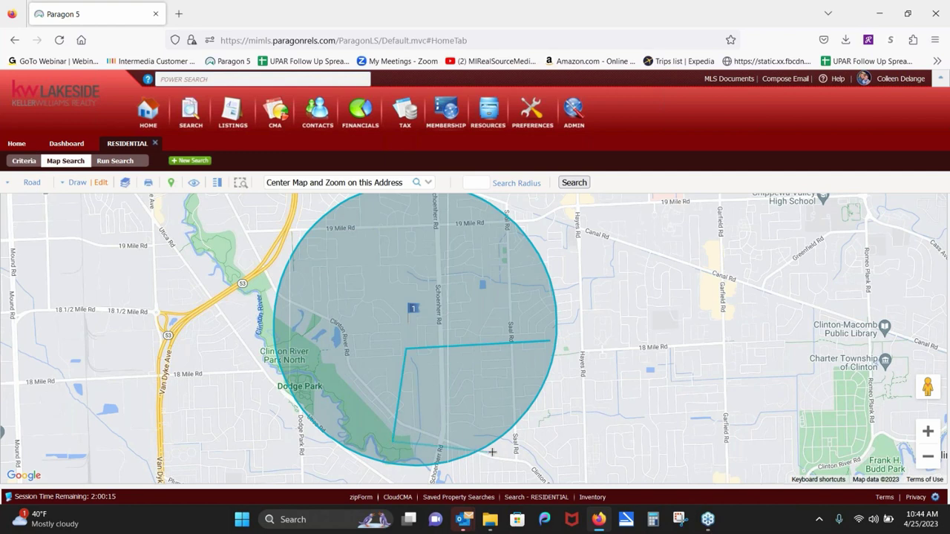
pyautogui.click(485, 437)
pyautogui.click(549, 349)
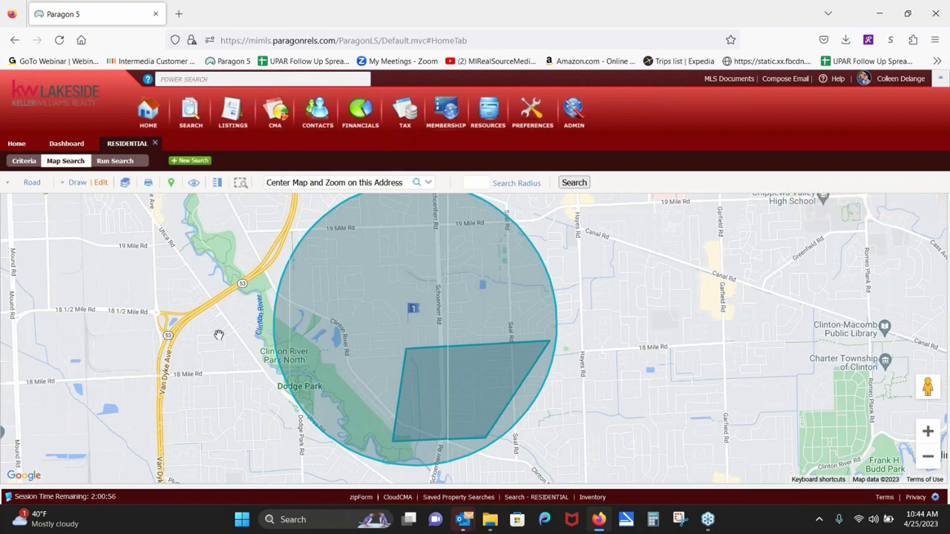
pyautogui.click(102, 186)
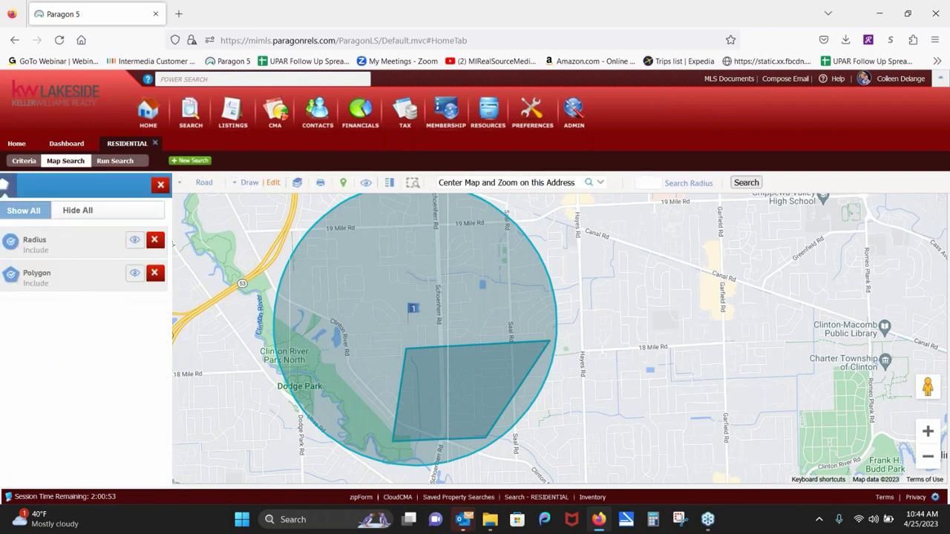
# Step: Set the polygon to Exclude, then delete it so only the radius circle remains
pyautogui.click(26, 276)
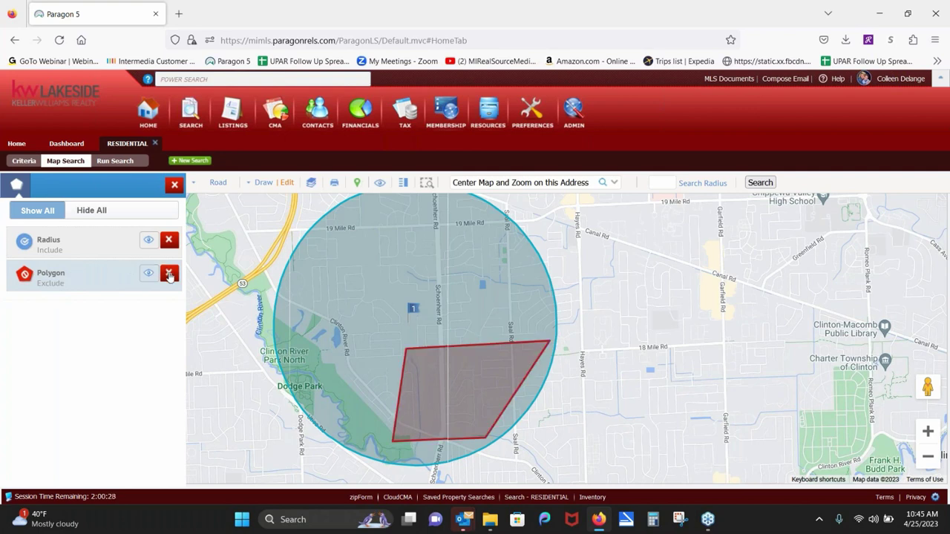
pyautogui.click(169, 275)
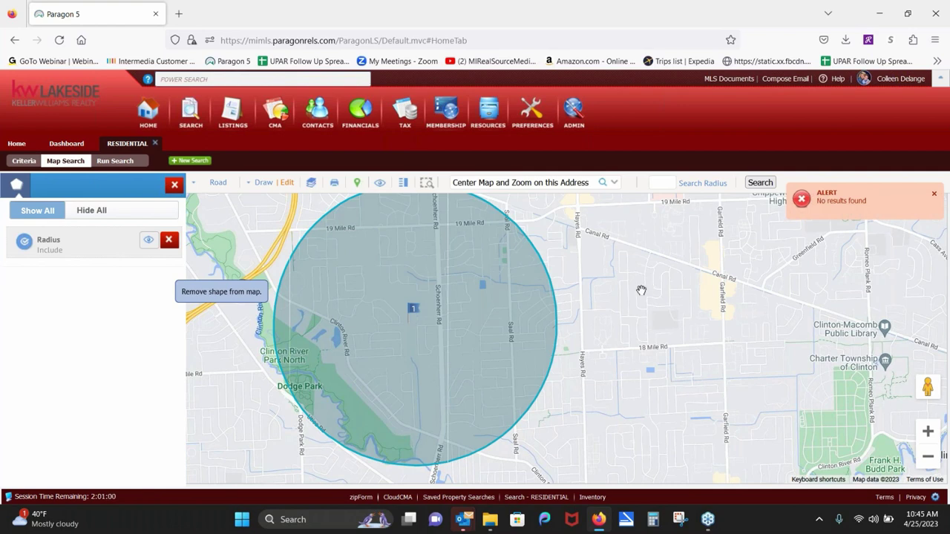
pyautogui.moveTo(629, 293); pyautogui.dragTo(404, 298)
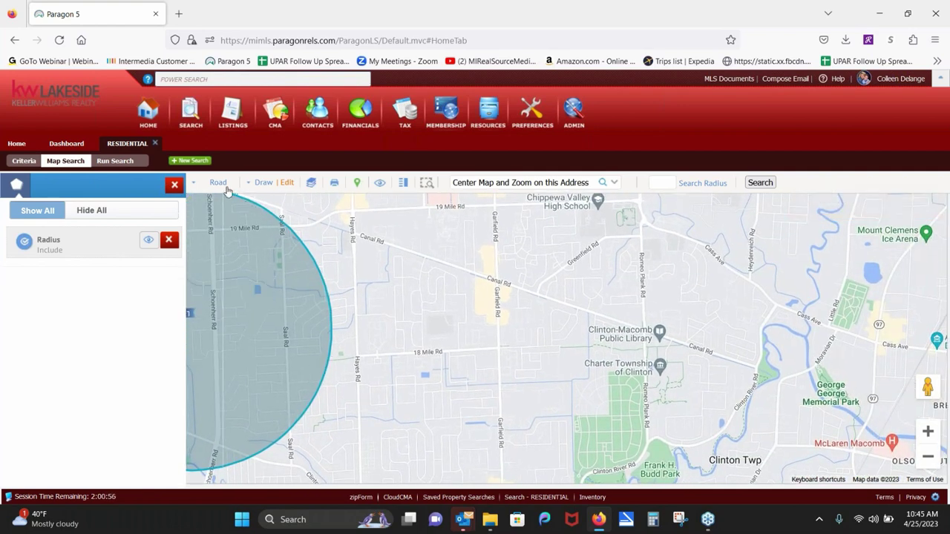
# Step: Draw a polygon bounded by Hayes, 18 Mile, Garfield and Canal roads, then view the $335K listing inside
pyautogui.click(265, 183)
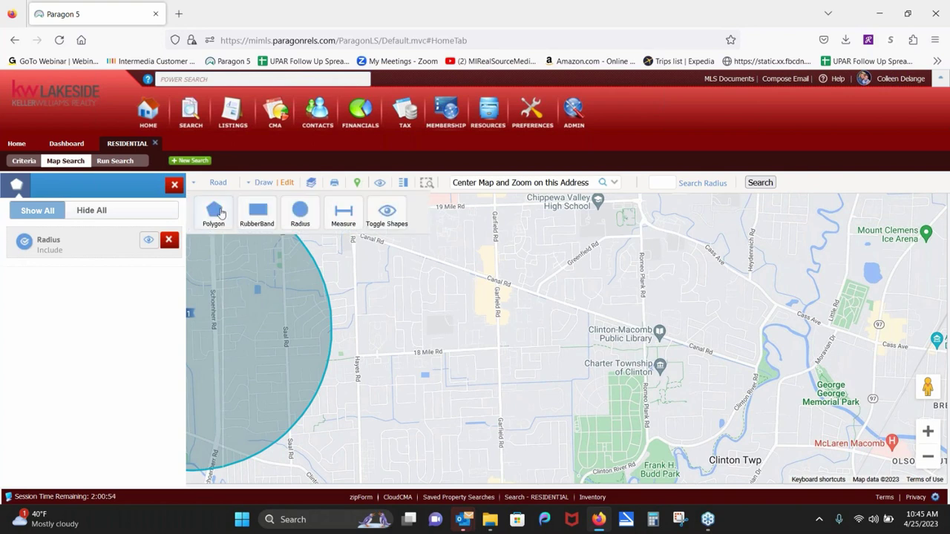
pyautogui.click(214, 210)
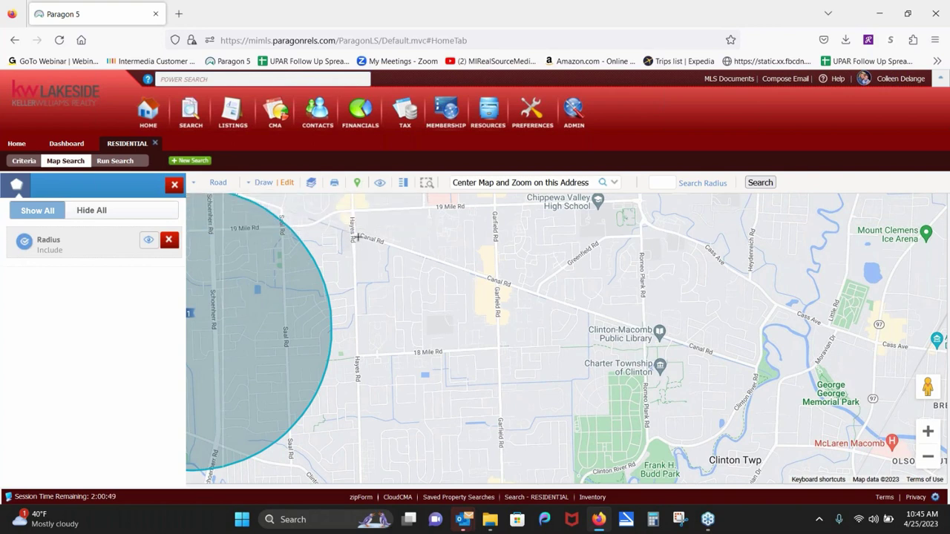
pyautogui.click(357, 239)
pyautogui.click(360, 353)
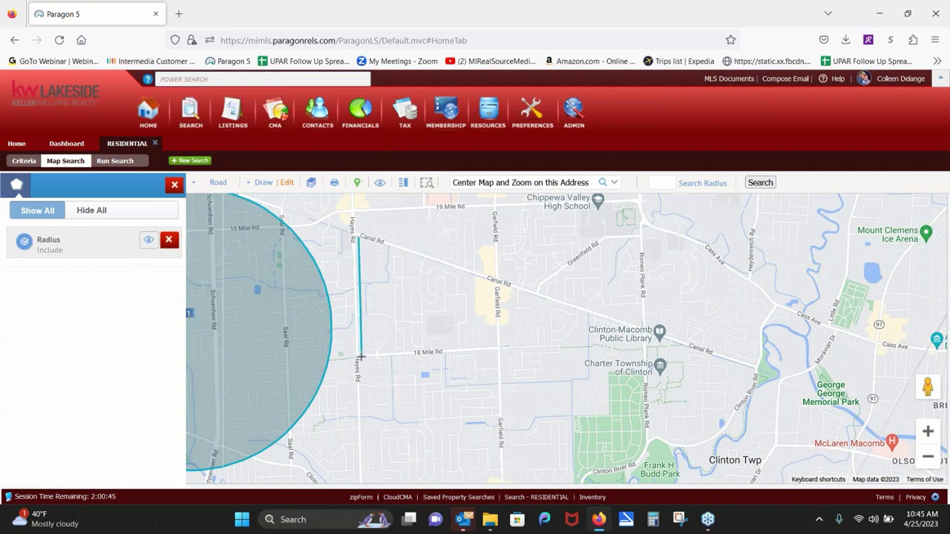
pyautogui.click(497, 343)
pyautogui.click(490, 285)
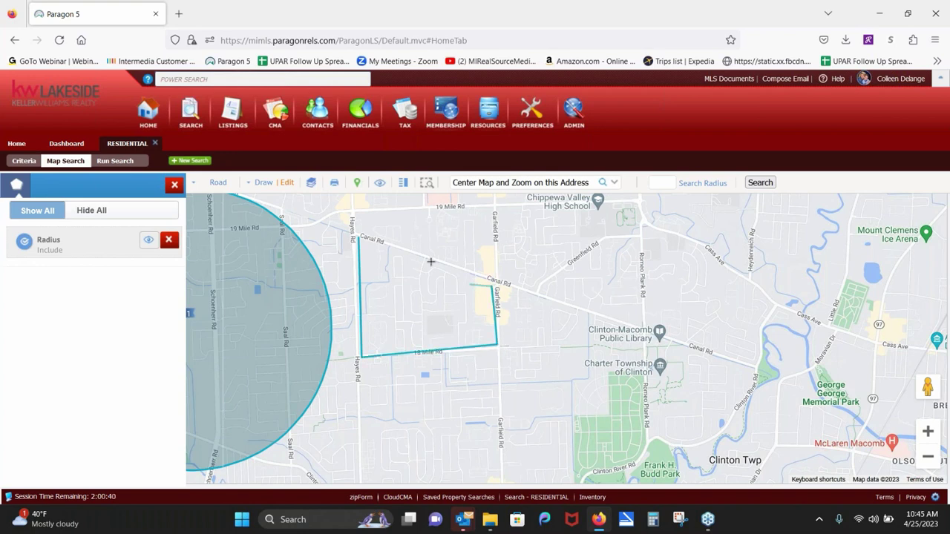
pyautogui.click(357, 241)
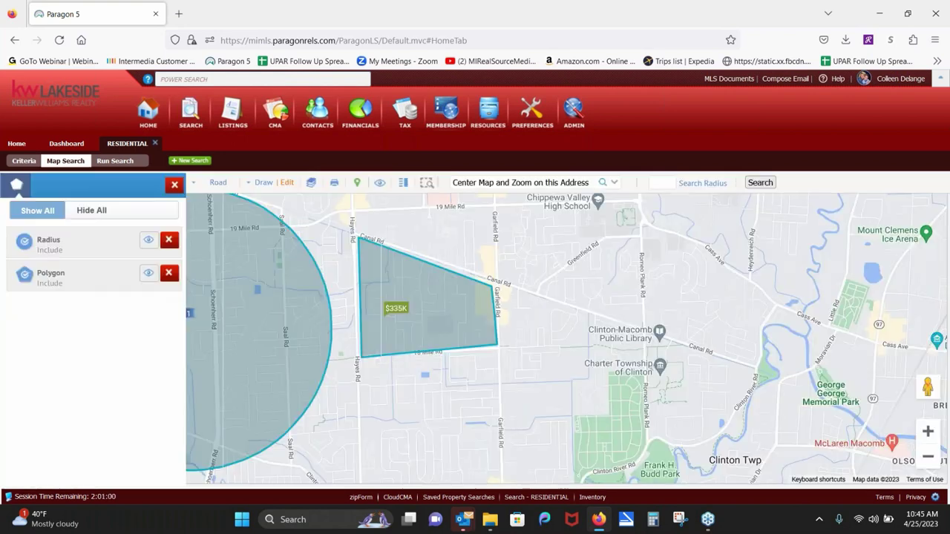
pyautogui.click(397, 315)
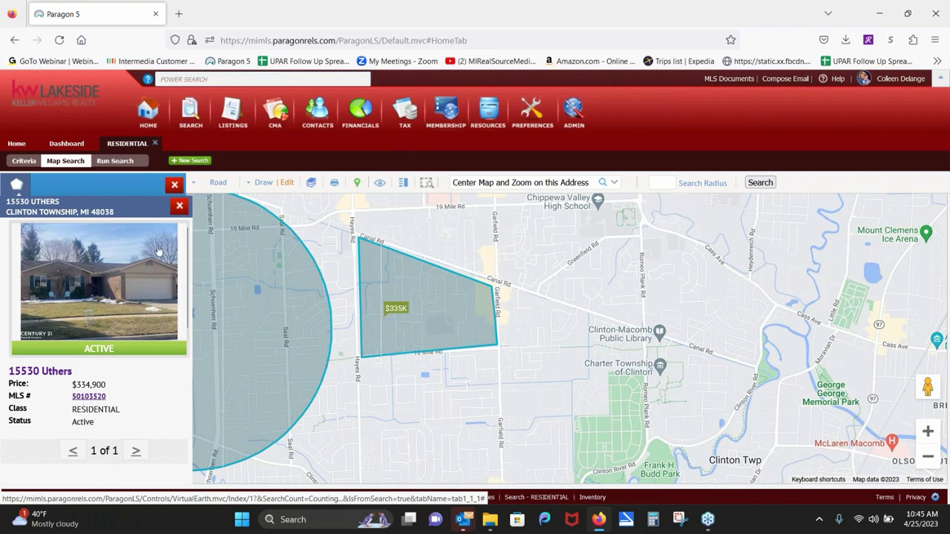
# Step: Close the listing details and shapes panel, then zoom out to show the circle and polygon together
pyautogui.click(179, 206)
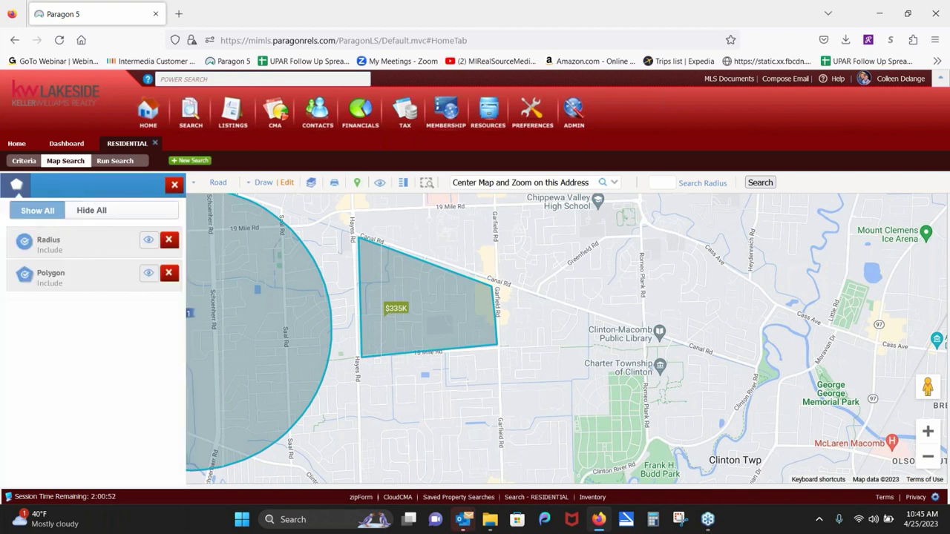
pyautogui.click(174, 185)
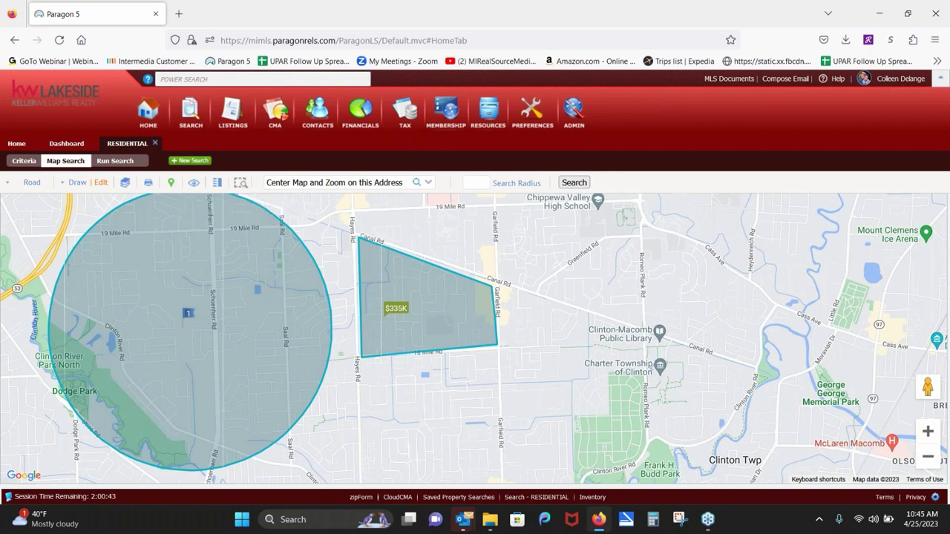
pyautogui.moveTo(557, 267); pyautogui.dragTo(438, 371)
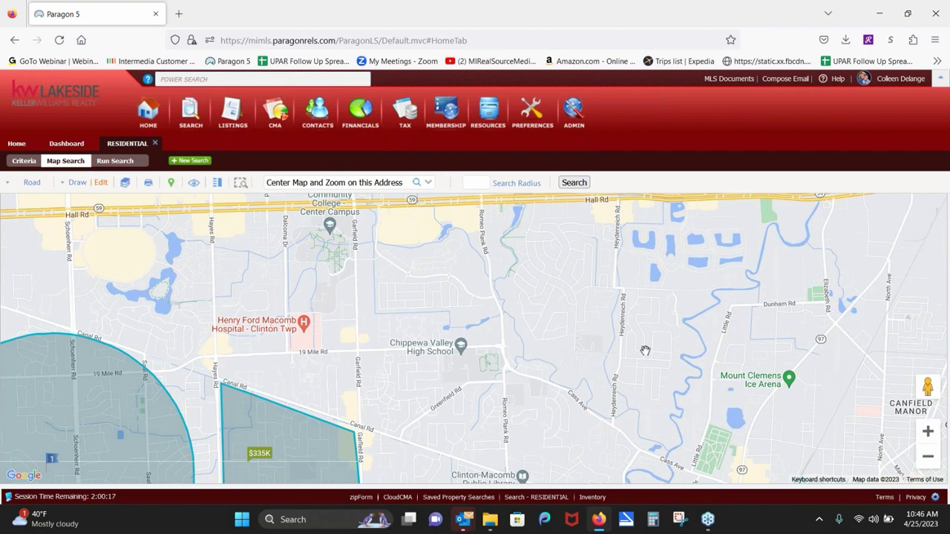
pyautogui.click(928, 457)
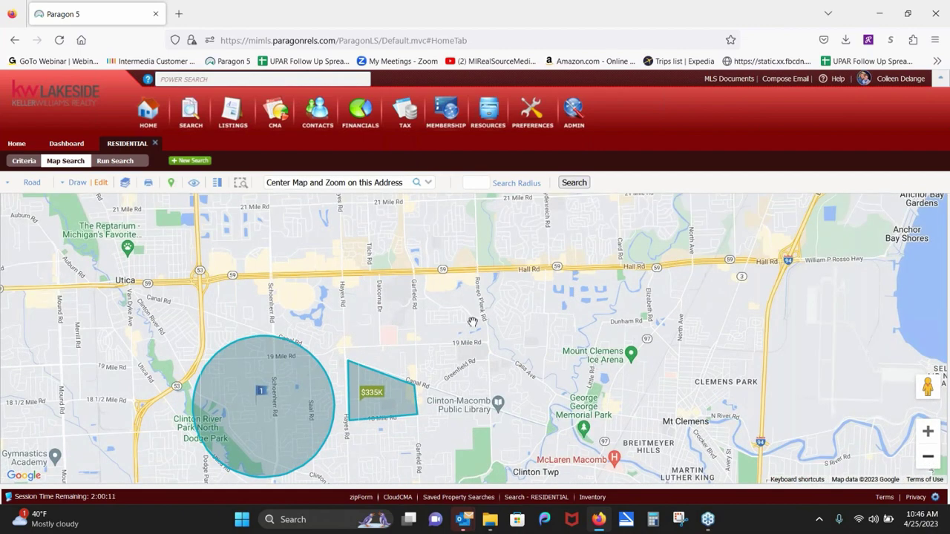
pyautogui.moveTo(472, 320); pyautogui.dragTo(473, 254)
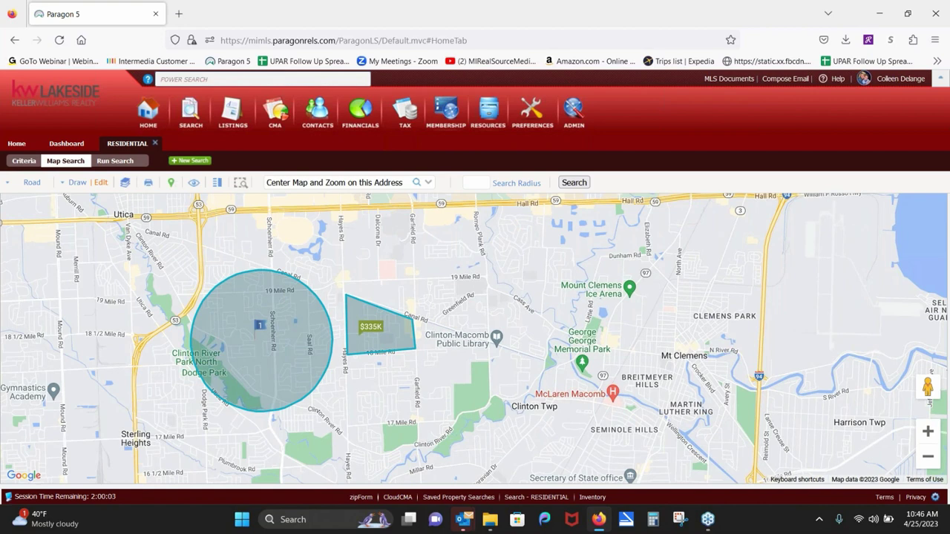
# Step: Turn on the Municipality layer with labels, zoom out two levels, and expand its colour legend
pyautogui.click(126, 184)
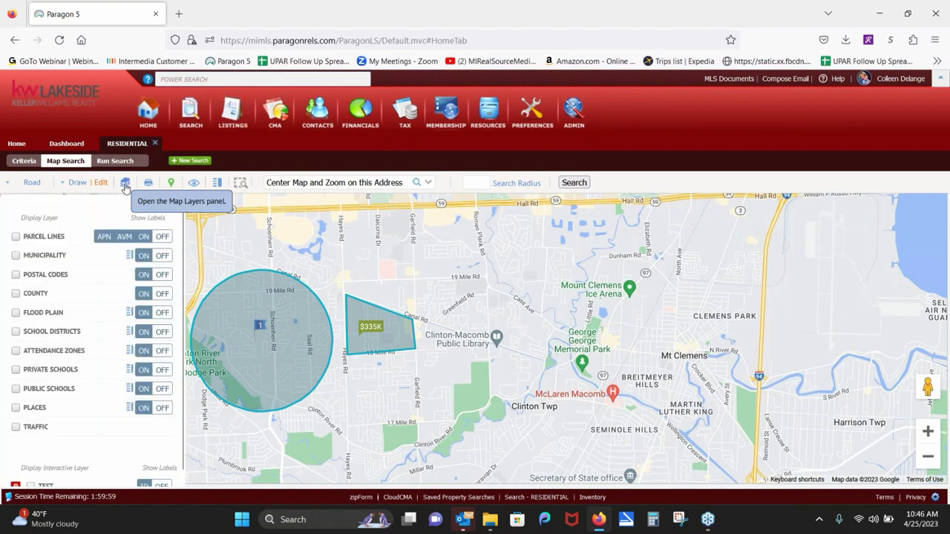
pyautogui.click(16, 256)
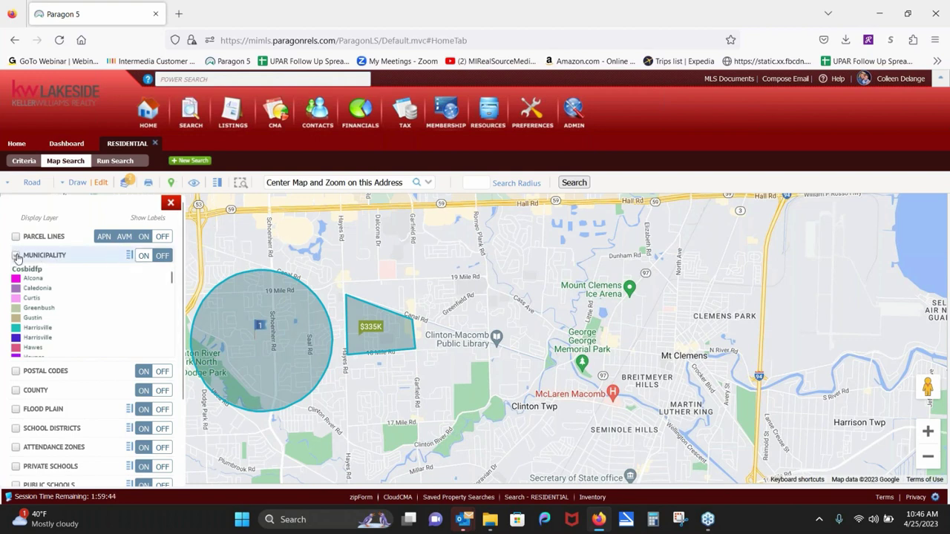
pyautogui.click(15, 256)
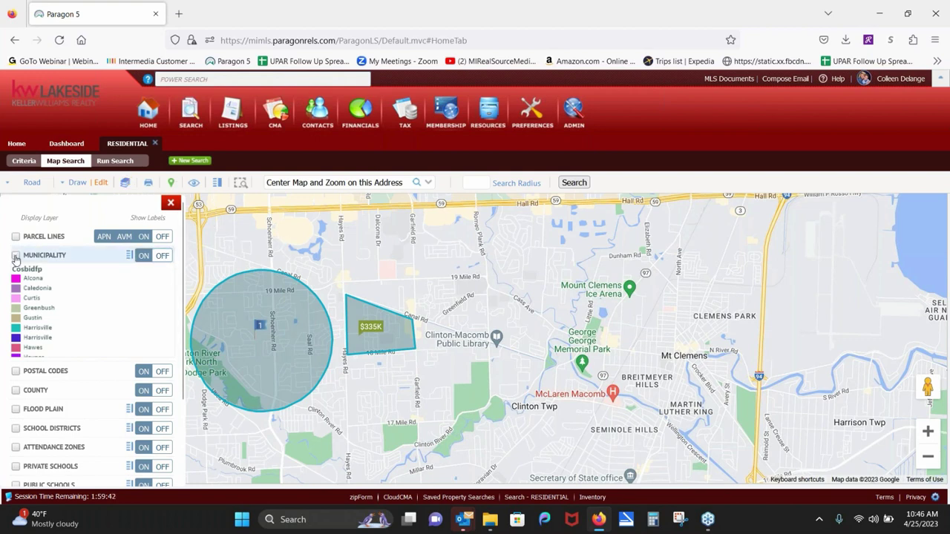
pyautogui.click(15, 255)
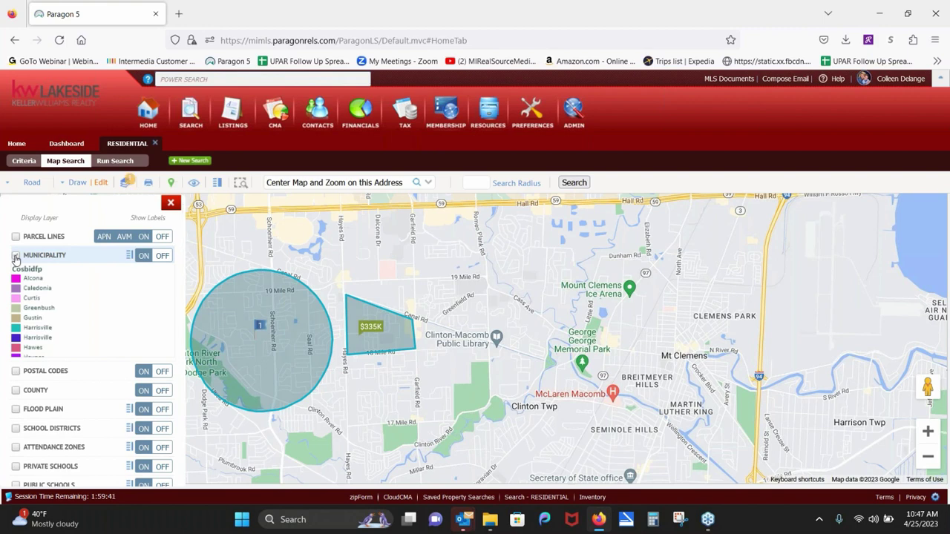
pyautogui.click(148, 259)
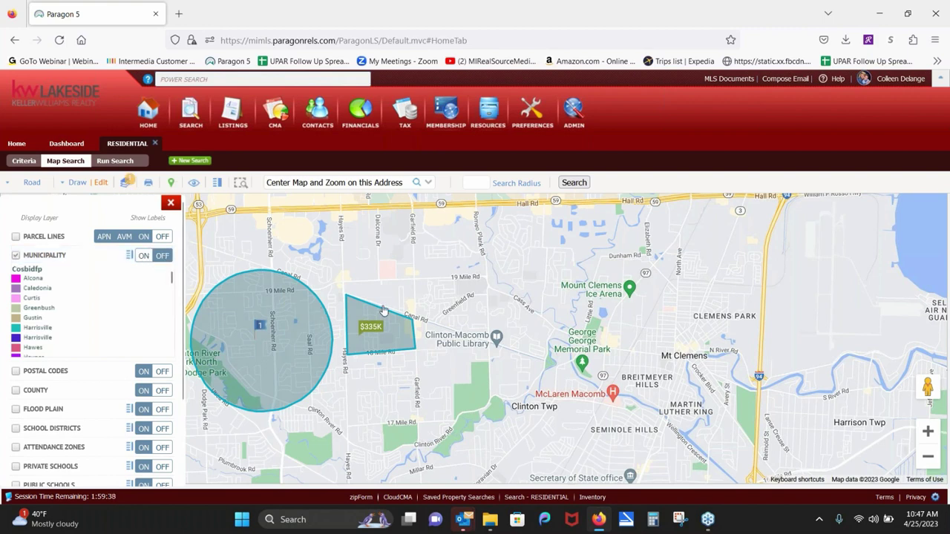
pyautogui.click(928, 459)
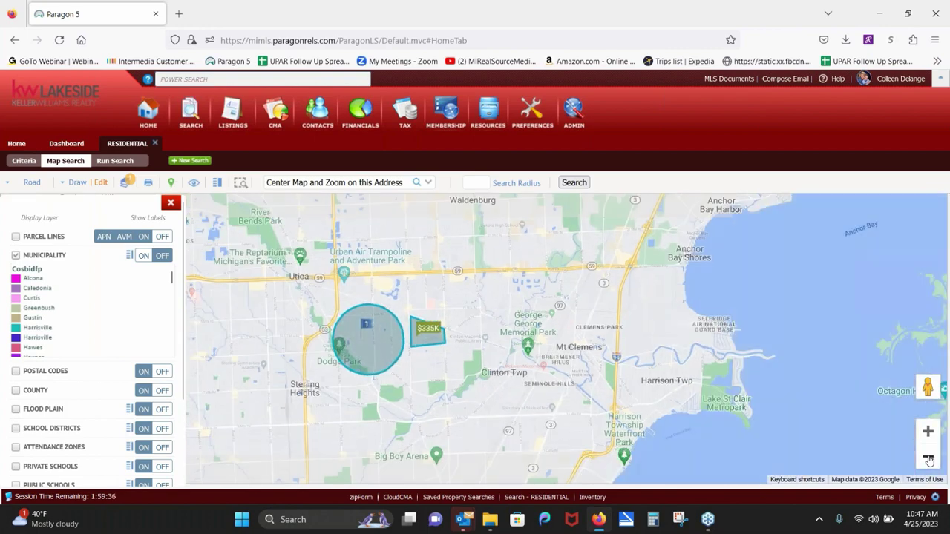
pyautogui.click(927, 460)
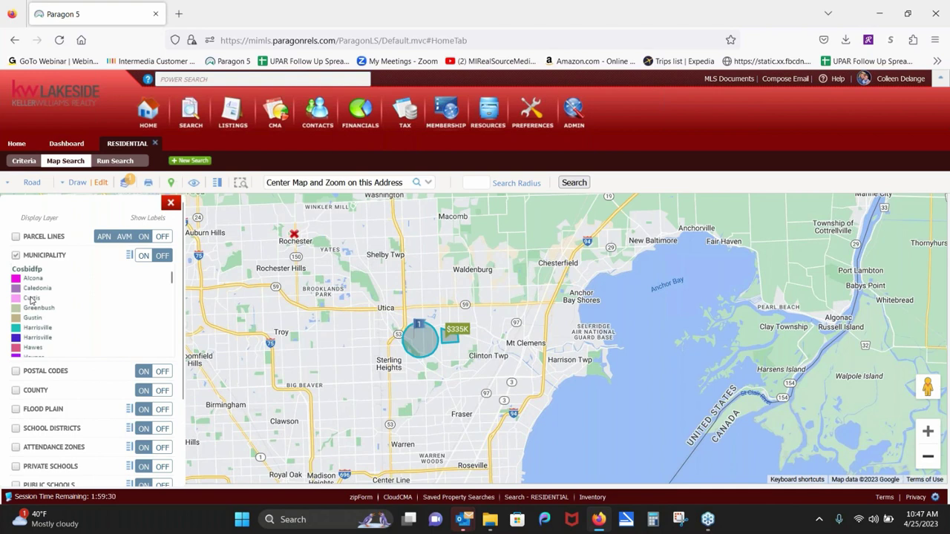
pyautogui.click(16, 256)
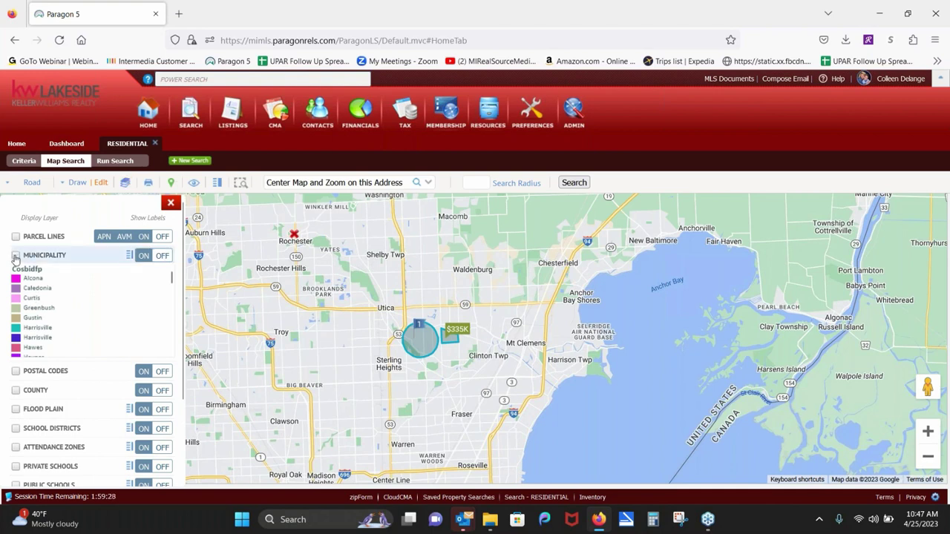
pyautogui.click(16, 255)
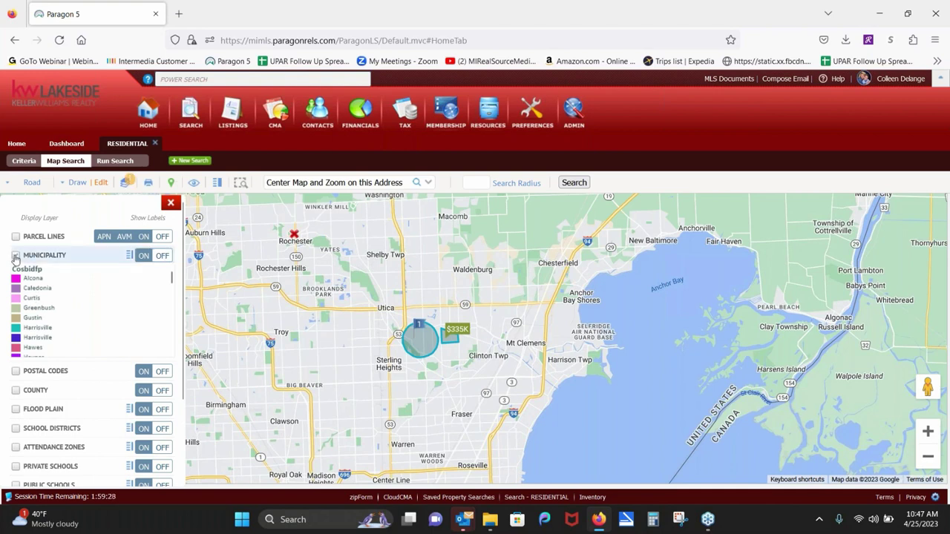
pyautogui.click(129, 256)
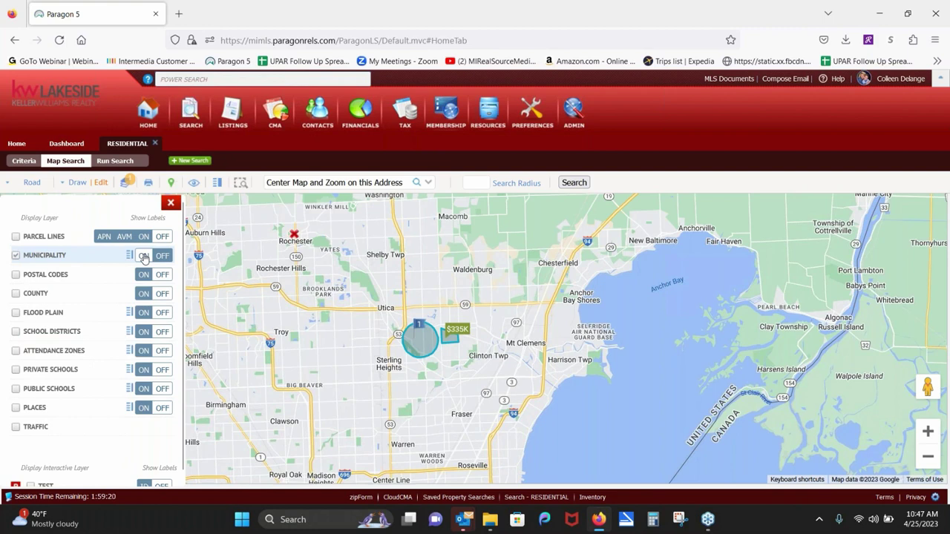
pyautogui.click(129, 256)
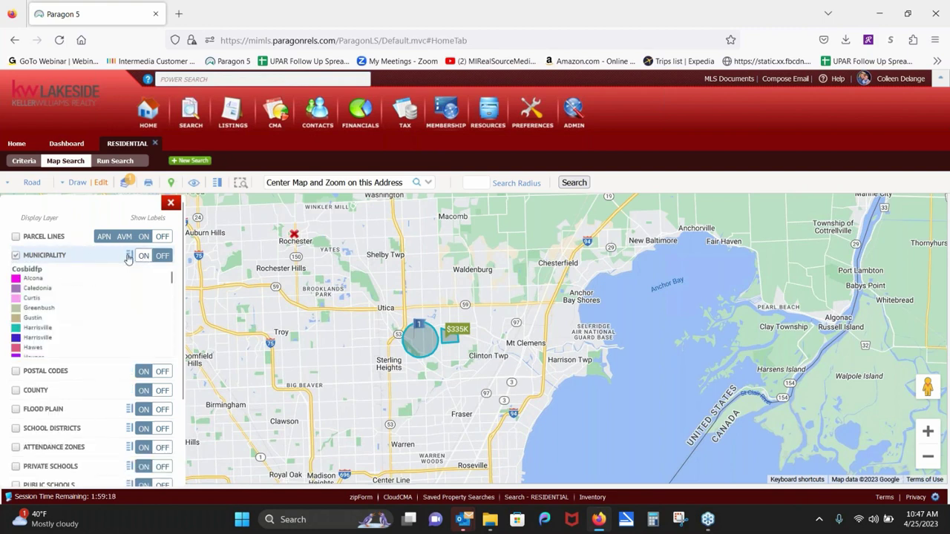
pyautogui.moveTo(170, 278); pyautogui.dragTo(150, 282)
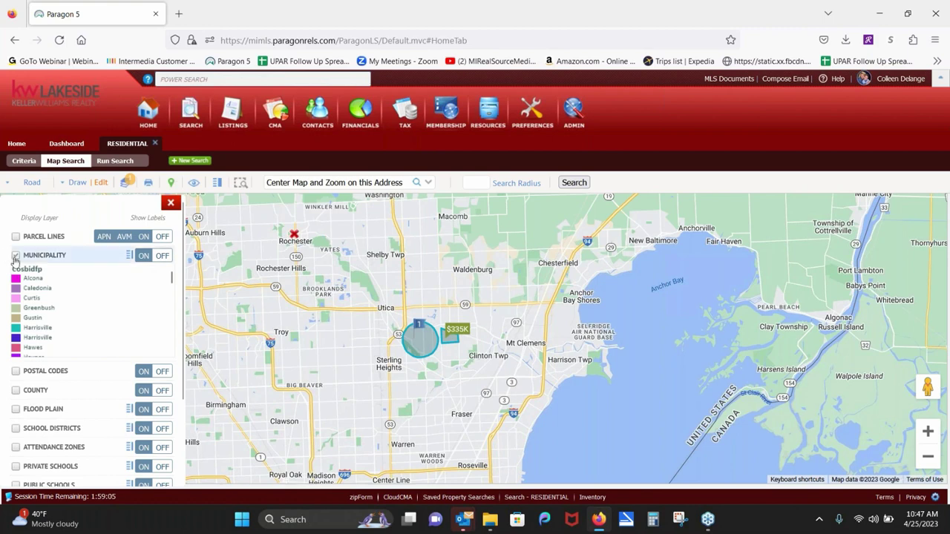
# Step: Turn on the Parcel Lines layer and zoom in several levels toward Canal Rd
pyautogui.click(15, 238)
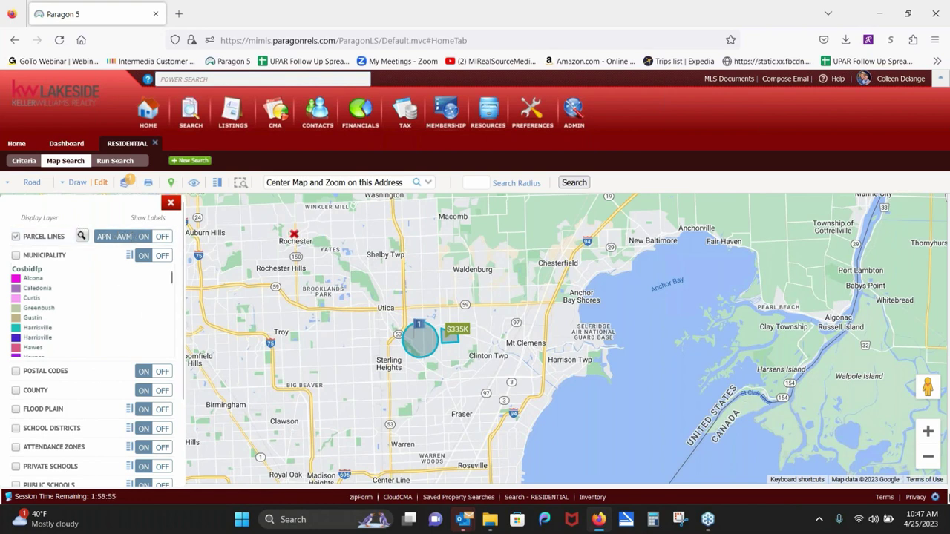
pyautogui.doubleClick(928, 431)
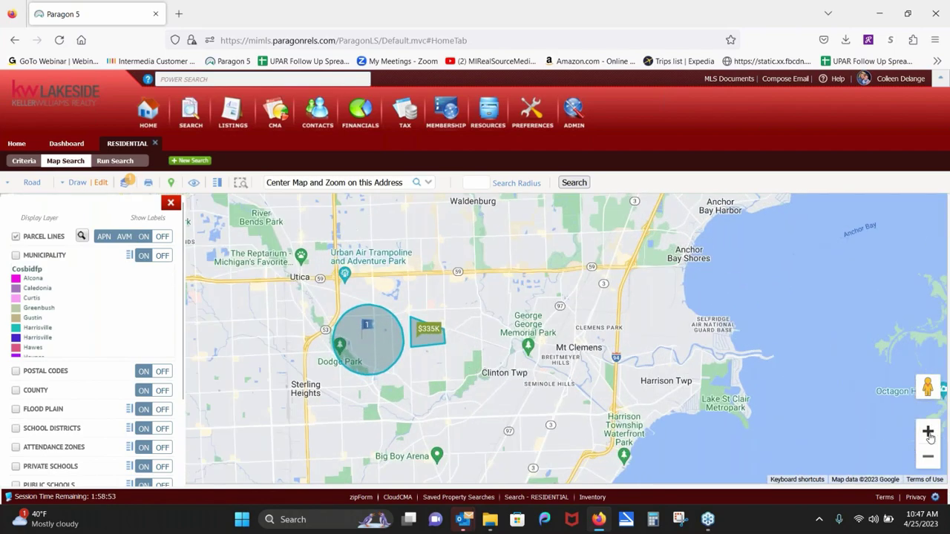
pyautogui.click(928, 434)
pyautogui.click(928, 434)
pyautogui.click(929, 434)
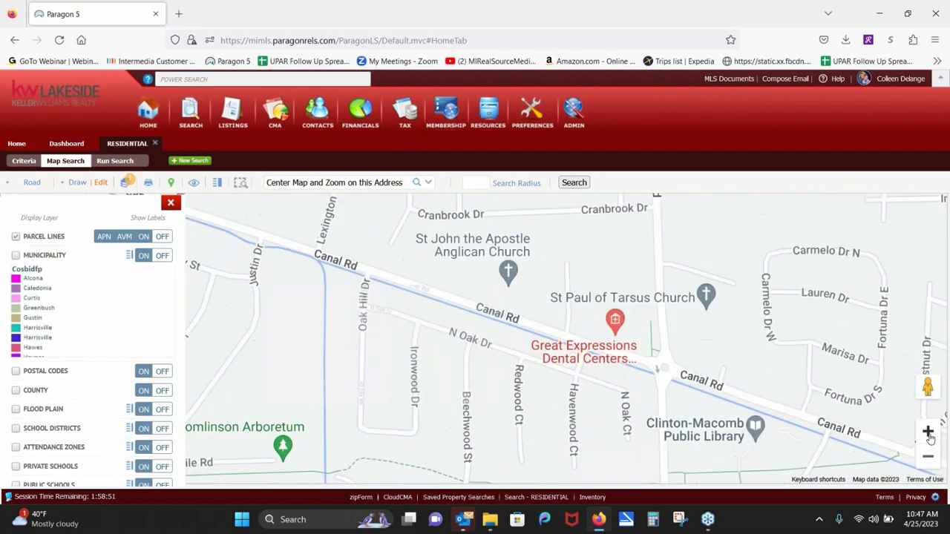
pyautogui.click(929, 436)
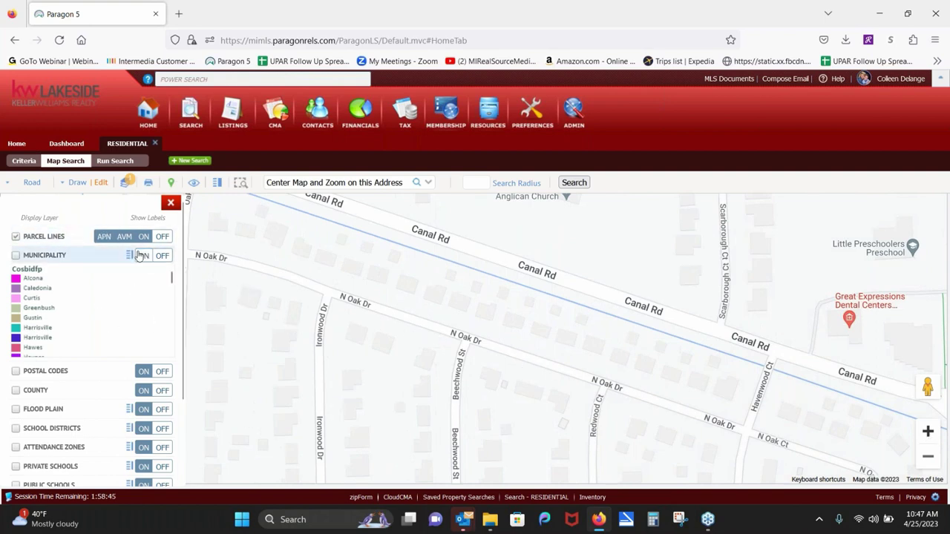
# Step: Toggle parcel line labels, zoom in once more, then hide the parcel lines
pyautogui.click(143, 237)
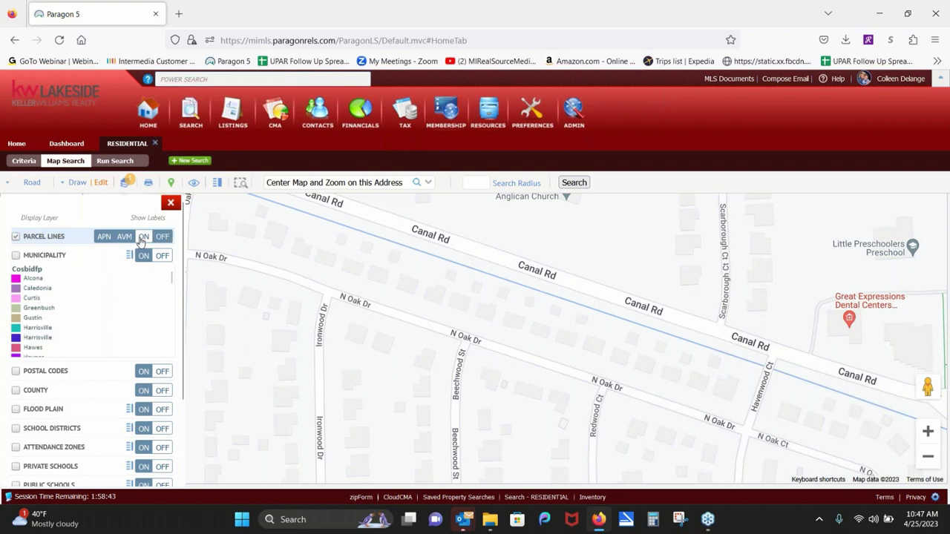
pyautogui.click(927, 431)
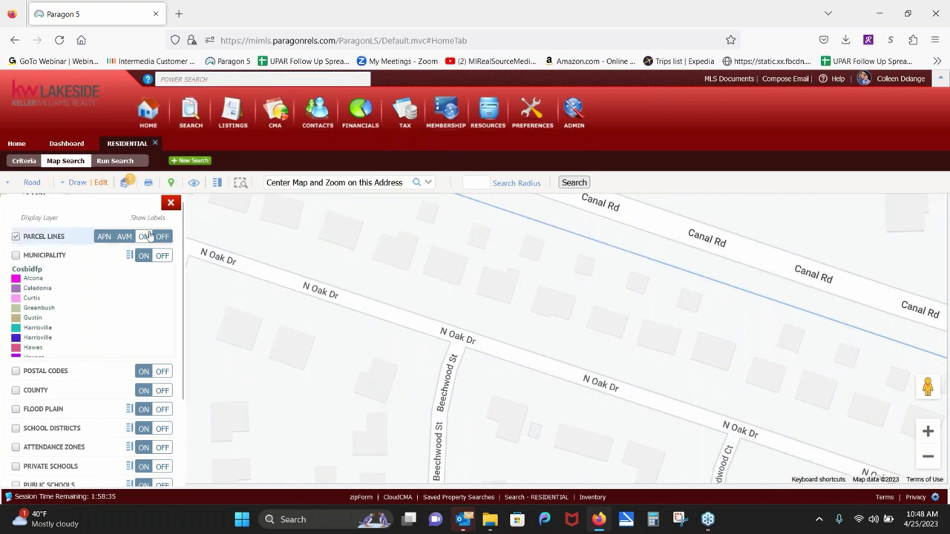
pyautogui.click(149, 236)
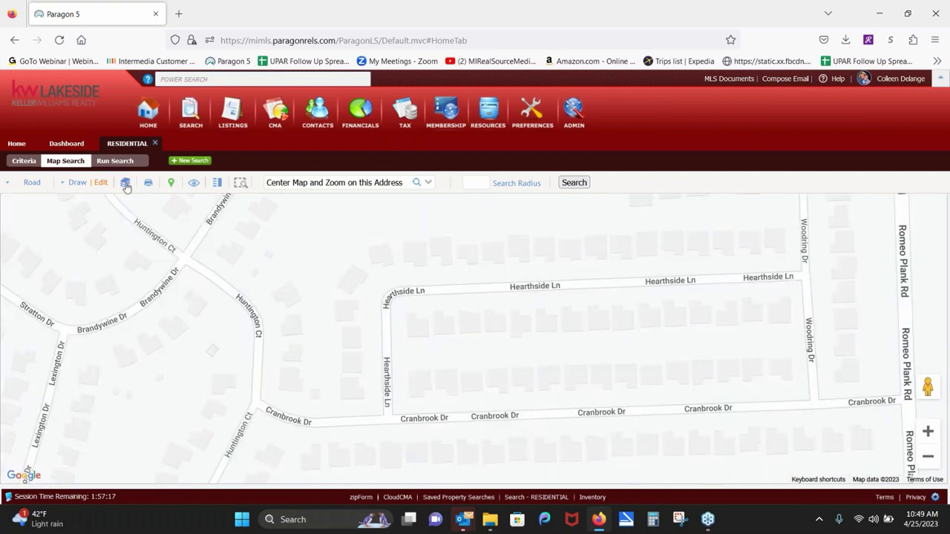
pyautogui.click(125, 183)
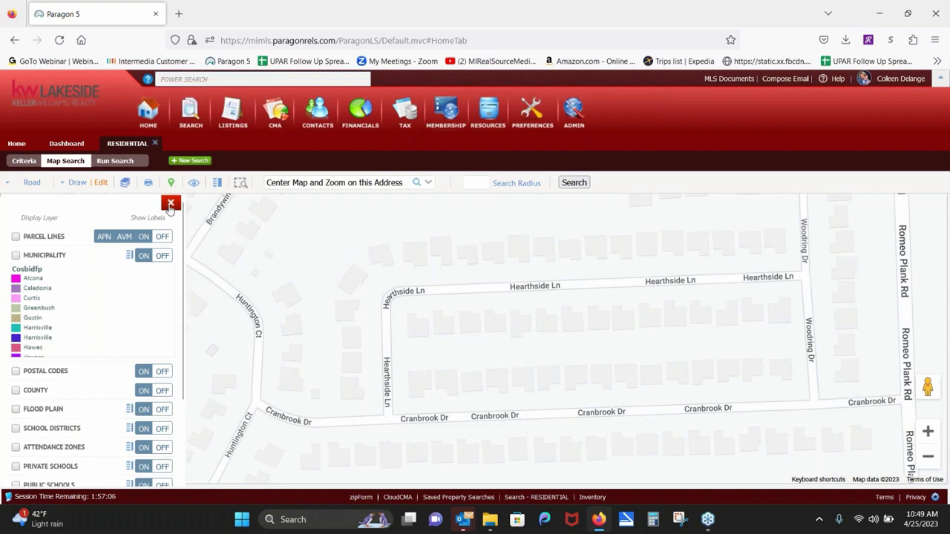
pyautogui.click(170, 204)
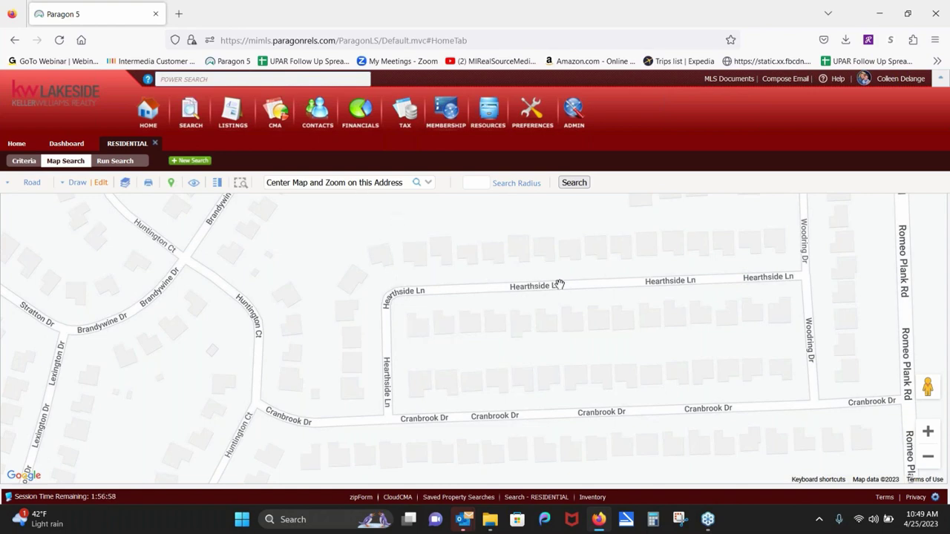
pyautogui.scroll(-4, 558, 285)
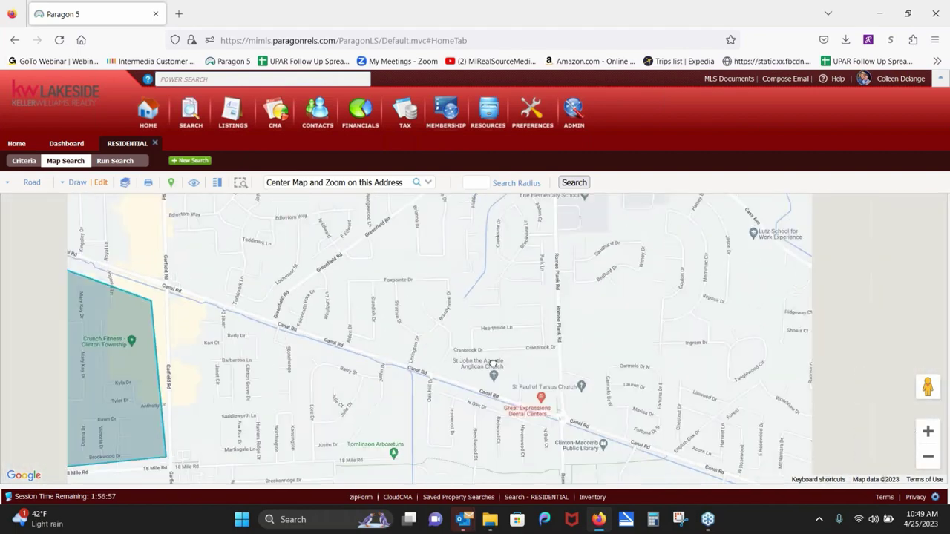
pyautogui.scroll(-2, 492, 364)
pyautogui.moveTo(524, 328); pyautogui.dragTo(706, 297)
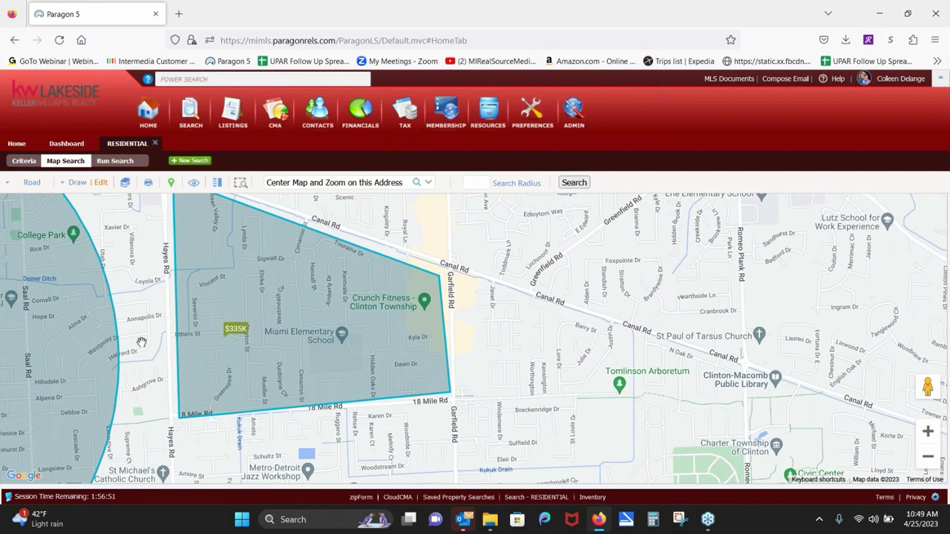
pyautogui.moveTo(141, 341); pyautogui.dragTo(484, 337)
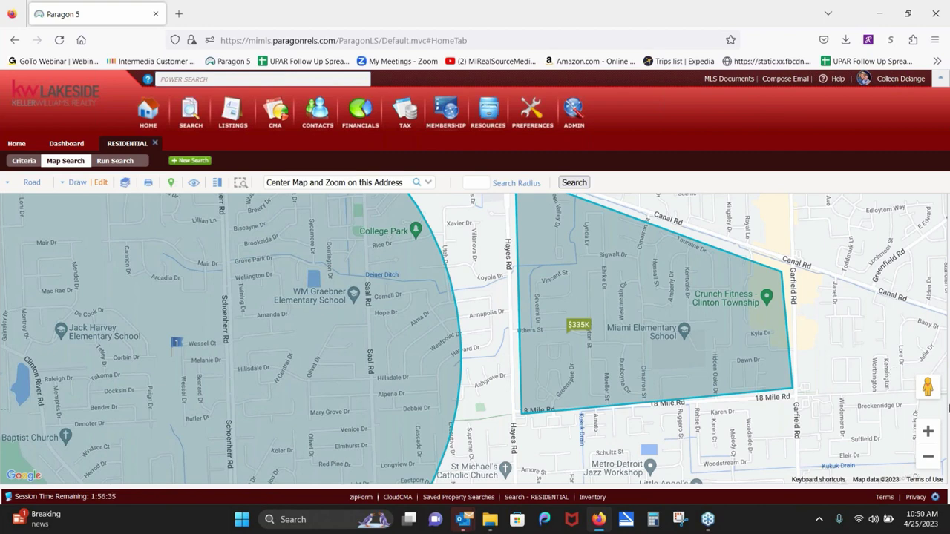
pyautogui.moveTo(925, 389); pyautogui.dragTo(181, 379)
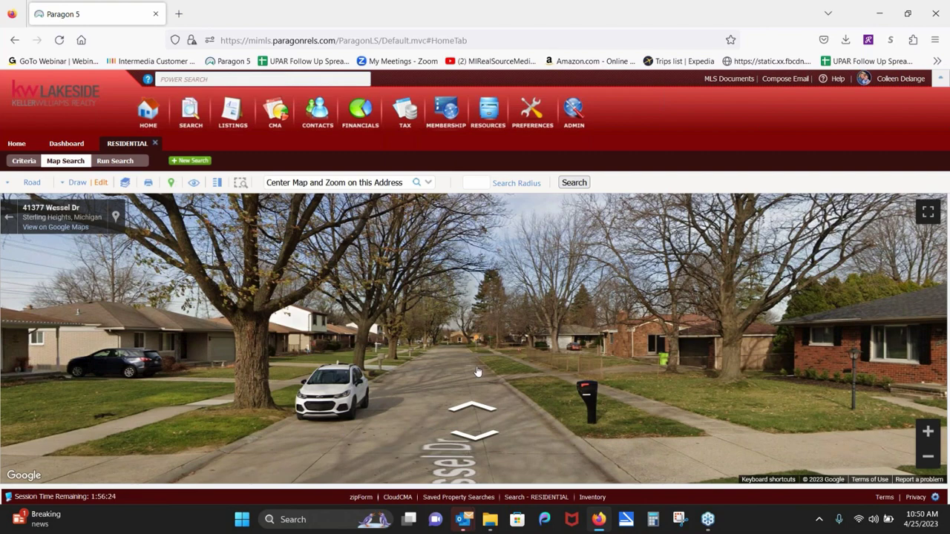
pyautogui.click(449, 359)
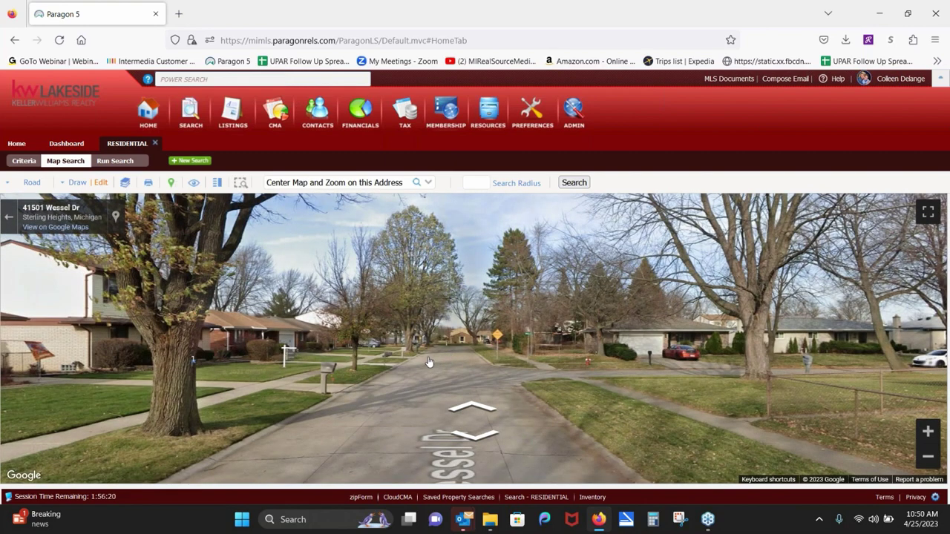
pyautogui.click(427, 362)
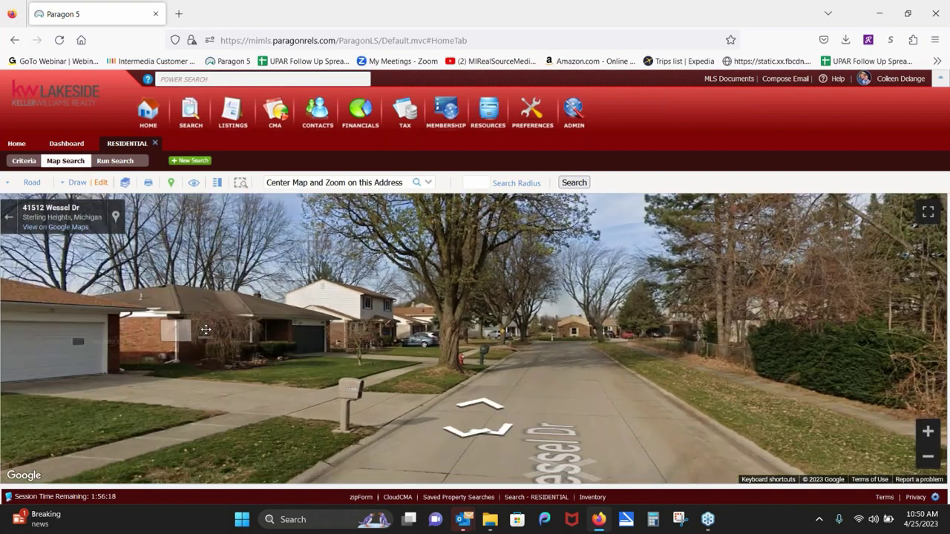
pyautogui.moveTo(206, 329); pyautogui.dragTo(463, 391)
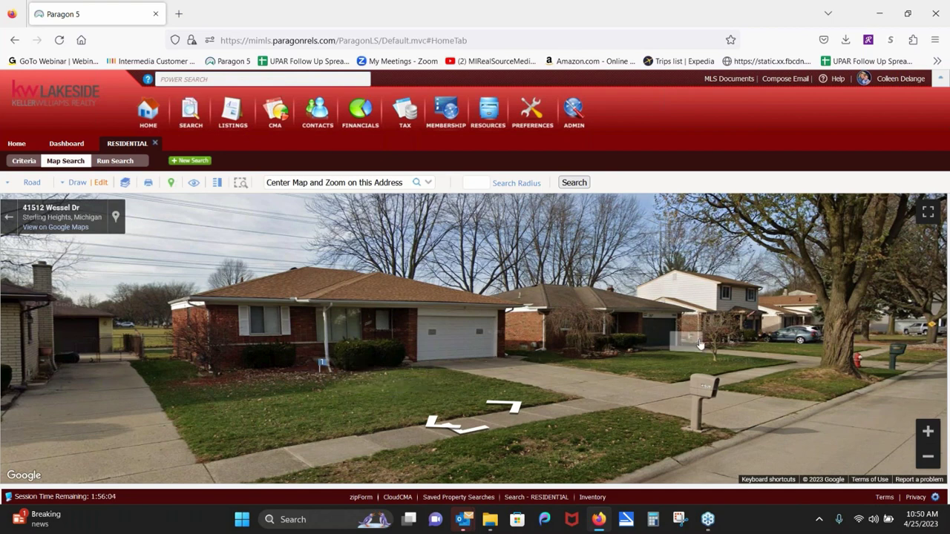
pyautogui.moveTo(788, 359); pyautogui.dragTo(416, 355)
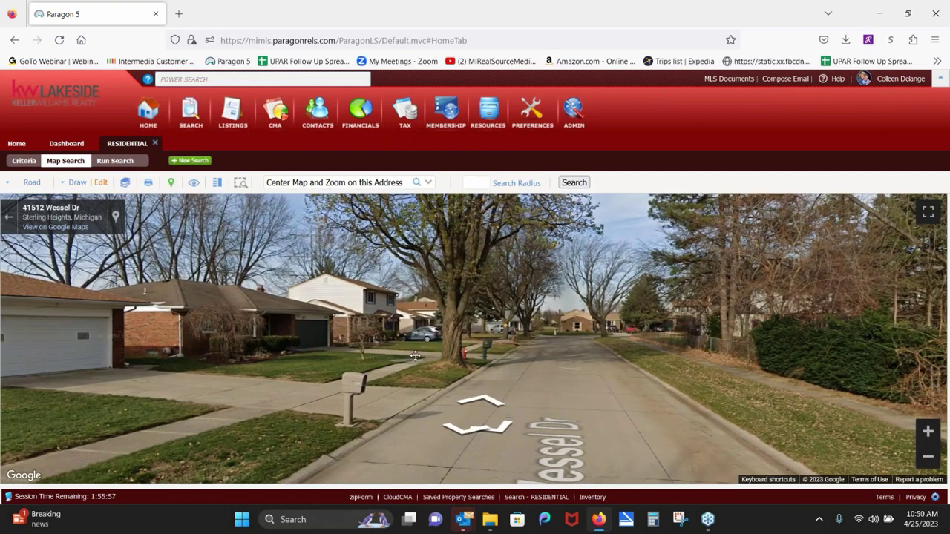
pyautogui.click(610, 357)
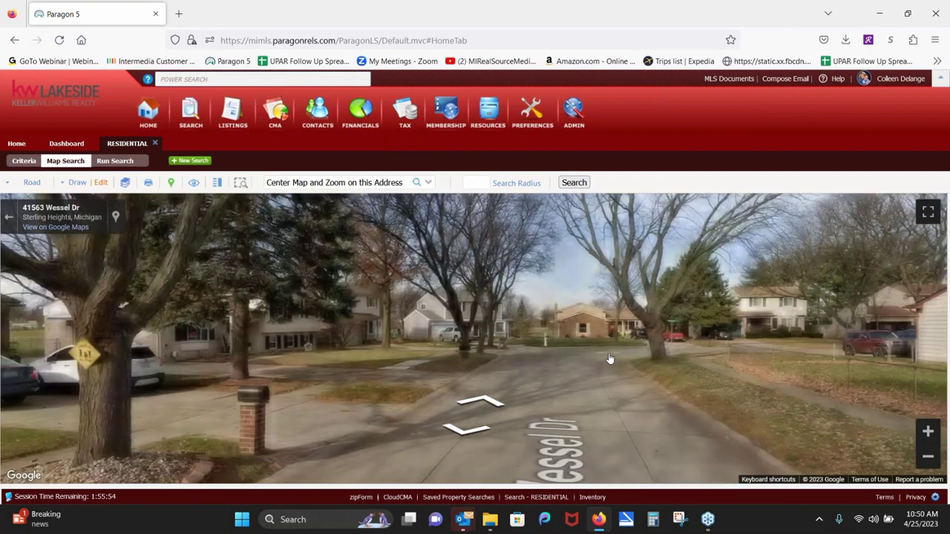
pyautogui.moveTo(609, 359); pyautogui.dragTo(498, 347)
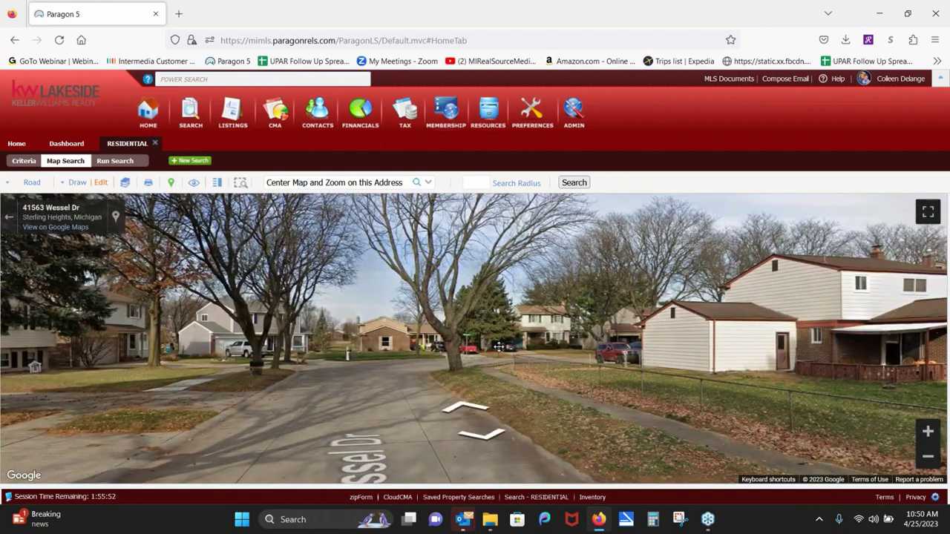
pyautogui.click(507, 326)
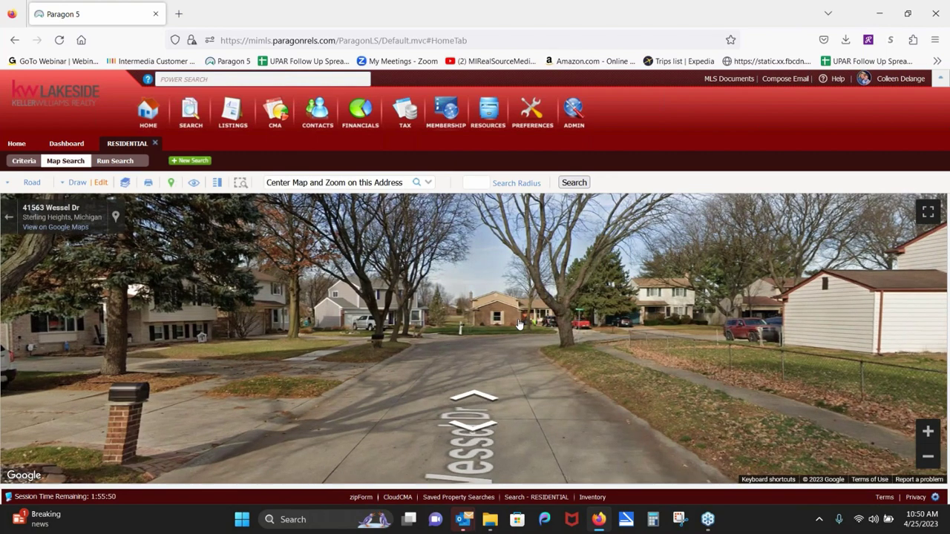
pyautogui.click(519, 324)
pyautogui.click(328, 182)
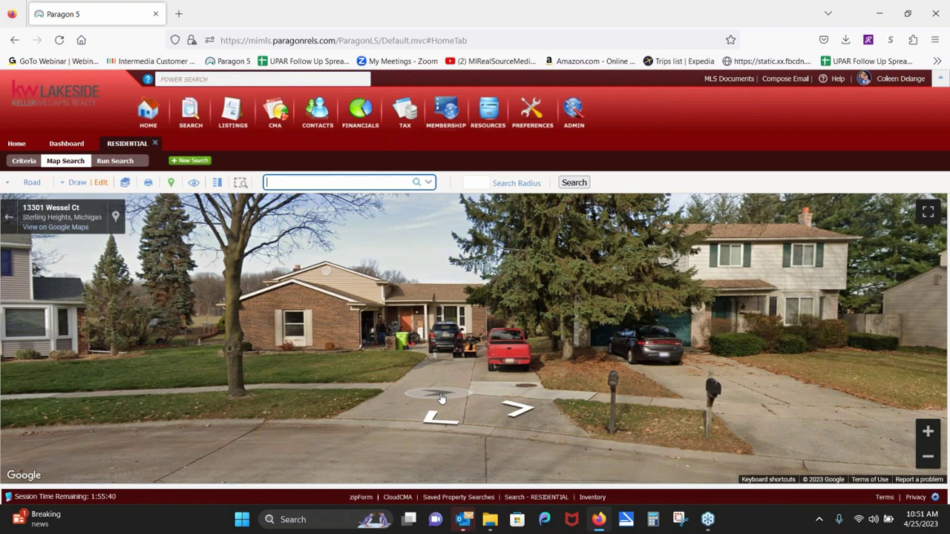
pyautogui.moveTo(861, 312); pyautogui.dragTo(236, 275)
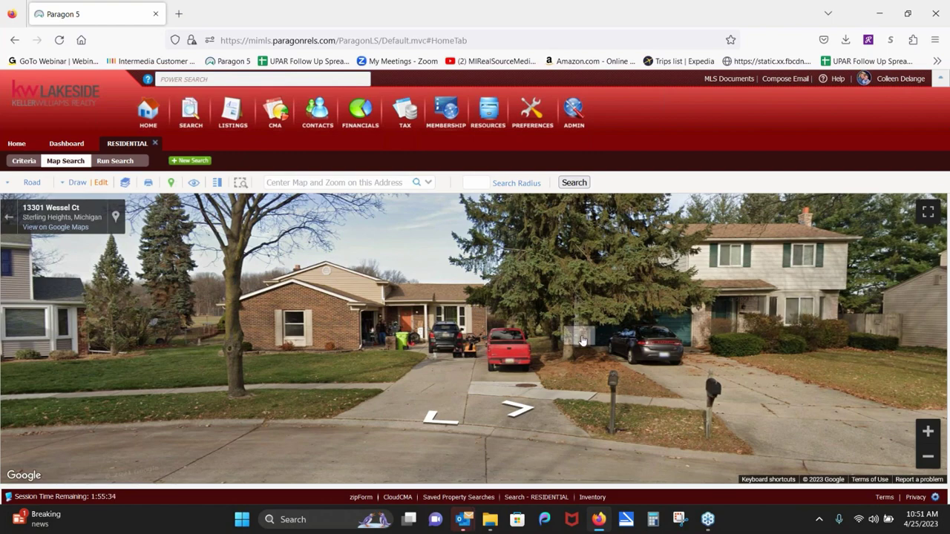
pyautogui.moveTo(191, 365)
pyautogui.mouseDown()
pyautogui.moveTo(396, 382)
pyautogui.moveTo(750, 341)
pyautogui.moveTo(798, 326)
pyautogui.moveTo(916, 252)
pyautogui.mouseUp()
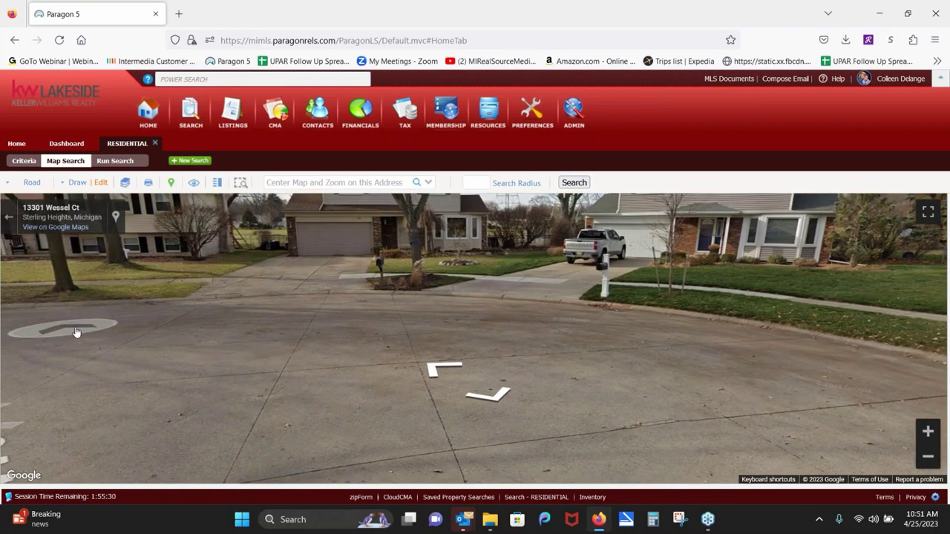
pyautogui.click(74, 331)
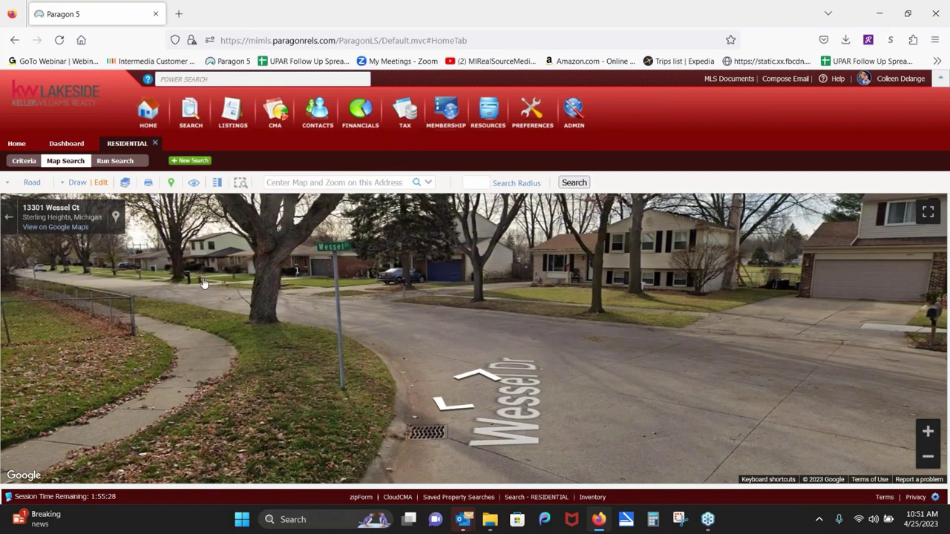
pyautogui.click(204, 282)
pyautogui.moveTo(136, 275); pyautogui.dragTo(427, 229)
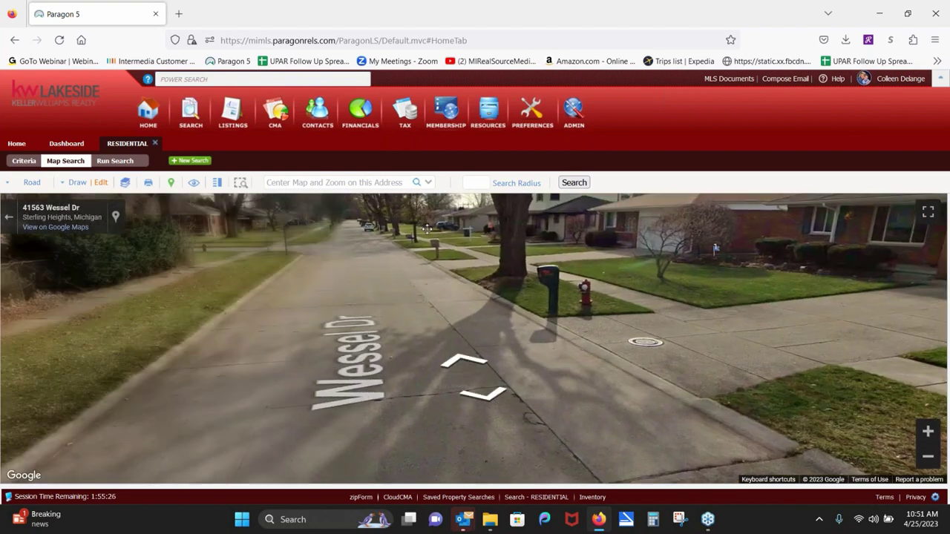
pyautogui.click(372, 225)
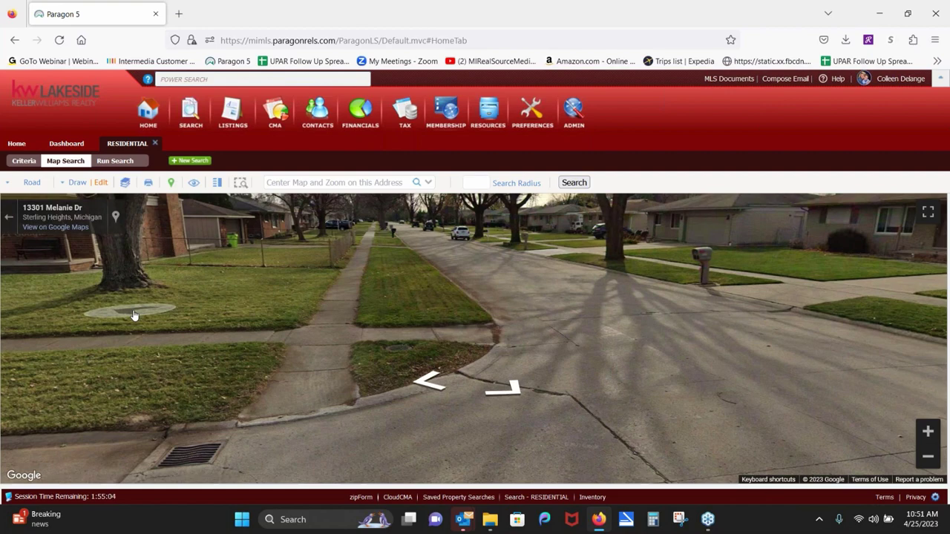
pyautogui.click(9, 216)
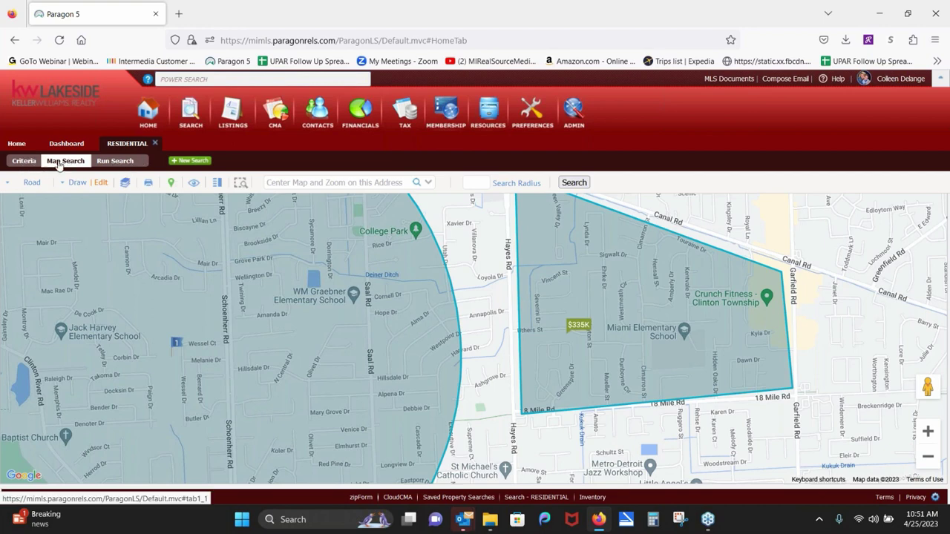
pyautogui.click(24, 161)
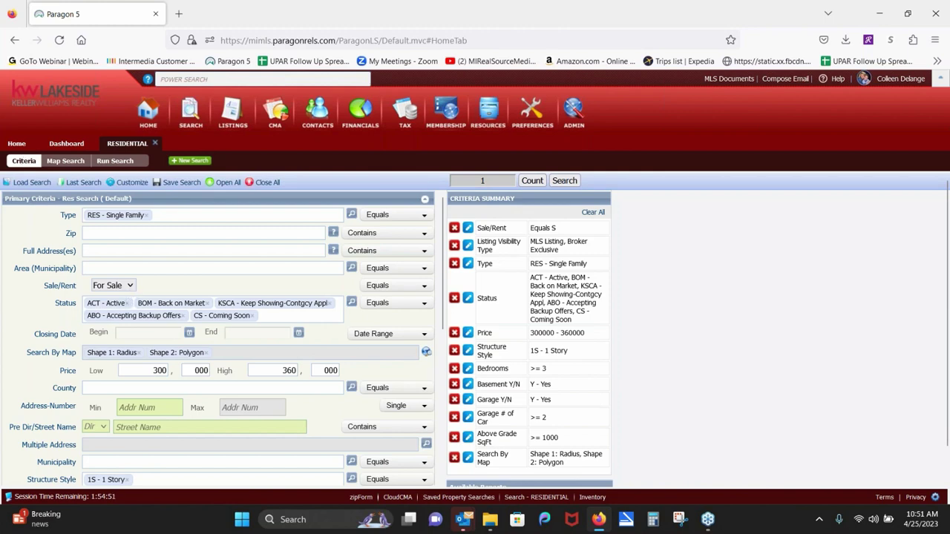
pyautogui.click(67, 161)
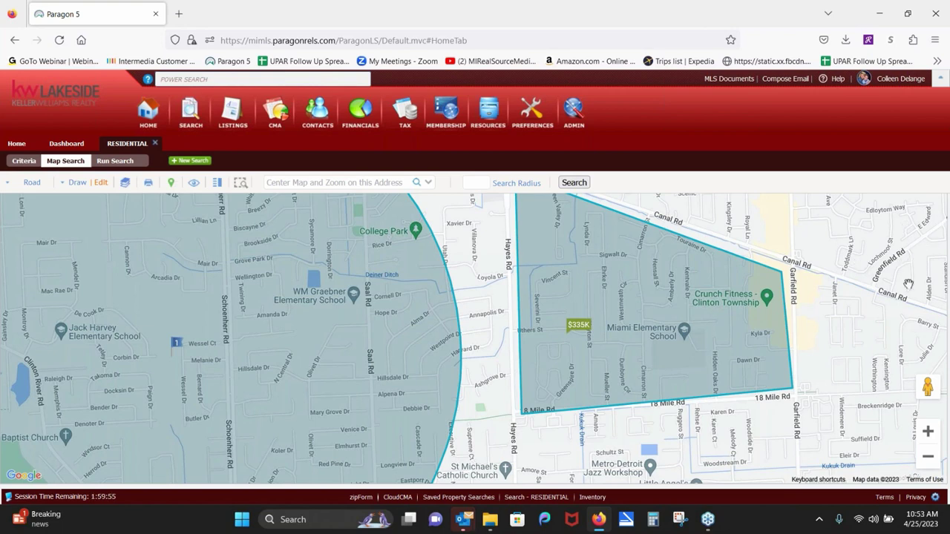
# Step: Zoom out, pan north to 21 Mile Rd and west past Utica, then return to the criteria form
pyautogui.click(927, 458)
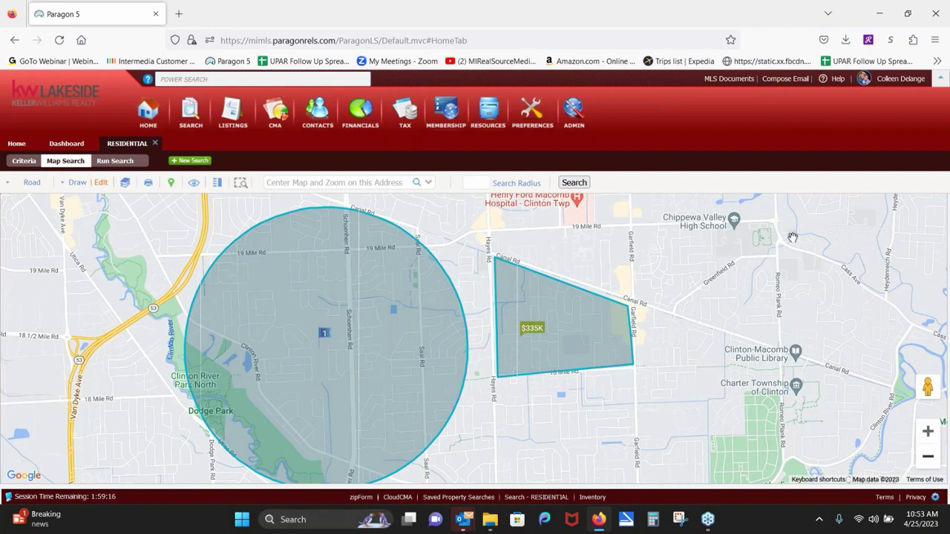
pyautogui.moveTo(733, 278); pyautogui.dragTo(535, 422)
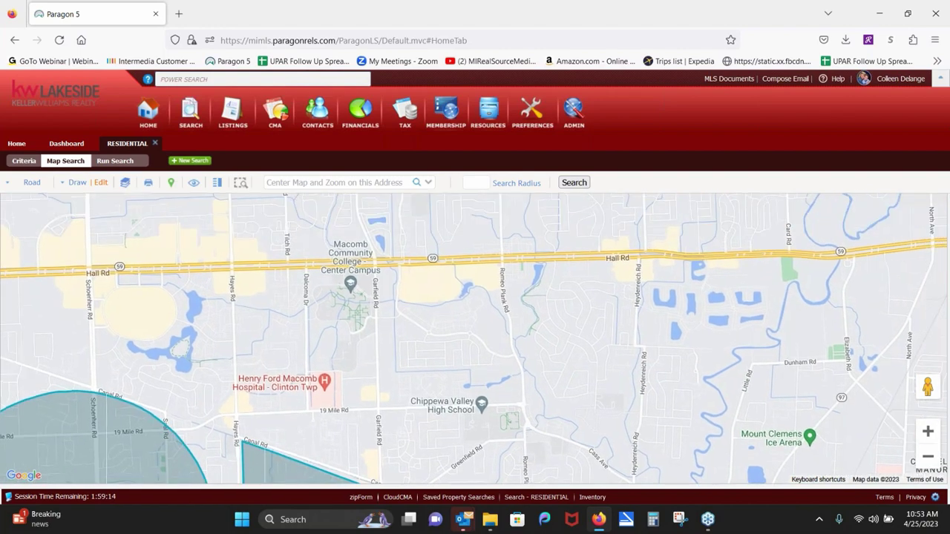
pyautogui.moveTo(703, 241); pyautogui.dragTo(617, 390)
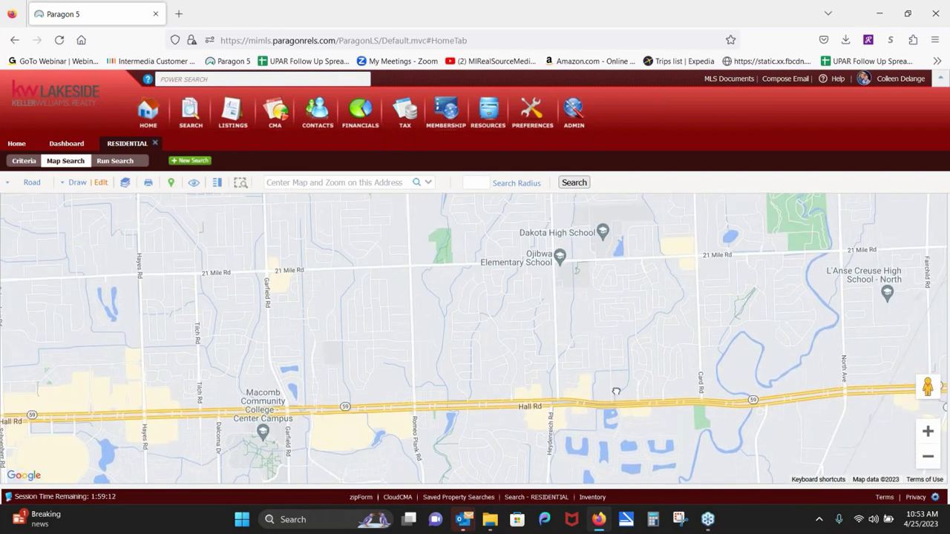
pyautogui.moveTo(196, 261); pyautogui.dragTo(731, 299)
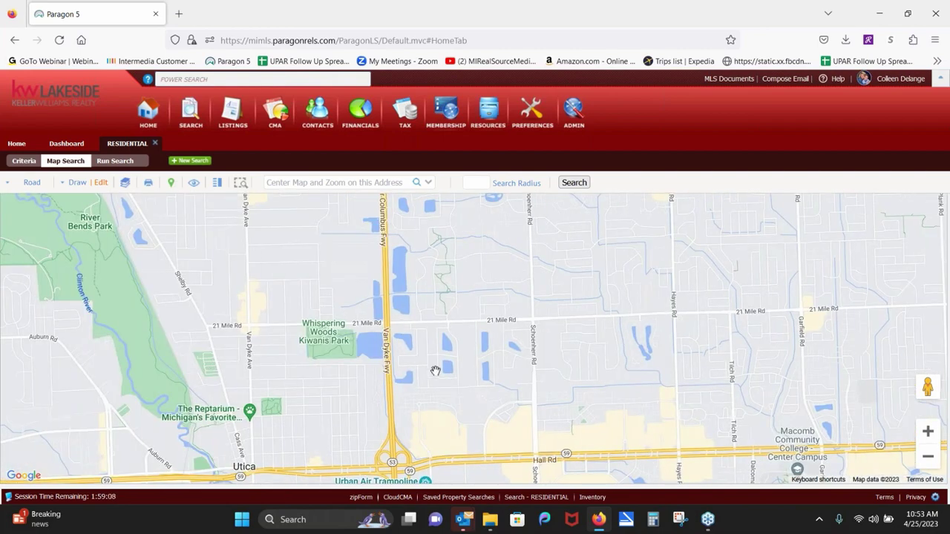
pyautogui.moveTo(180, 302); pyautogui.dragTo(471, 305)
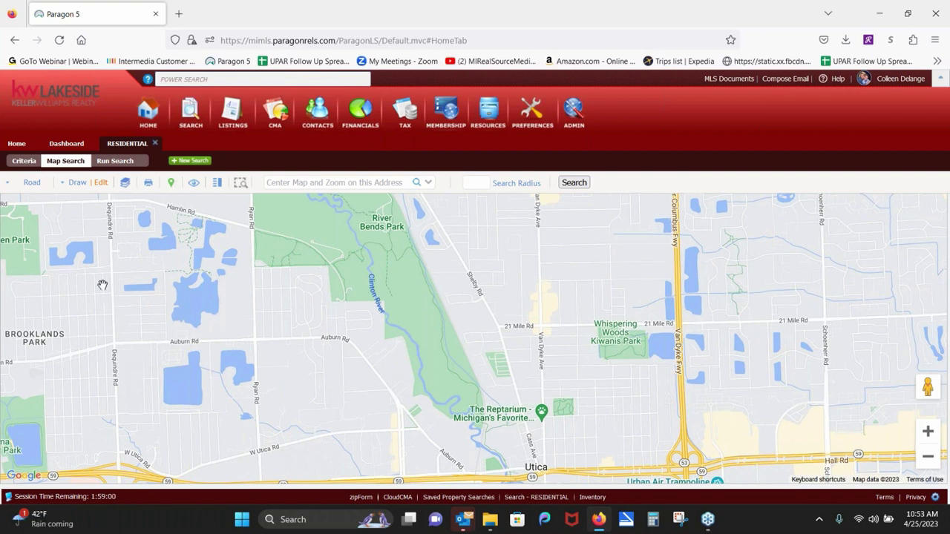
pyautogui.click(22, 162)
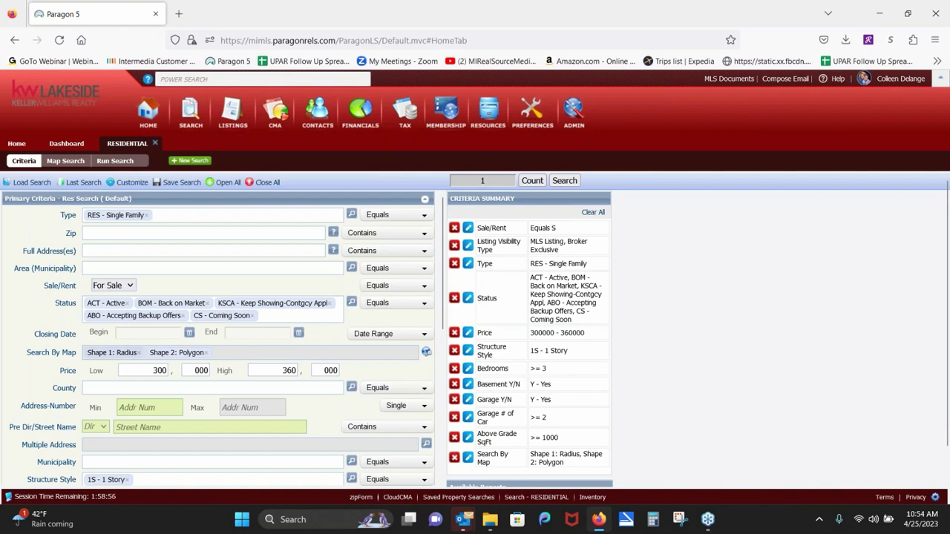
# Step: Replace the Polygon and Radius map shapes with Area 50012 - Sterling Heights
pyautogui.click(208, 354)
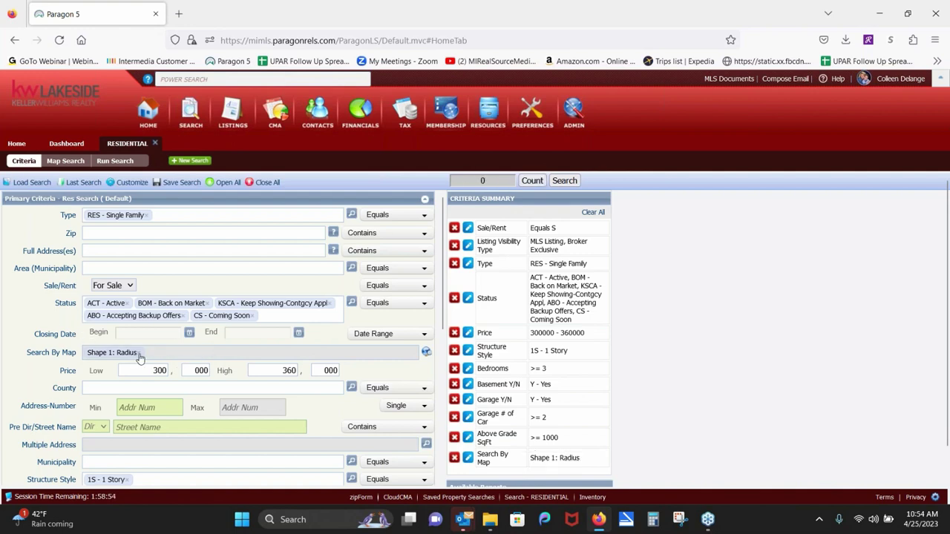
pyautogui.click(140, 355)
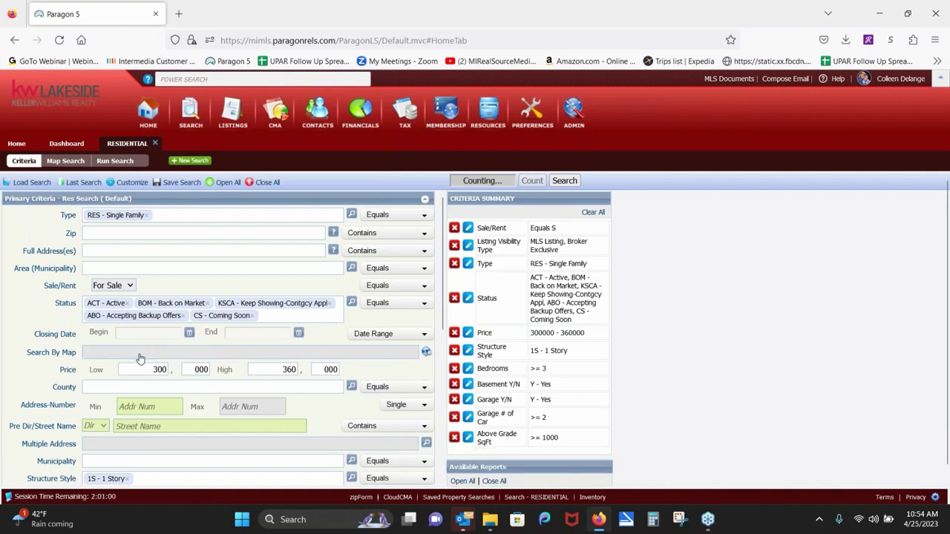
pyautogui.click(115, 267)
pyautogui.write('str')
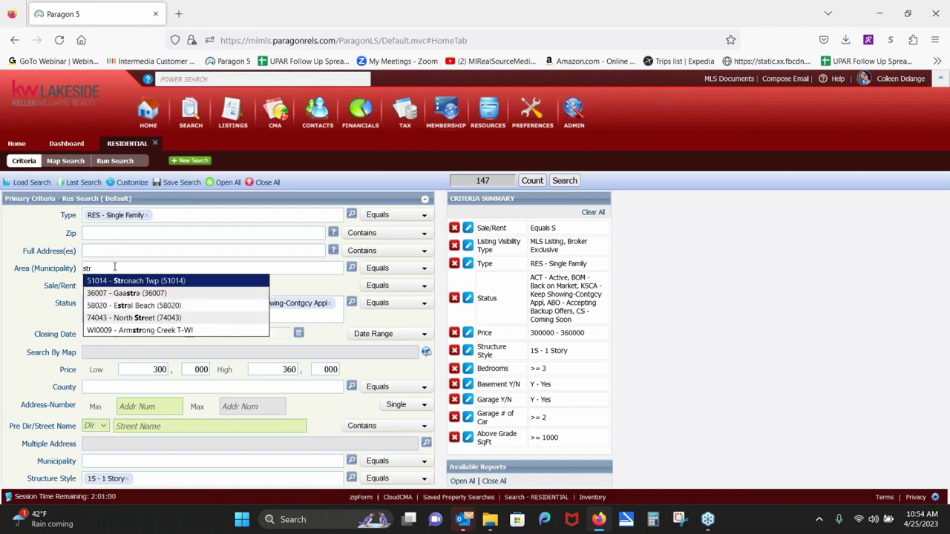
pyautogui.press('BackSpace')
pyautogui.write('e')
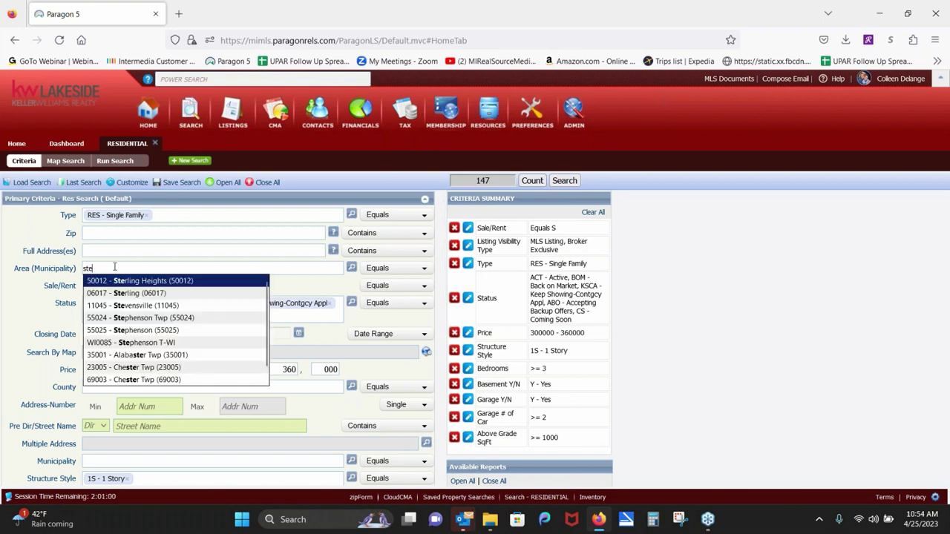
pyautogui.click(119, 285)
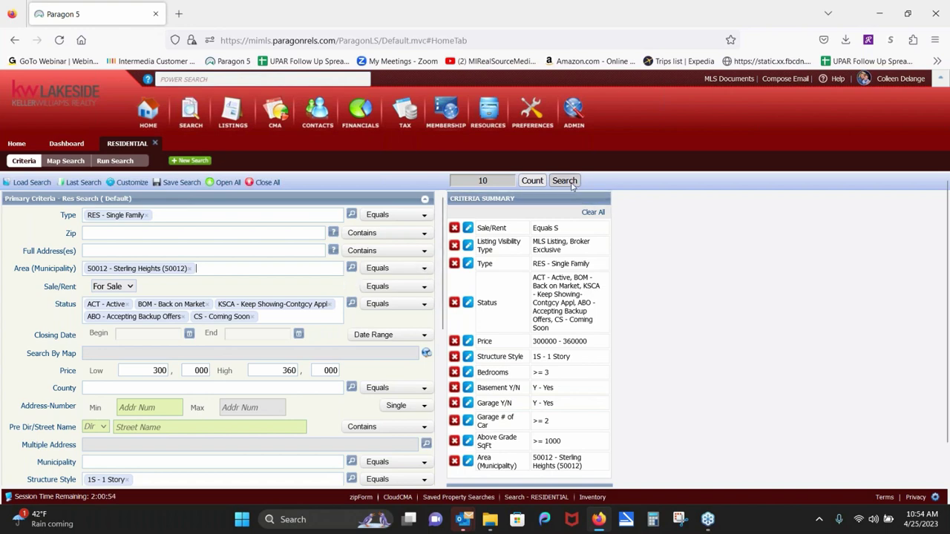
# Step: Run the search, select all 10 Sterling Heights results, and bring up the Share options
pyautogui.click(564, 181)
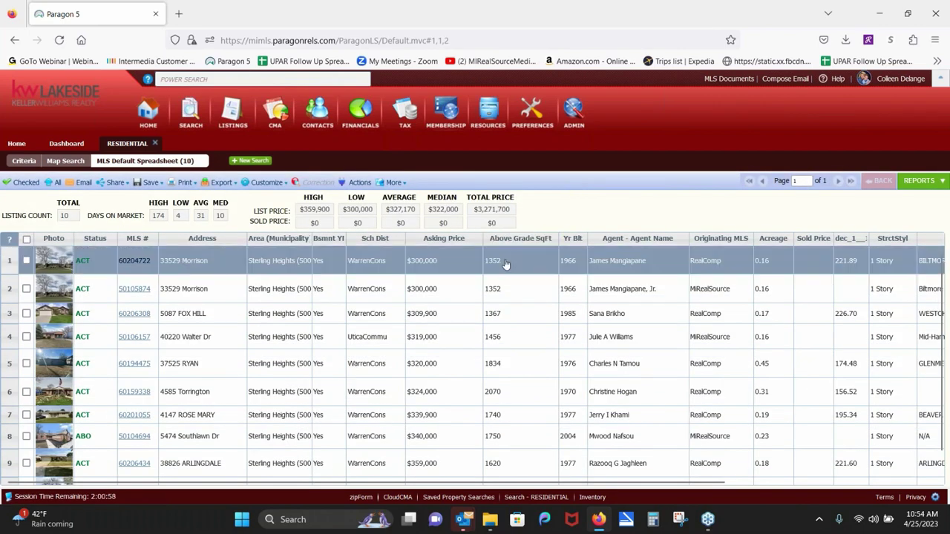
pyautogui.click(26, 240)
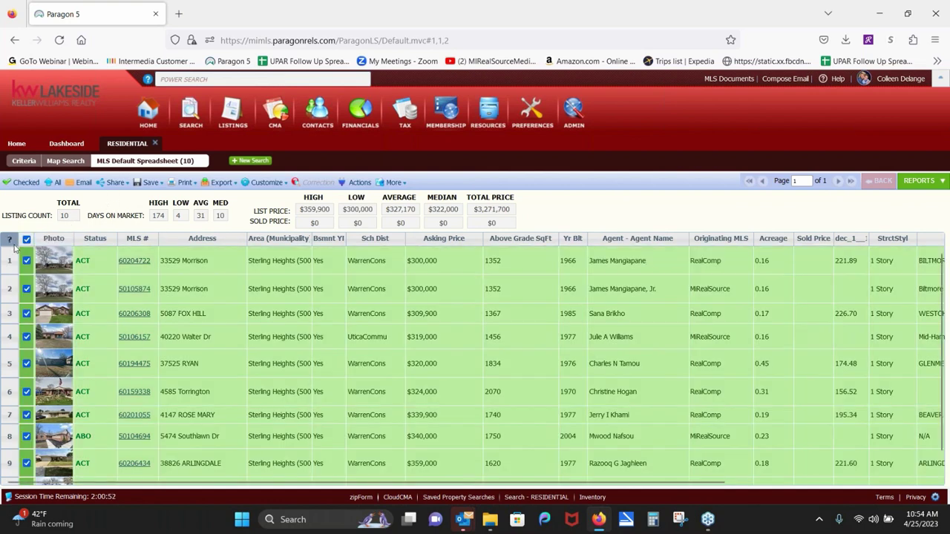
pyautogui.click(115, 182)
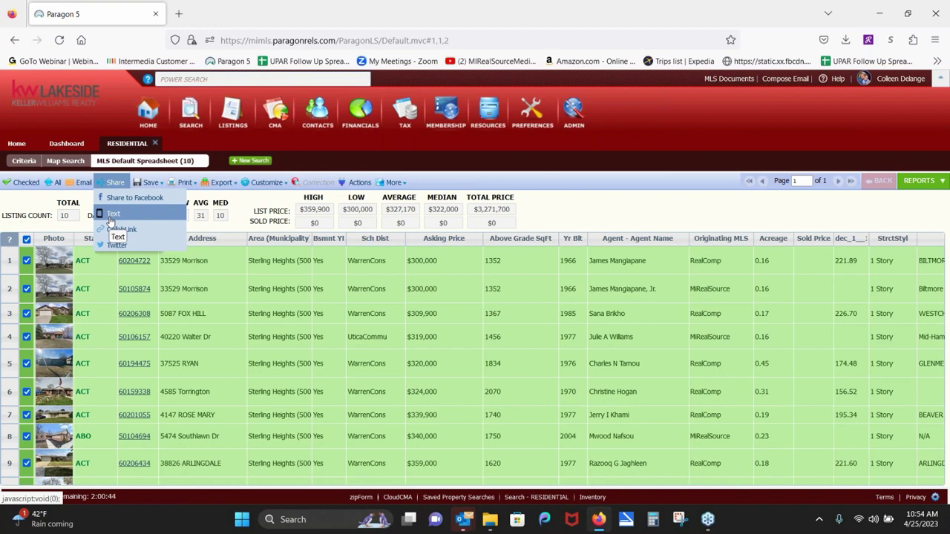
# Step: Check only rows 1, 2, 4, 6 and 8 (Morrison ×2, Walter, Torrington, Southlawn) and show just those
pyautogui.click(26, 240)
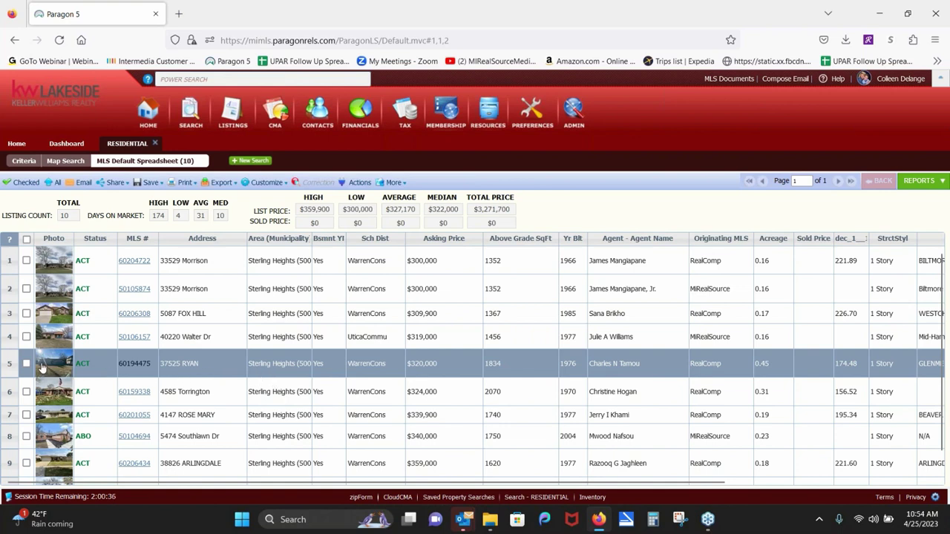
pyautogui.click(26, 260)
pyautogui.click(26, 288)
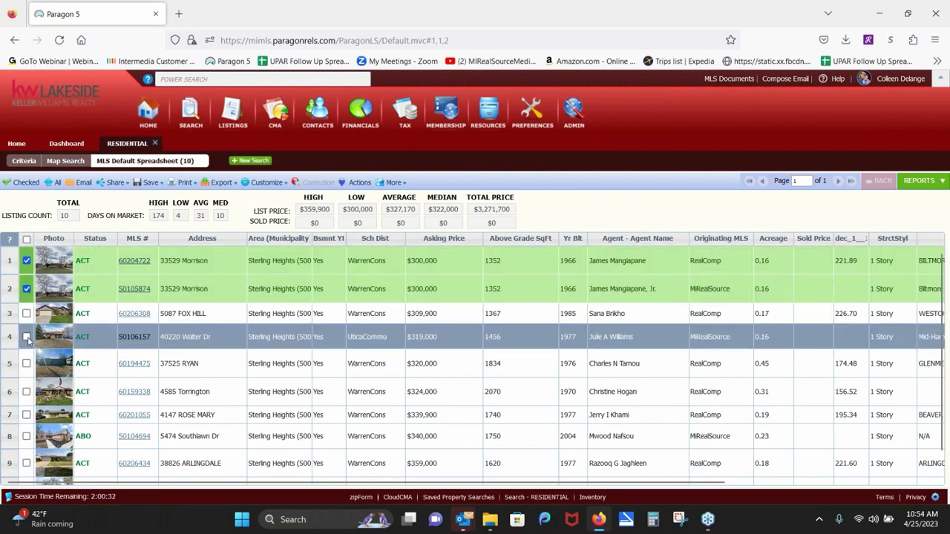
pyautogui.click(26, 336)
pyautogui.click(26, 392)
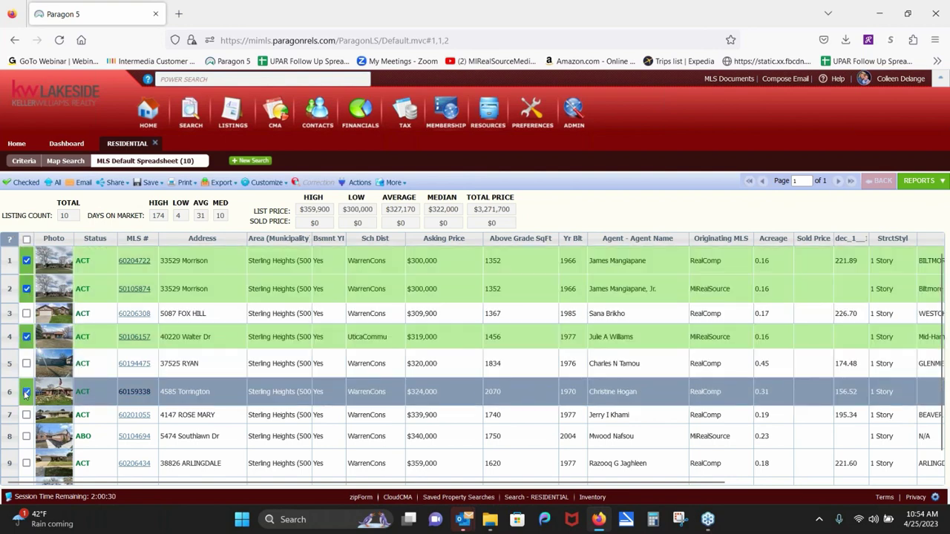
pyautogui.click(26, 436)
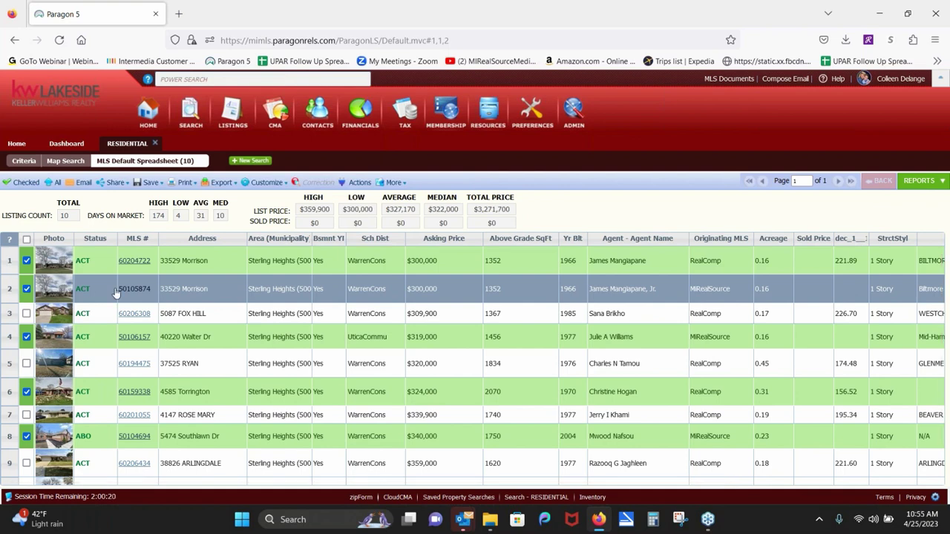
pyautogui.click(26, 181)
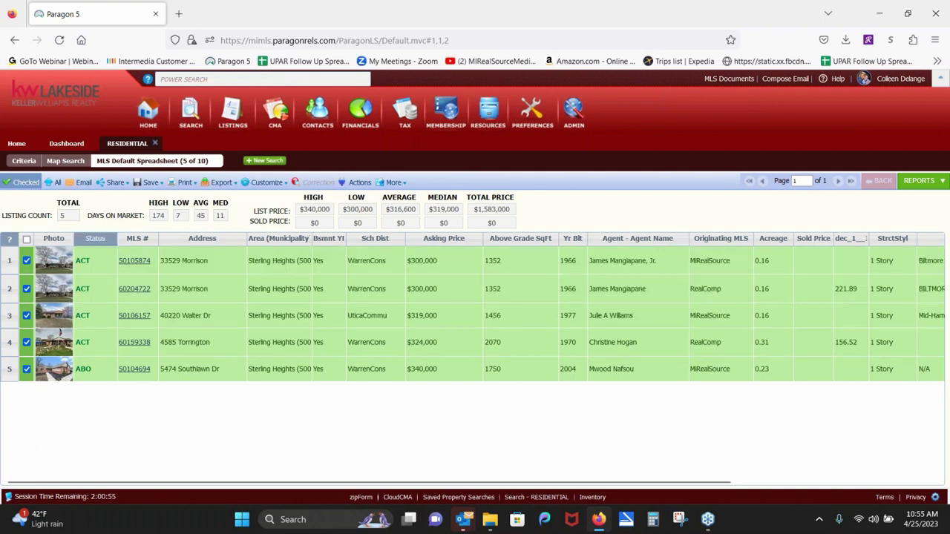
pyautogui.click(109, 186)
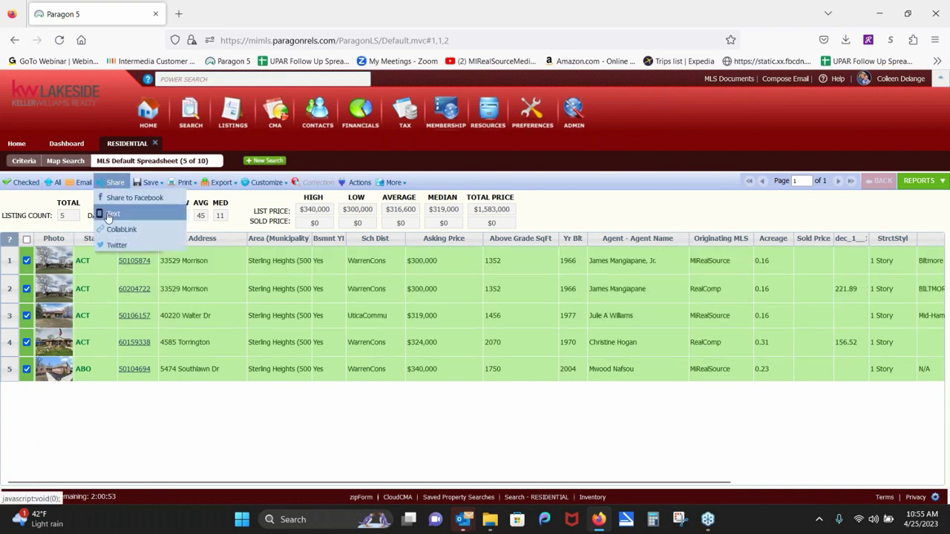
pyautogui.click(110, 214)
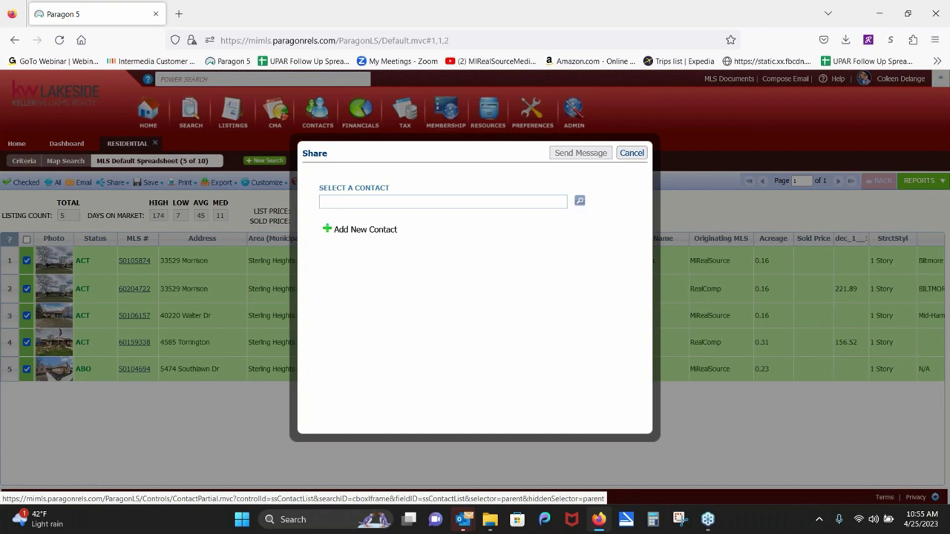
pyautogui.click(353, 235)
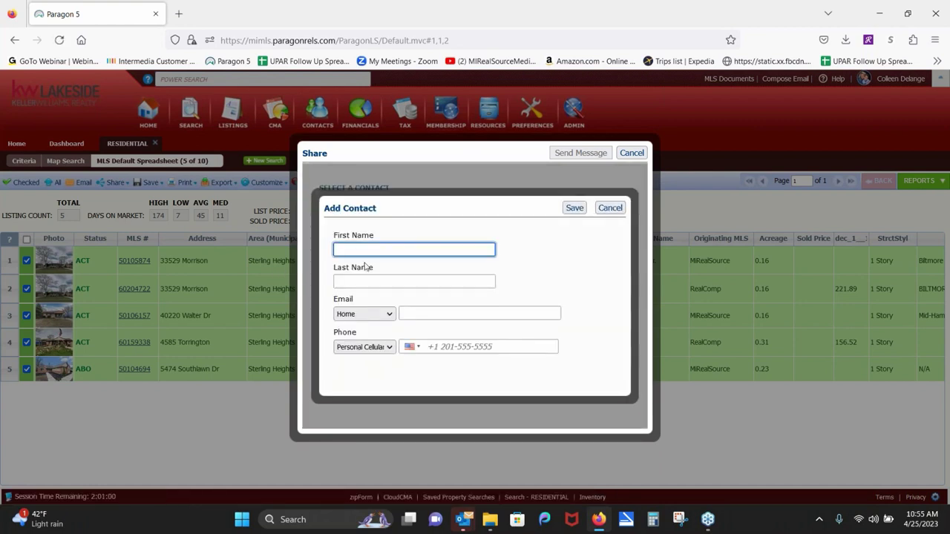
pyautogui.click(364, 280)
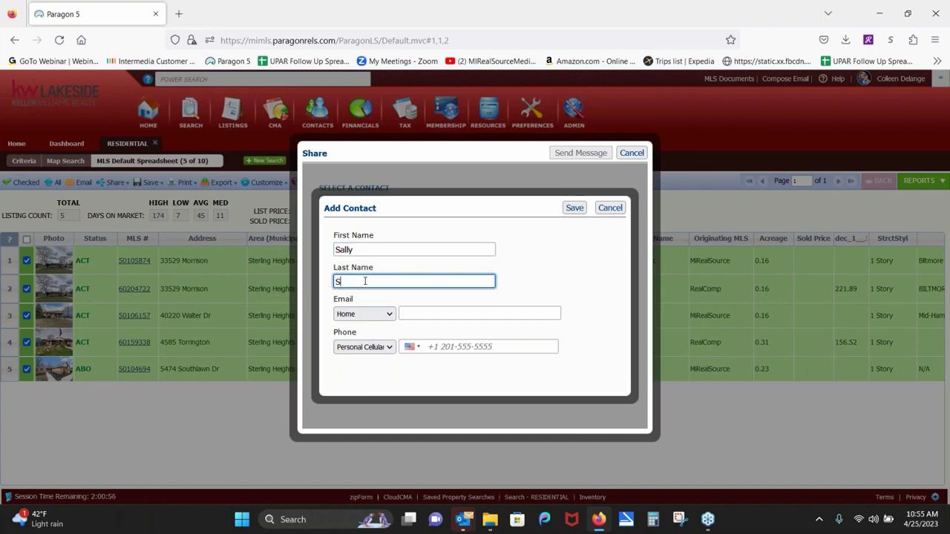
pyautogui.click(438, 347)
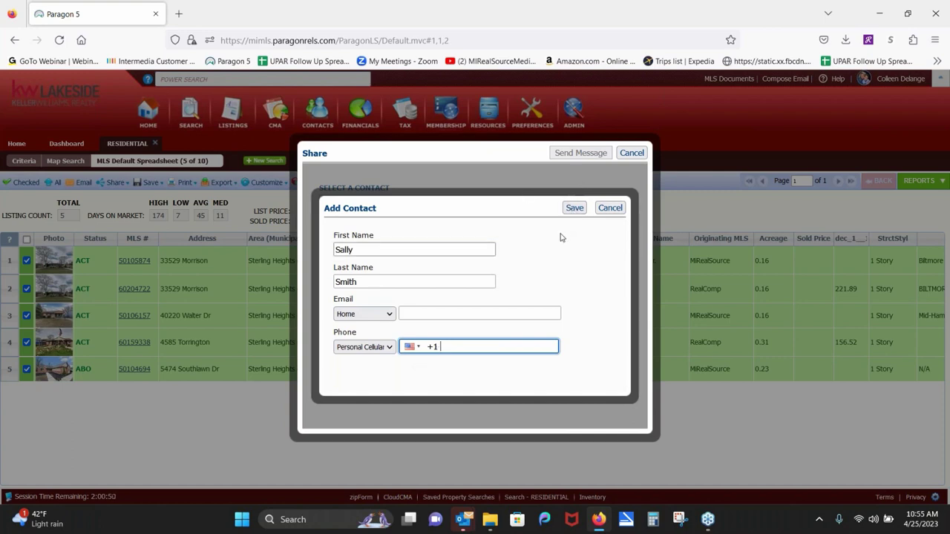
pyautogui.click(610, 208)
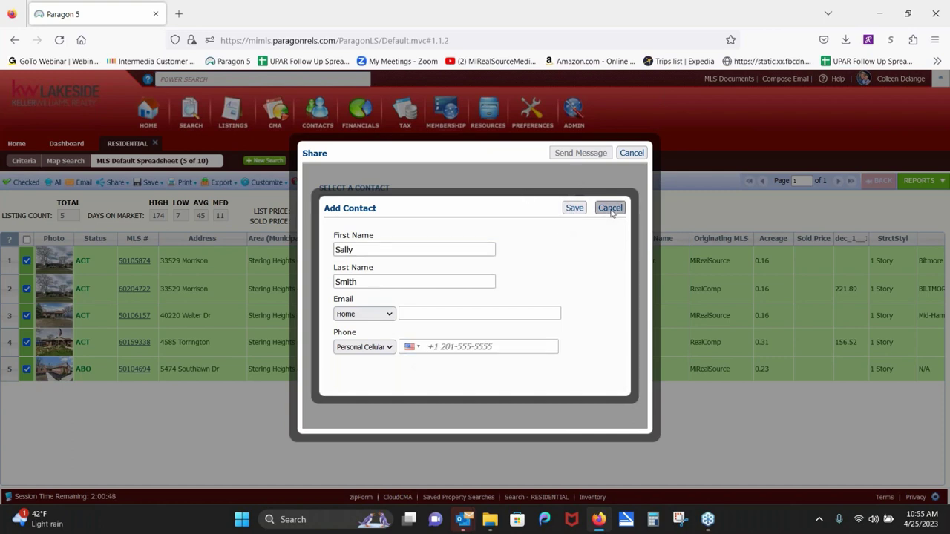
pyautogui.click(632, 153)
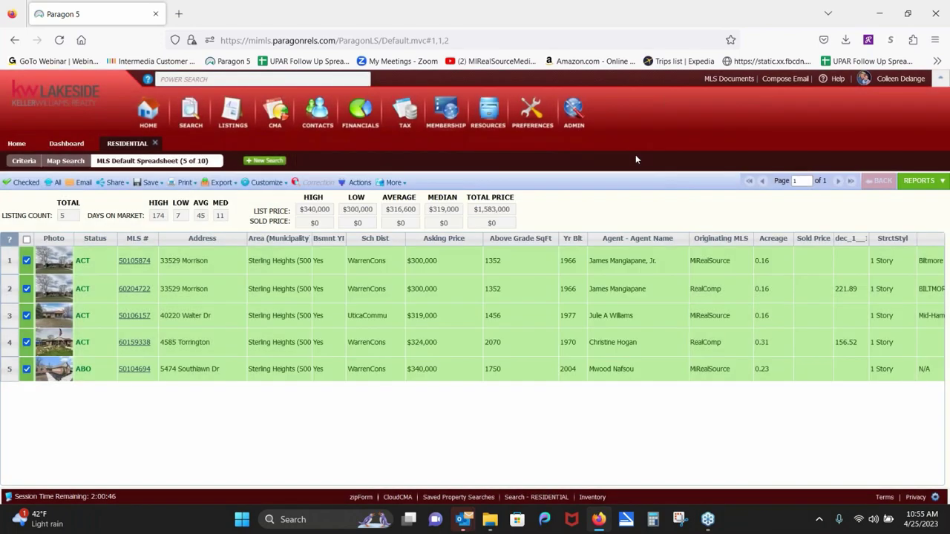
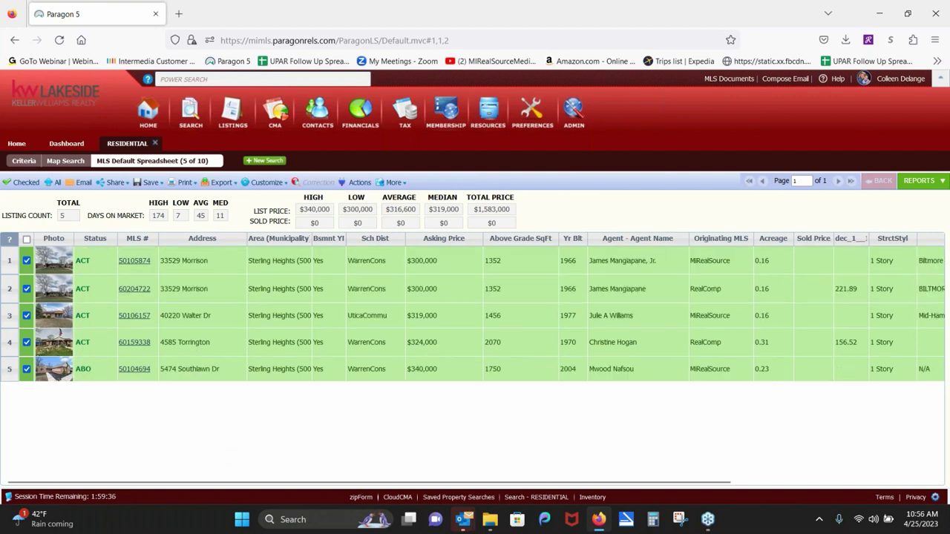
# Step: Save the five checked listings as a new search named with the client's first name plus 'Buyer Search'
pyautogui.click(151, 183)
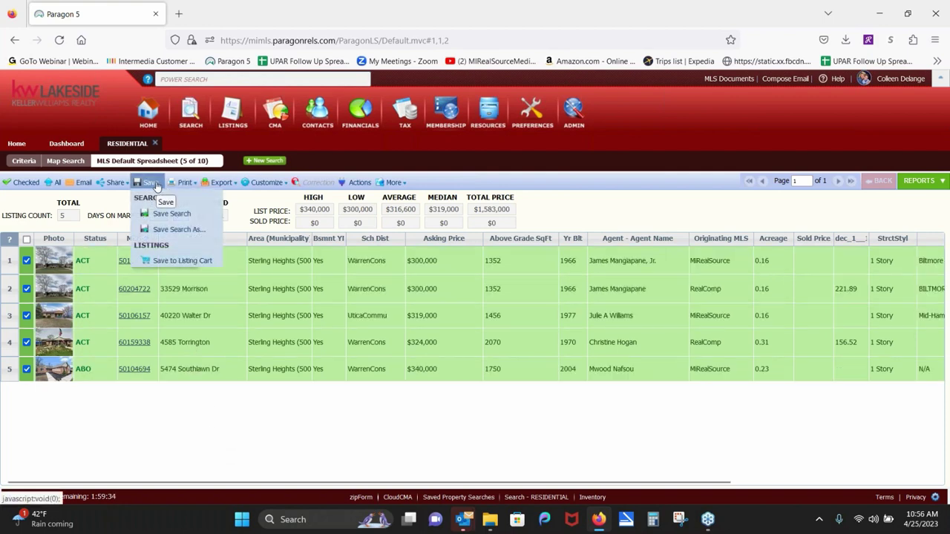
pyautogui.click(158, 236)
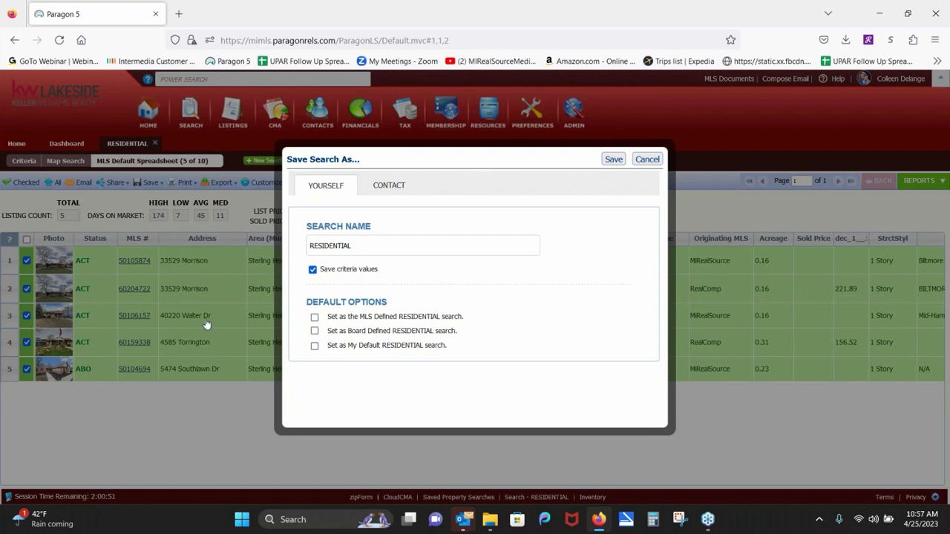
pyautogui.doubleClick(419, 244)
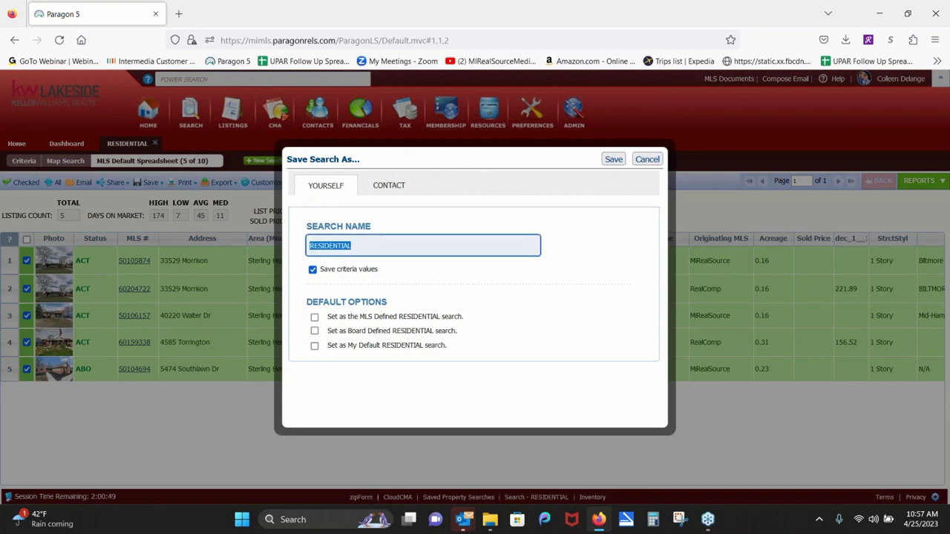
pyautogui.write('Franca Buyer Search')
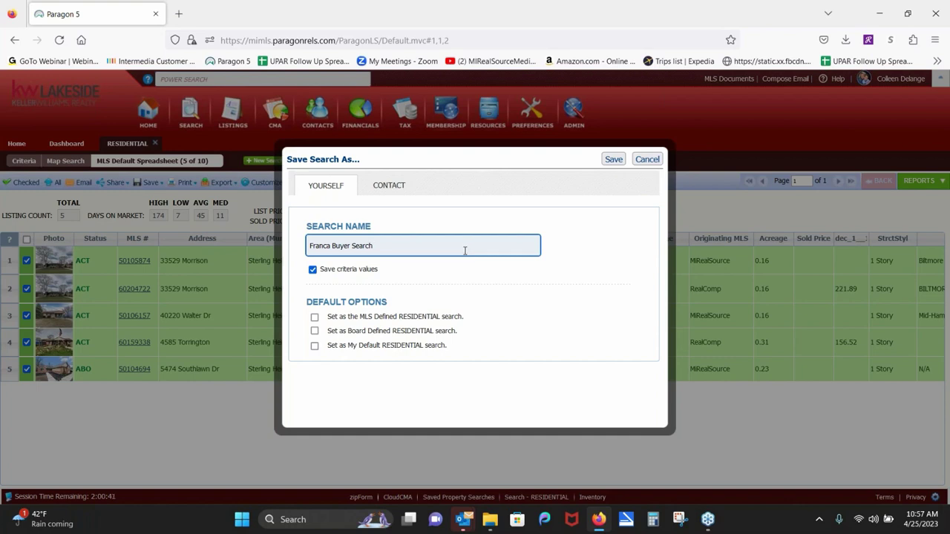
# Step: Add and save a new contact with the client's first name, last name and e-mail address
pyautogui.click(398, 188)
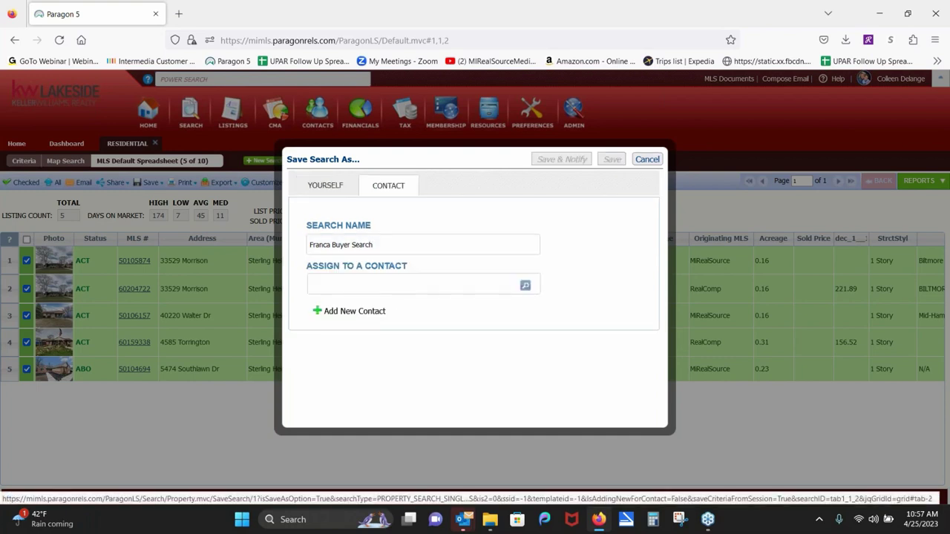
pyautogui.click(373, 319)
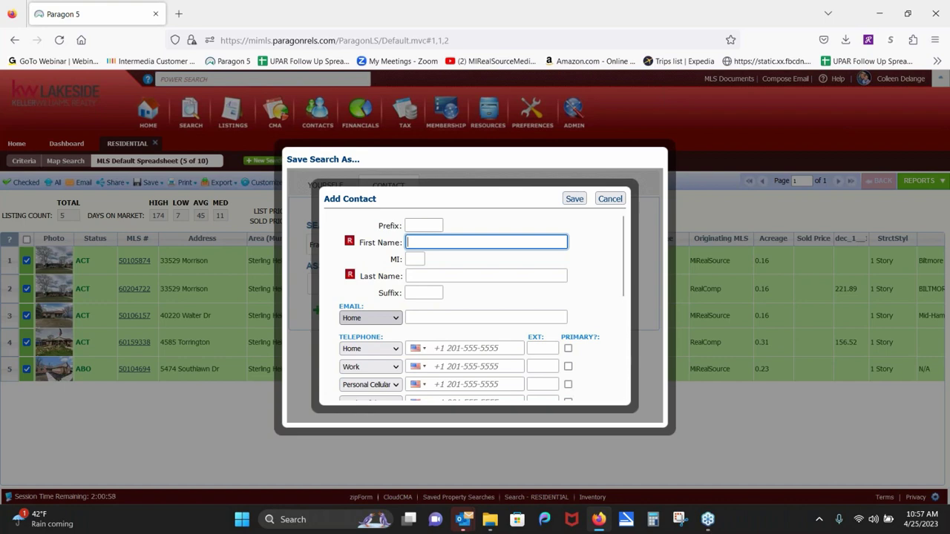
pyautogui.click(443, 276)
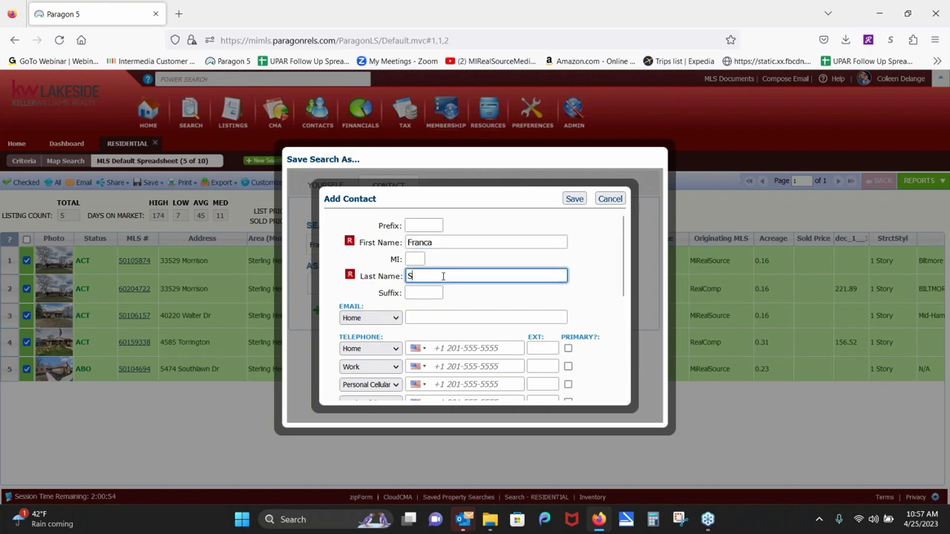
pyautogui.click(428, 317)
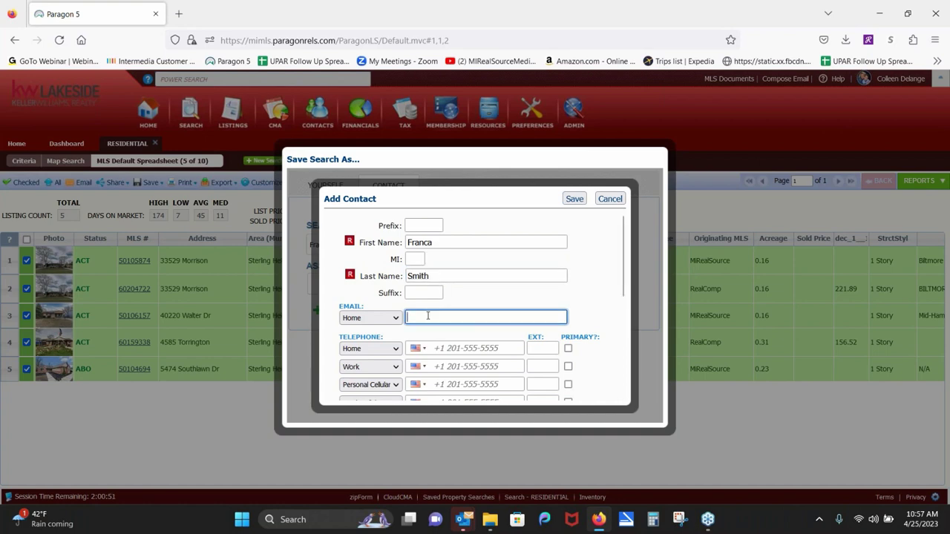
pyautogui.click(573, 202)
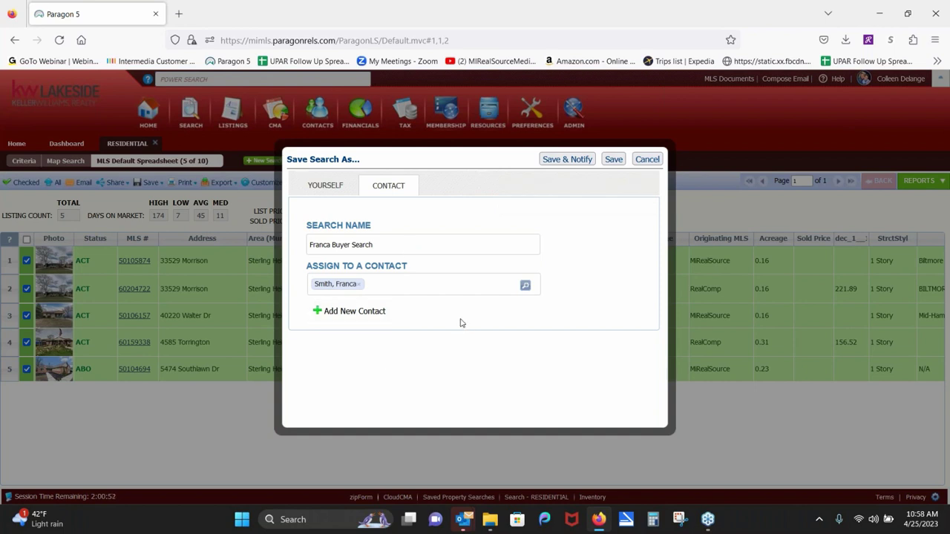
# Step: Save the search with Save & Notify and send the client the Collaboration Center welcome e-mail
pyautogui.click(567, 160)
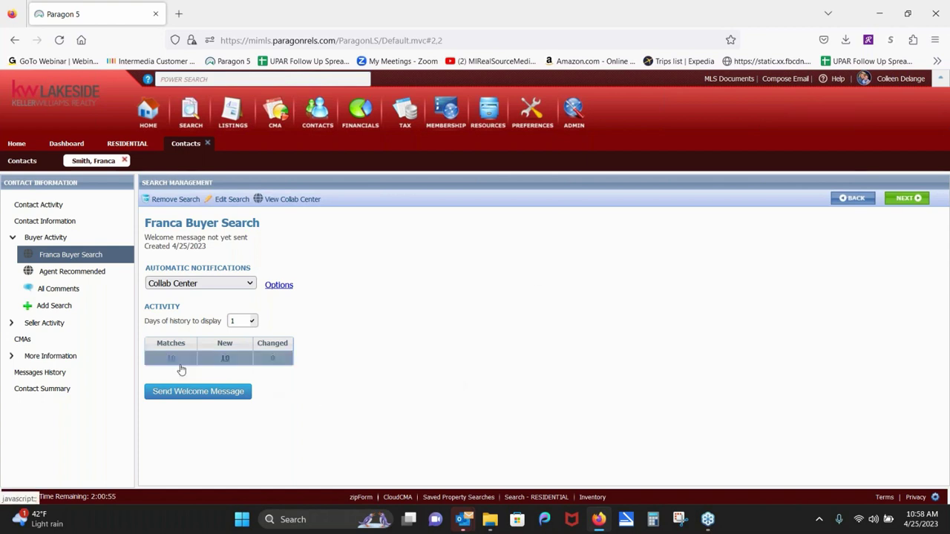
pyautogui.click(213, 393)
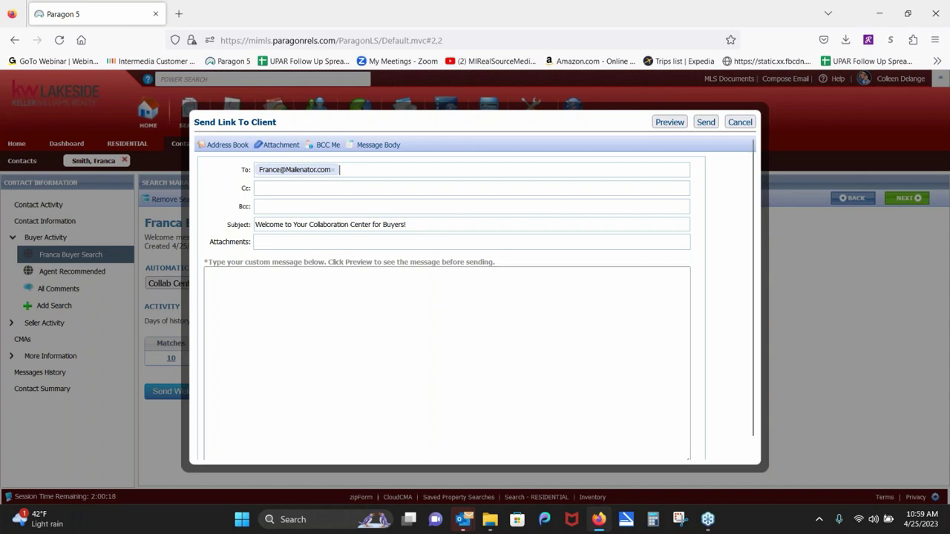
pyautogui.click(706, 122)
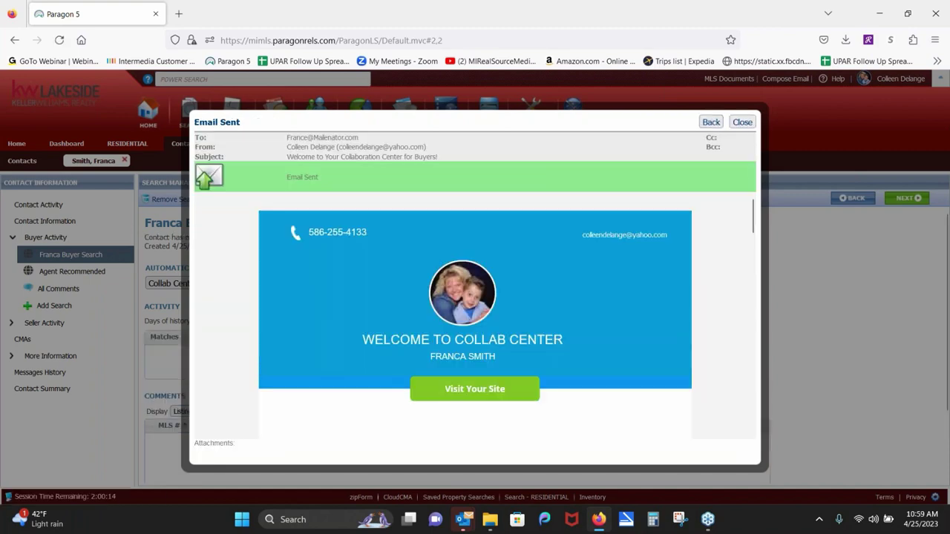
pyautogui.click(741, 124)
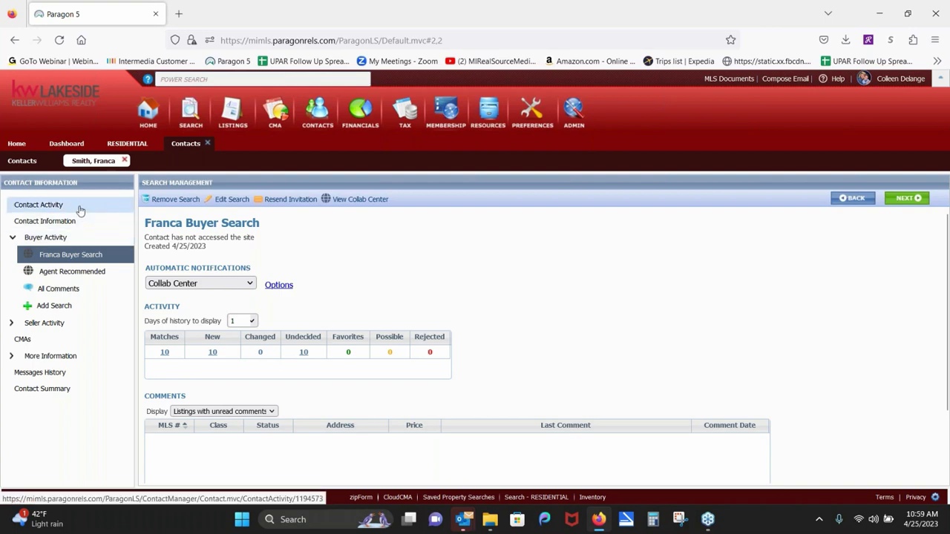
# Step: Close the Contacts and RESIDENTIAL tabs, return Home, and open View / Manage Contacts
pyautogui.click(207, 143)
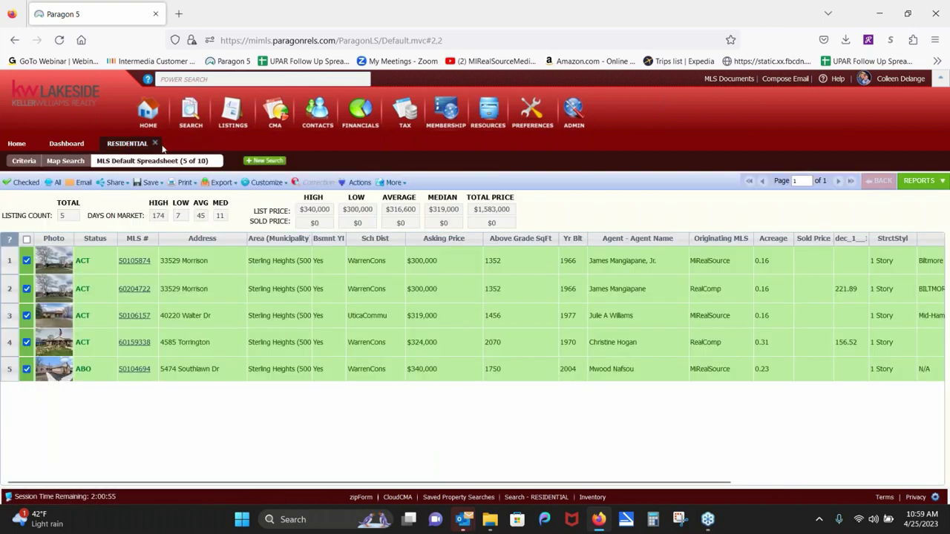
pyautogui.click(154, 143)
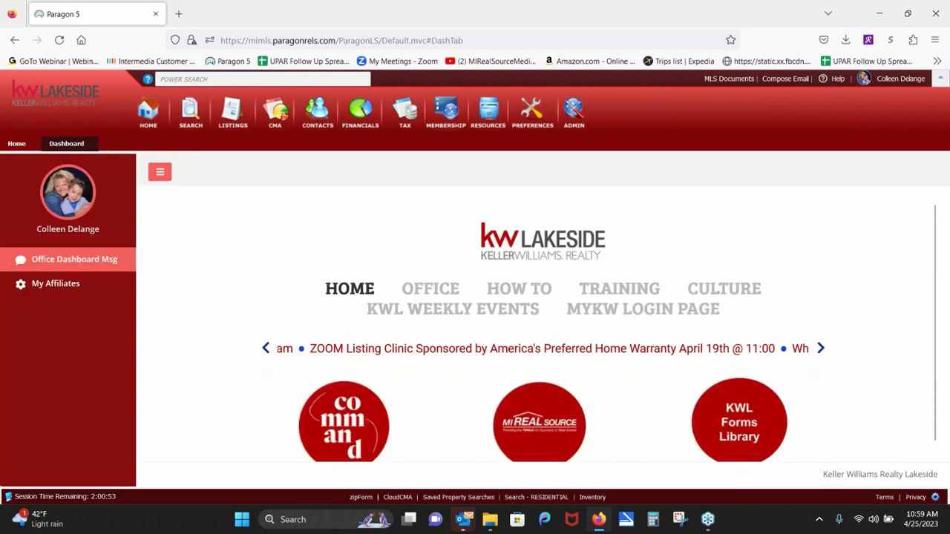
pyautogui.click(17, 144)
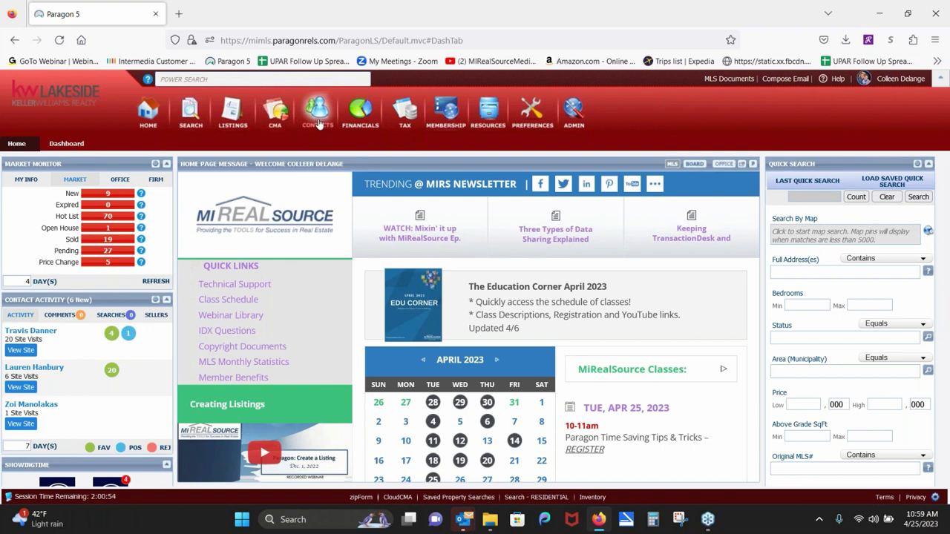
pyautogui.click(317, 106)
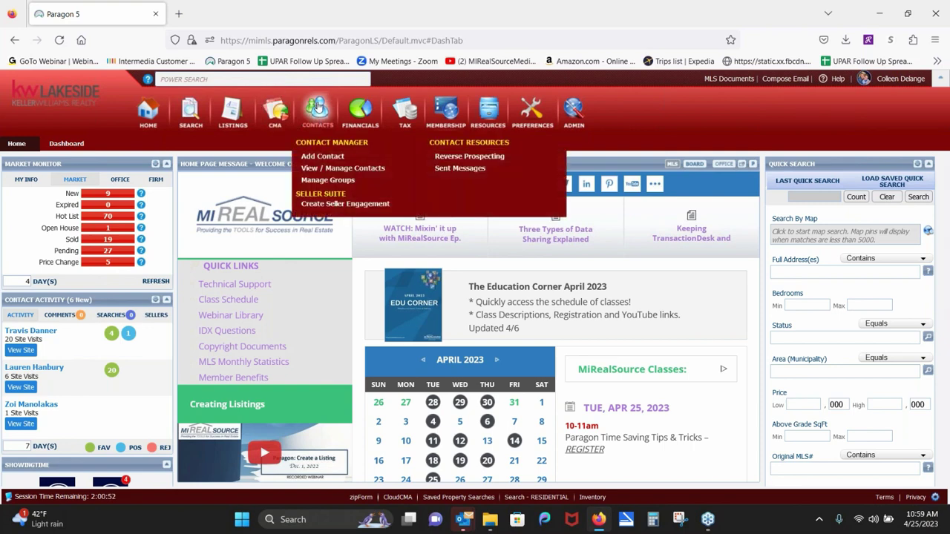
pyautogui.click(327, 172)
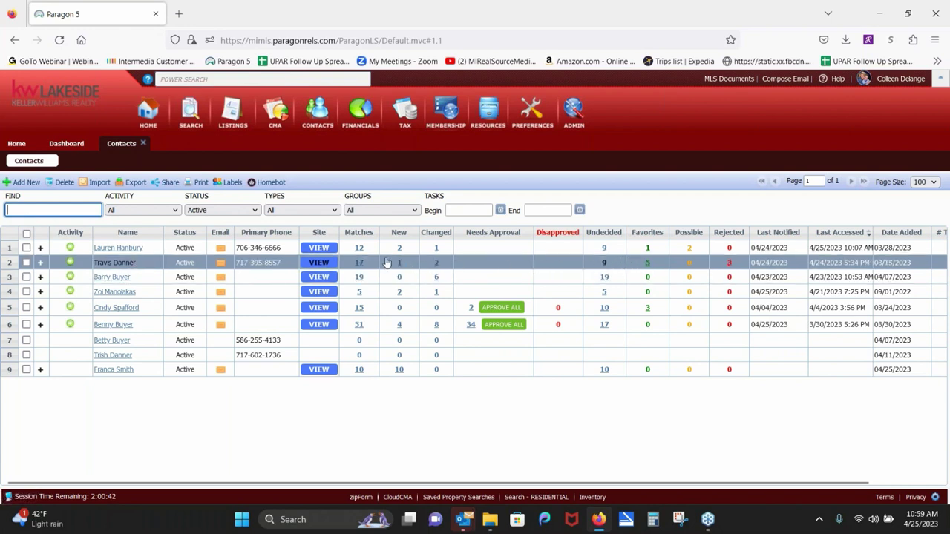
pyautogui.click(319, 263)
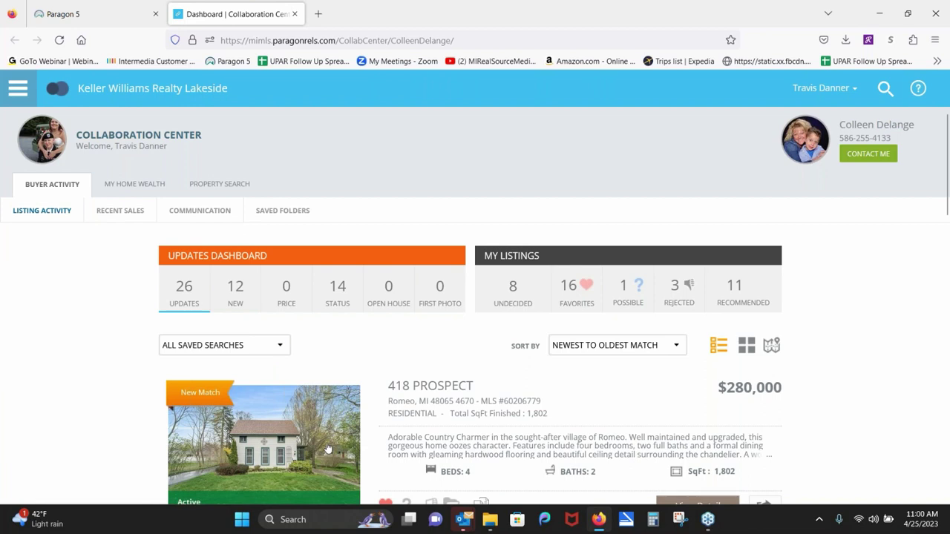
pyautogui.scroll(-2, 944, 213)
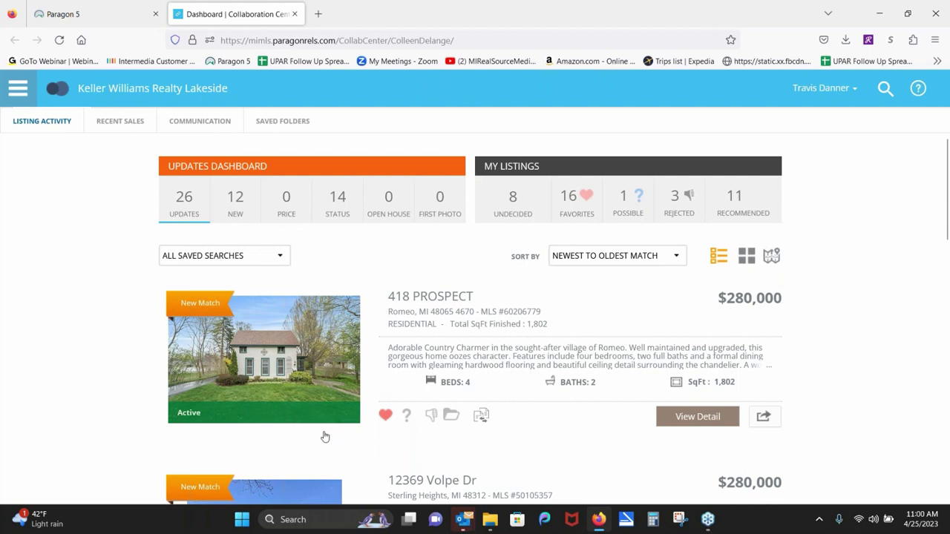
pyautogui.click(673, 419)
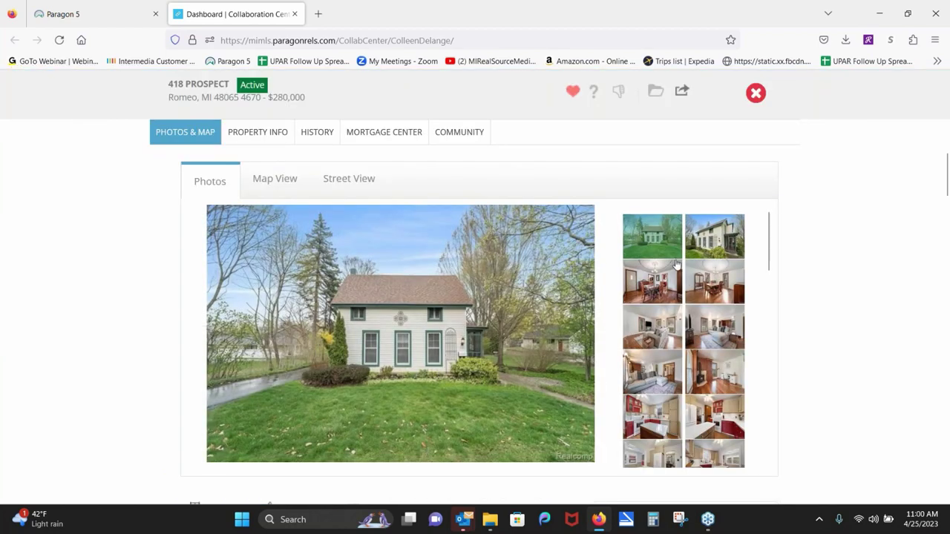
pyautogui.click(731, 250)
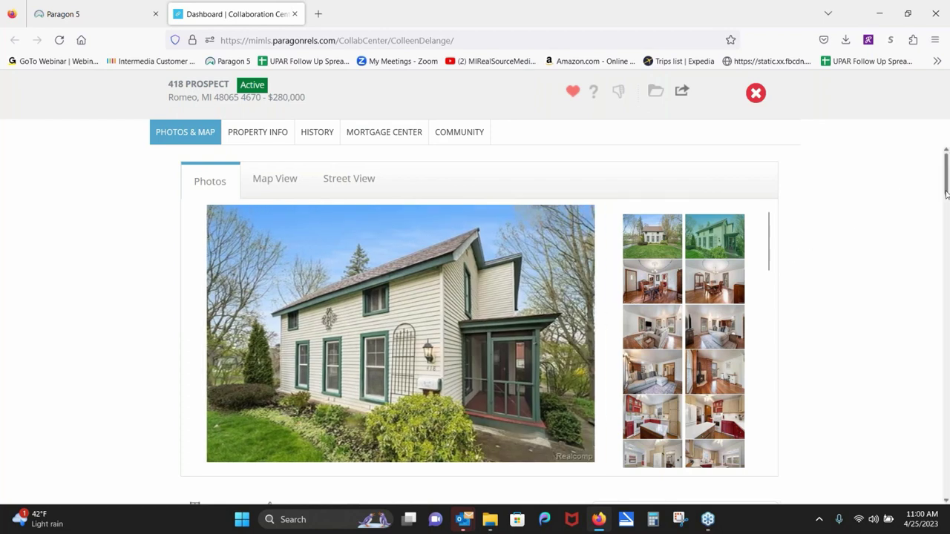
pyautogui.moveTo(947, 193); pyautogui.dragTo(940, 222)
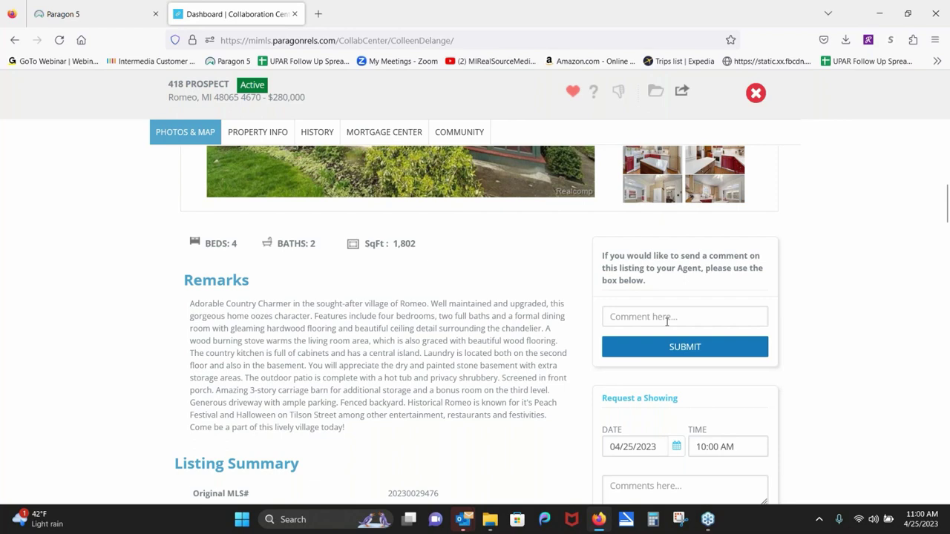
pyautogui.scroll(-7, 144, 322)
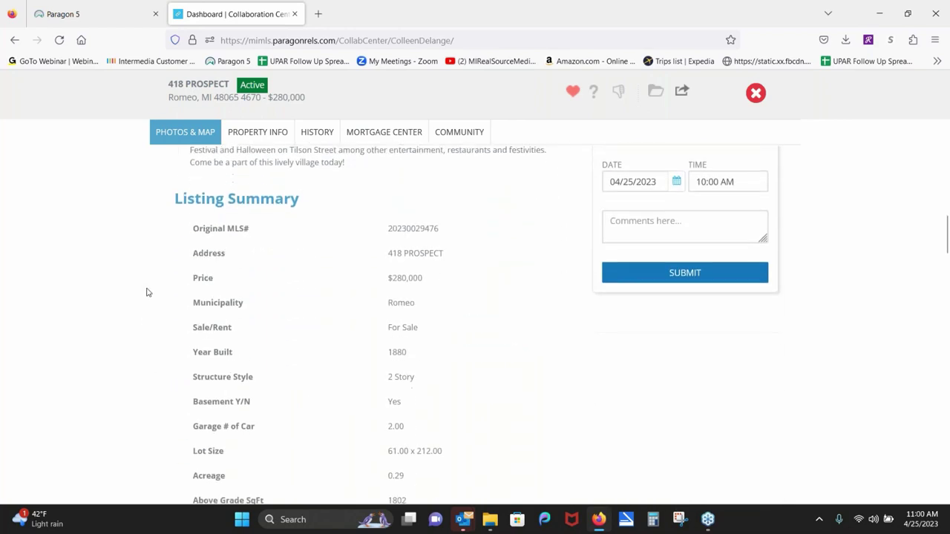
pyautogui.scroll(-5, 132, 285)
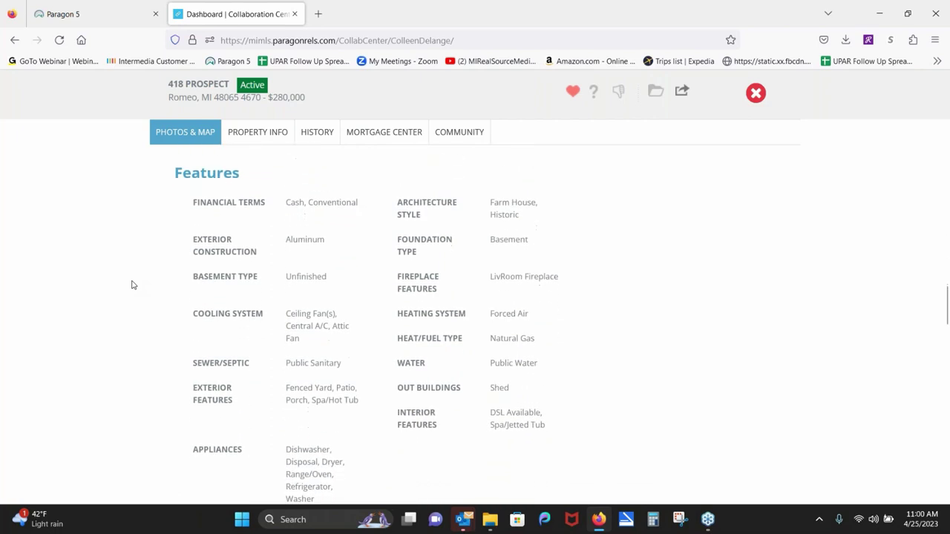
pyautogui.scroll(-8, 94, 322)
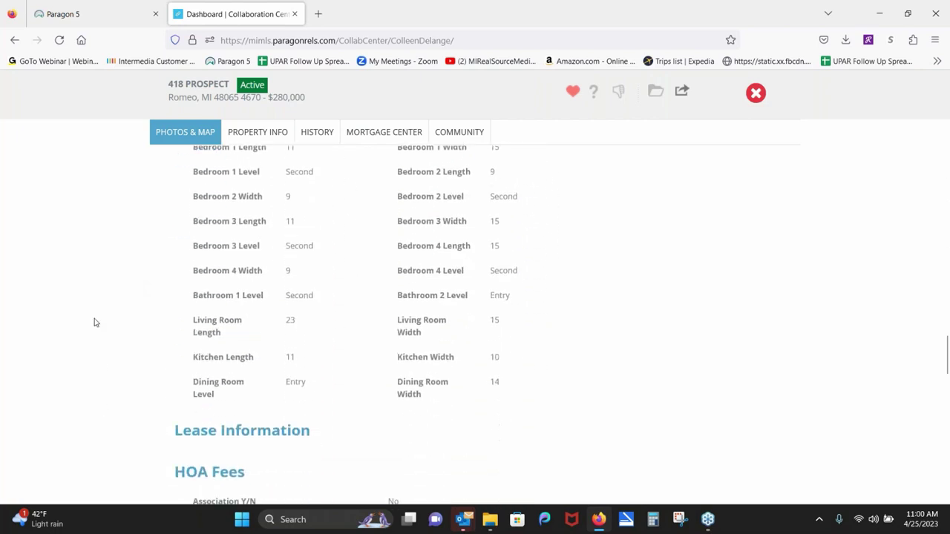
pyautogui.scroll(-5, 94, 322)
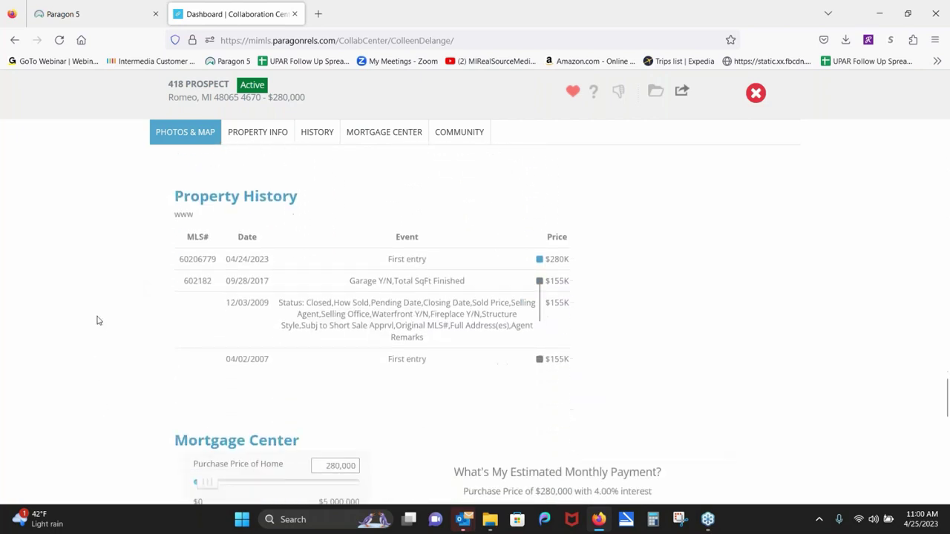
pyautogui.scroll(-4, 97, 321)
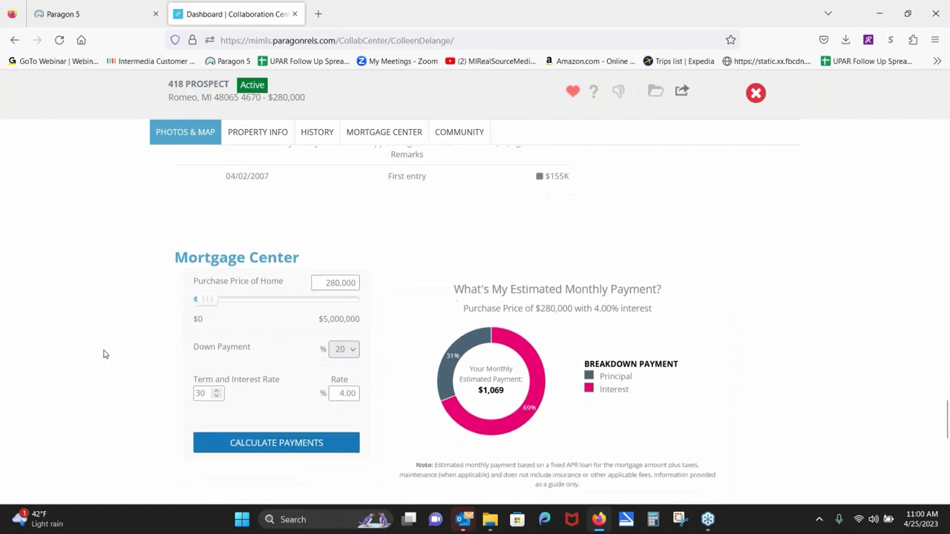
pyautogui.scroll(-3, 97, 302)
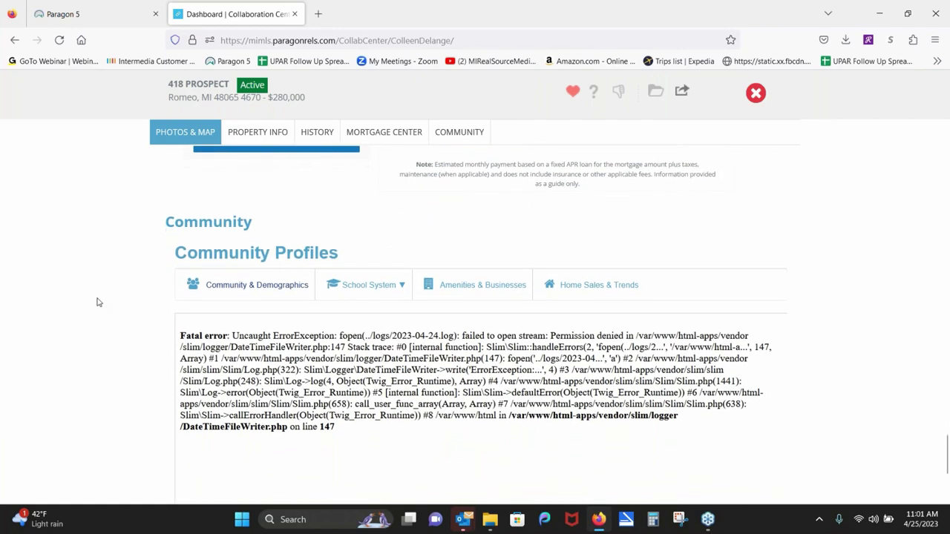
pyautogui.scroll(10, 93, 237)
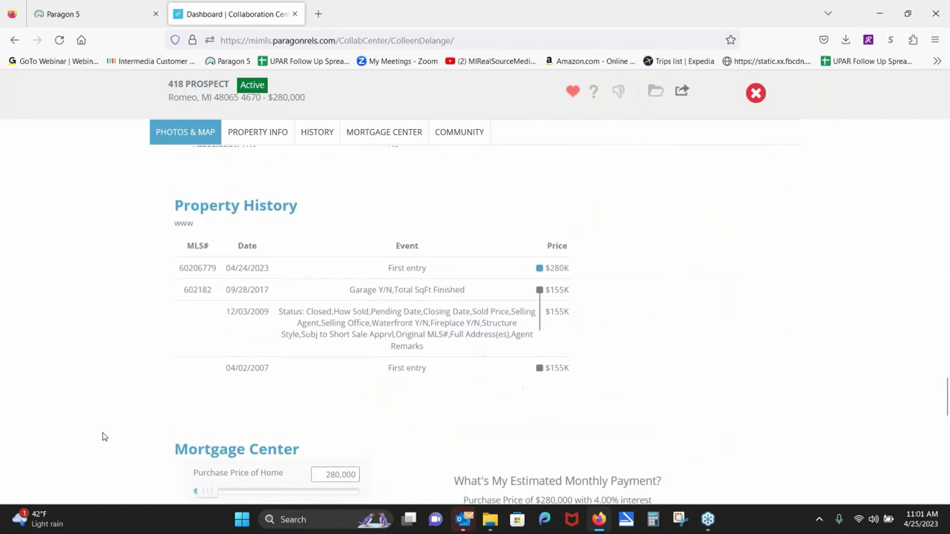
pyautogui.scroll(10, 111, 409)
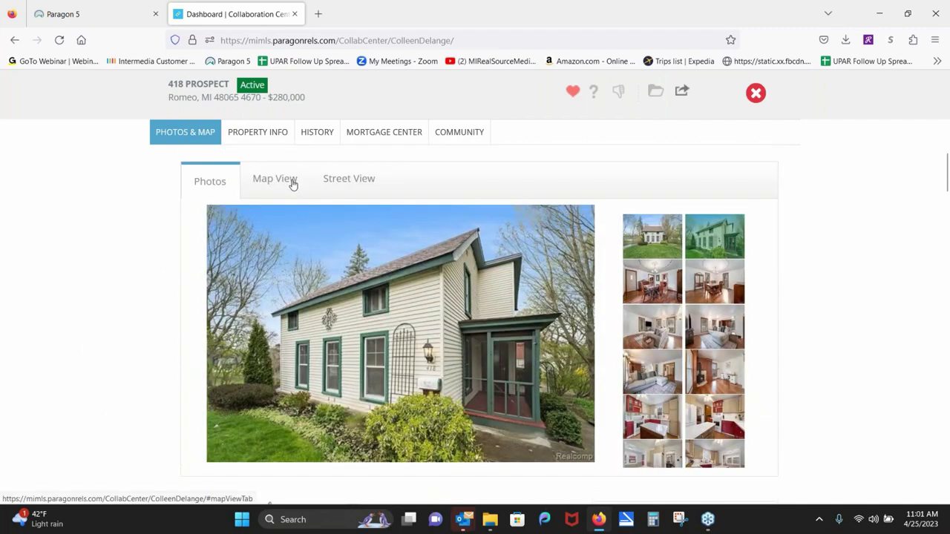
pyautogui.click(290, 179)
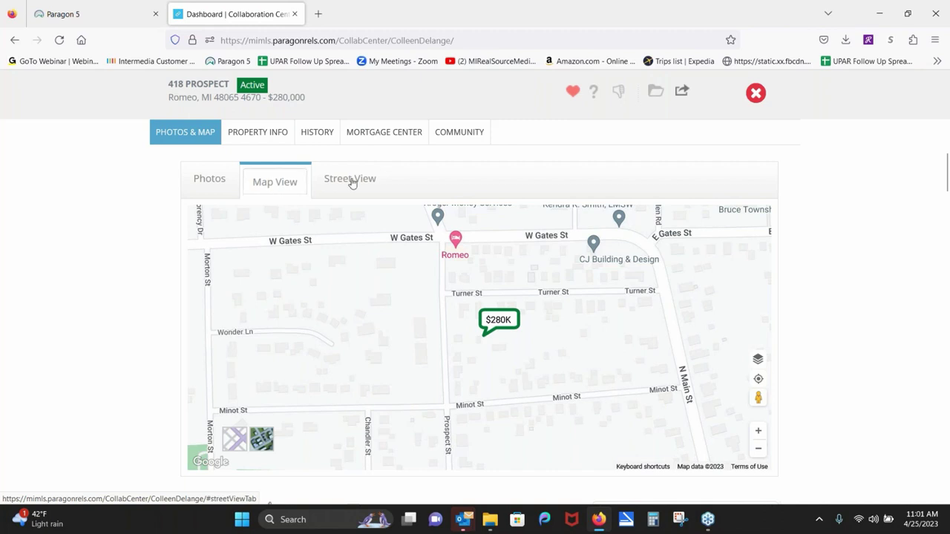
pyautogui.click(350, 181)
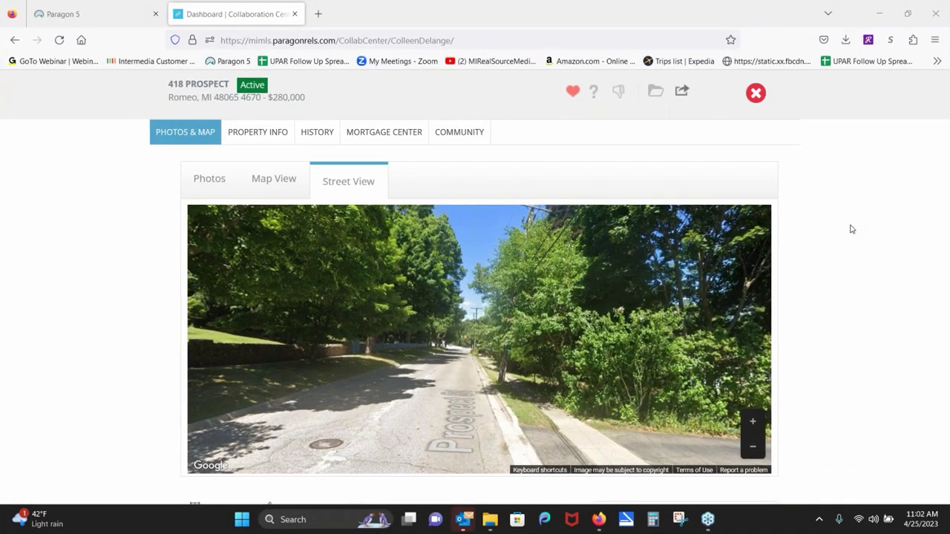
pyautogui.click(101, 419)
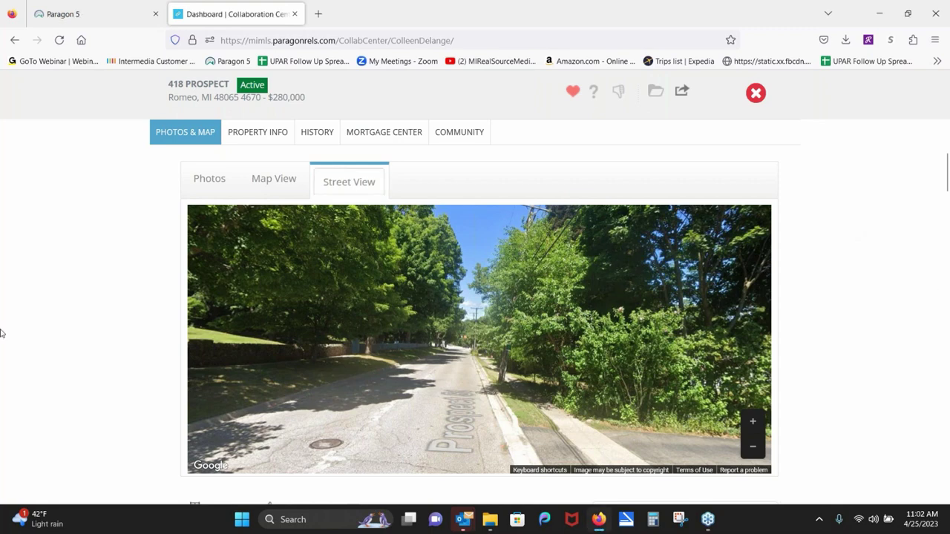
pyautogui.click(209, 182)
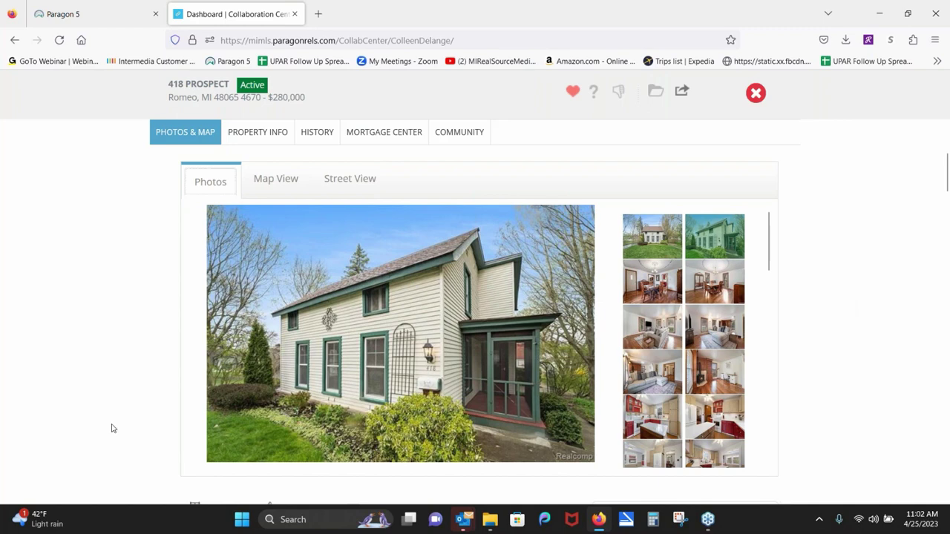
pyautogui.scroll(-3, 113, 428)
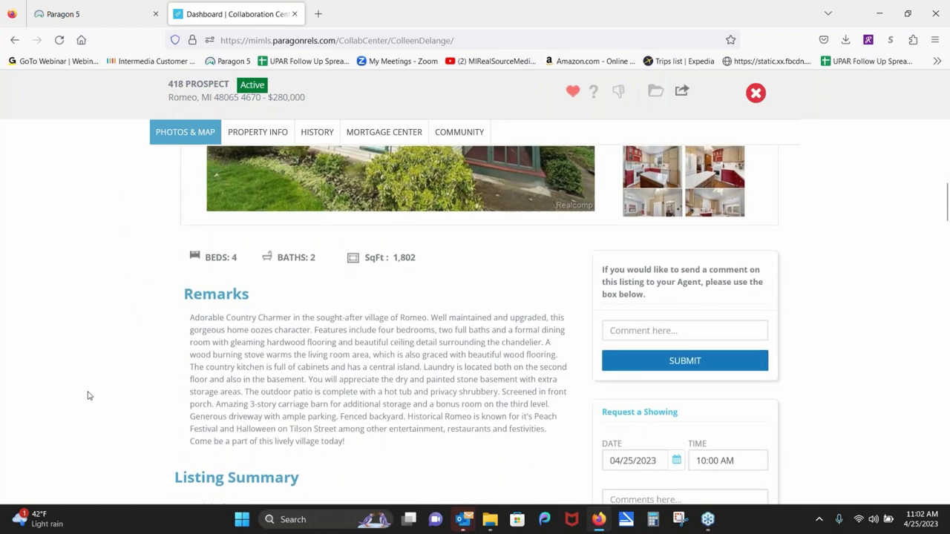
pyautogui.scroll(-1, 88, 363)
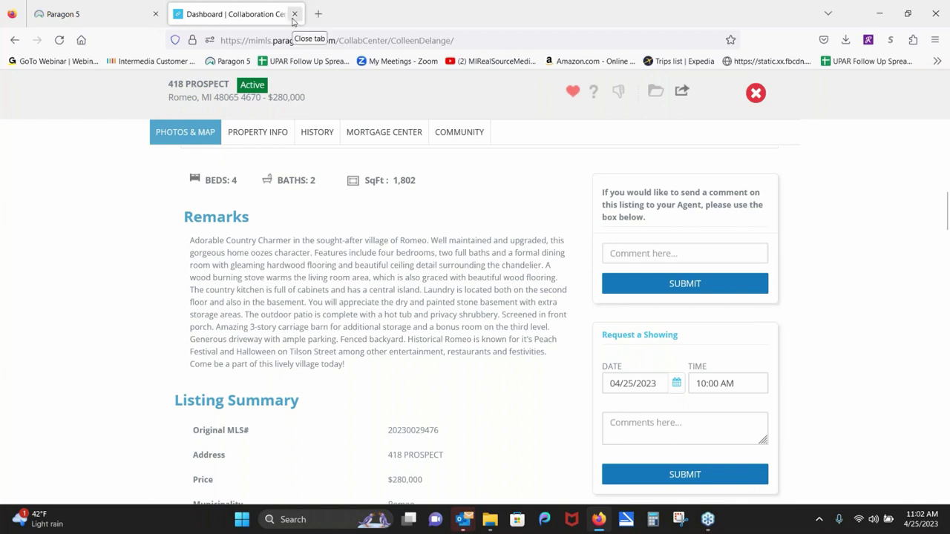
pyautogui.click(755, 92)
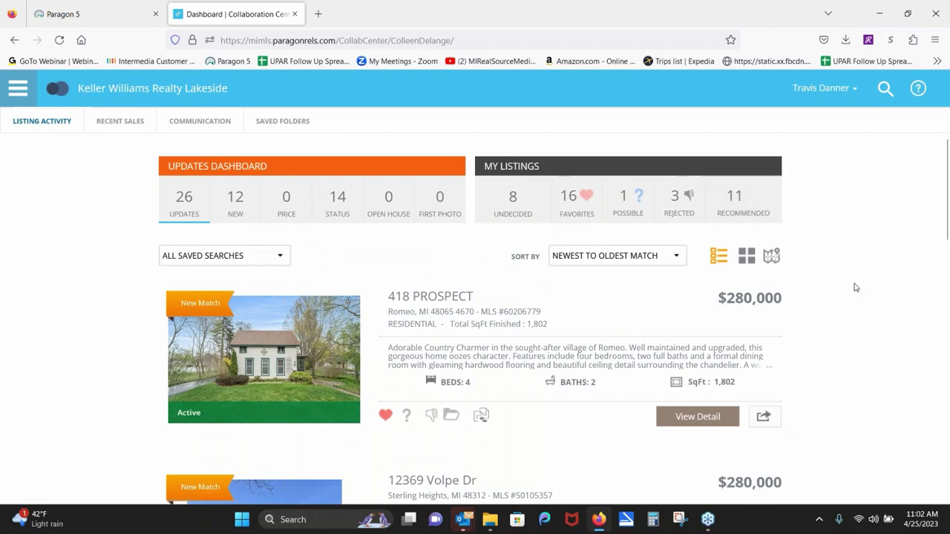
pyautogui.scroll(-4, 70, 339)
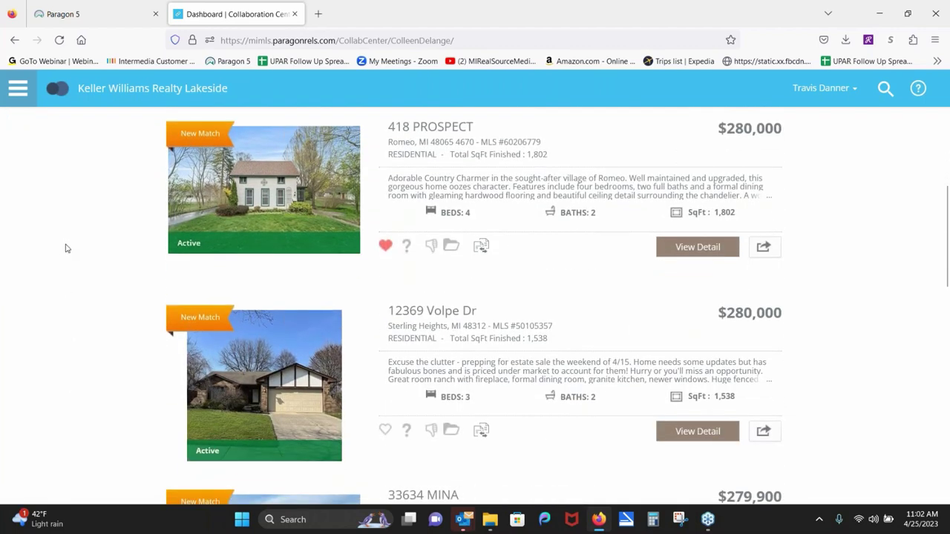
pyautogui.scroll(-10, 65, 312)
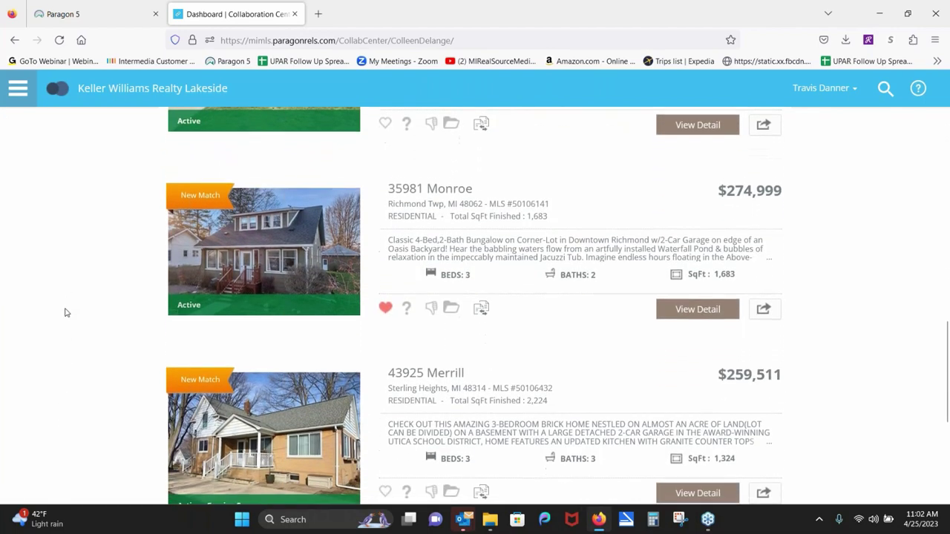
pyautogui.scroll(-6, 70, 331)
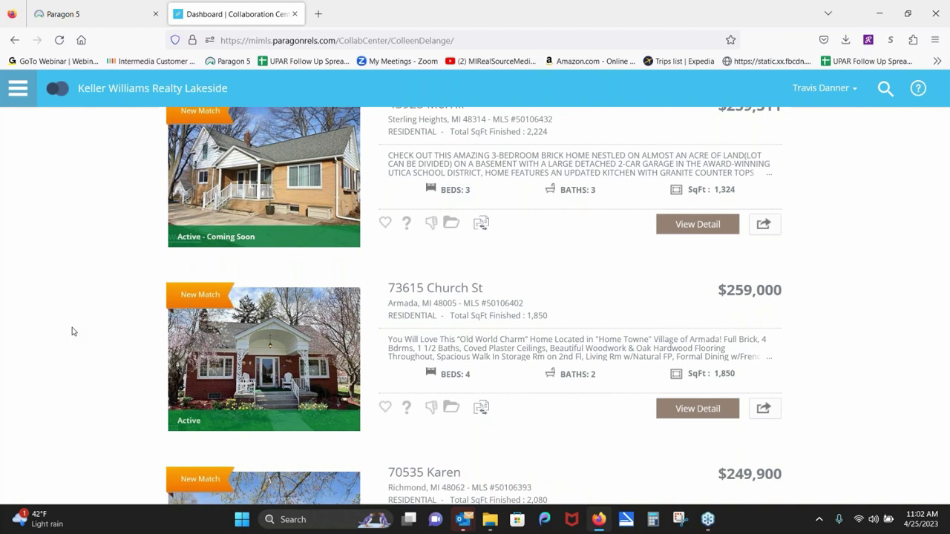
pyautogui.scroll(10, 72, 331)
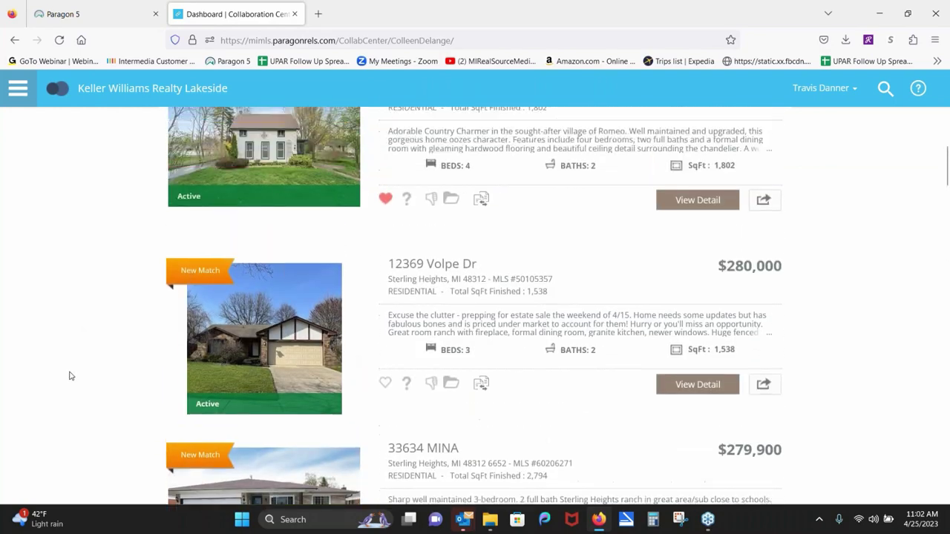
pyautogui.scroll(4, 71, 379)
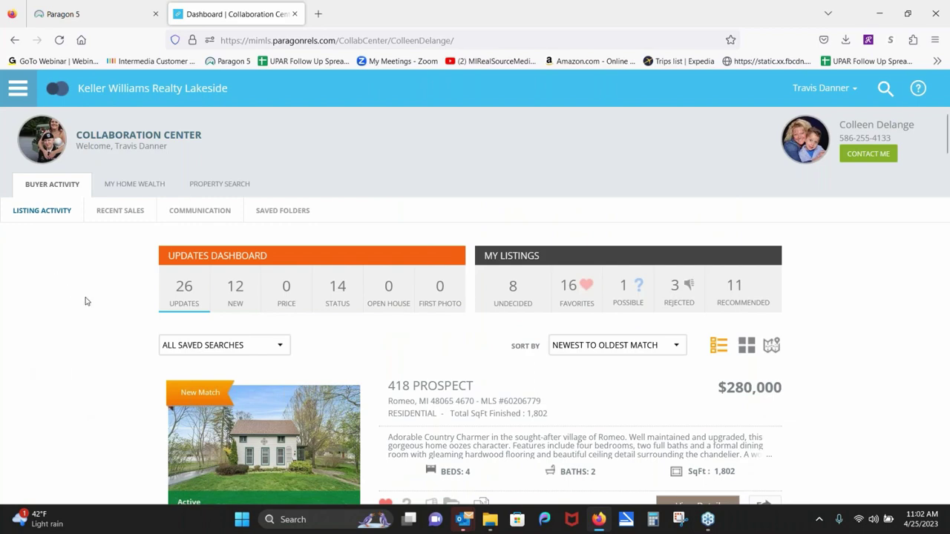
# Step: Close the Collaboration Center tab and open the contact's five favorited listings
pyautogui.click(294, 14)
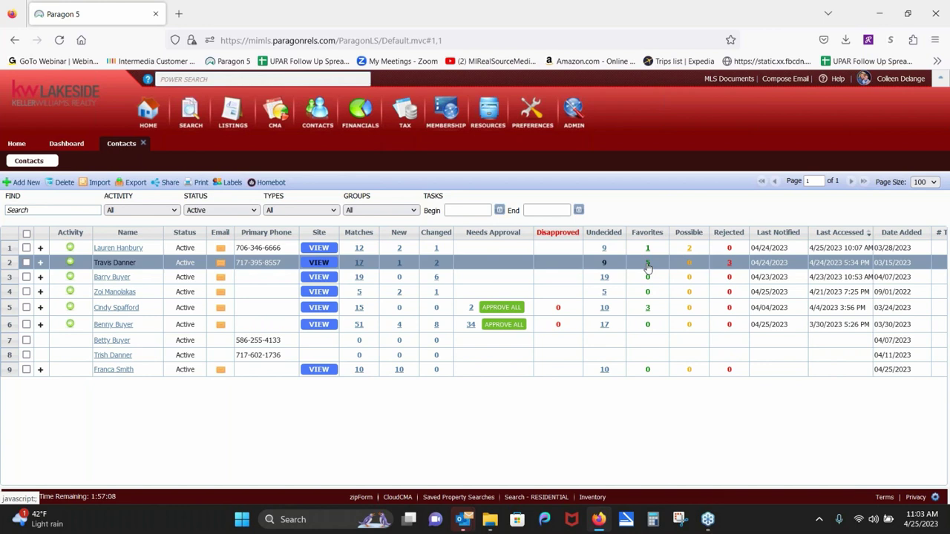
pyautogui.click(647, 266)
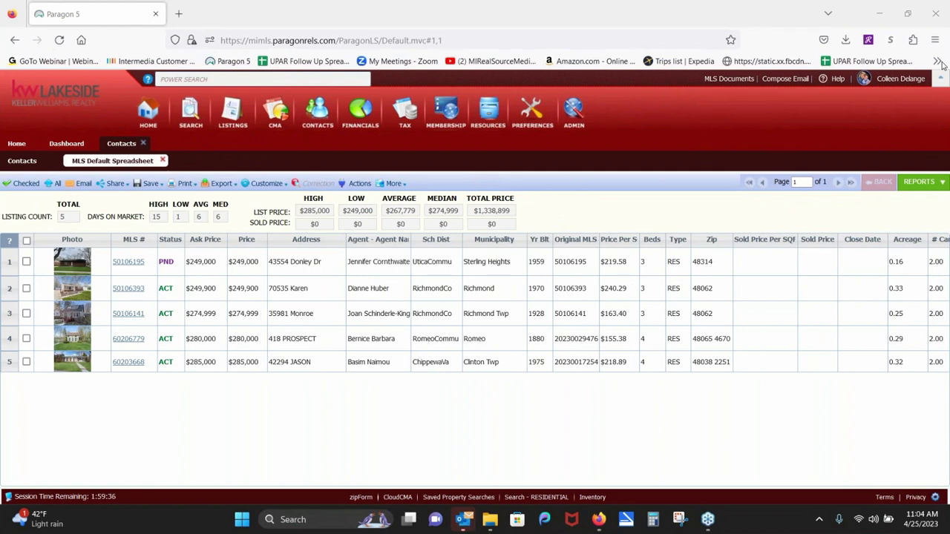
pyautogui.click(434, 295)
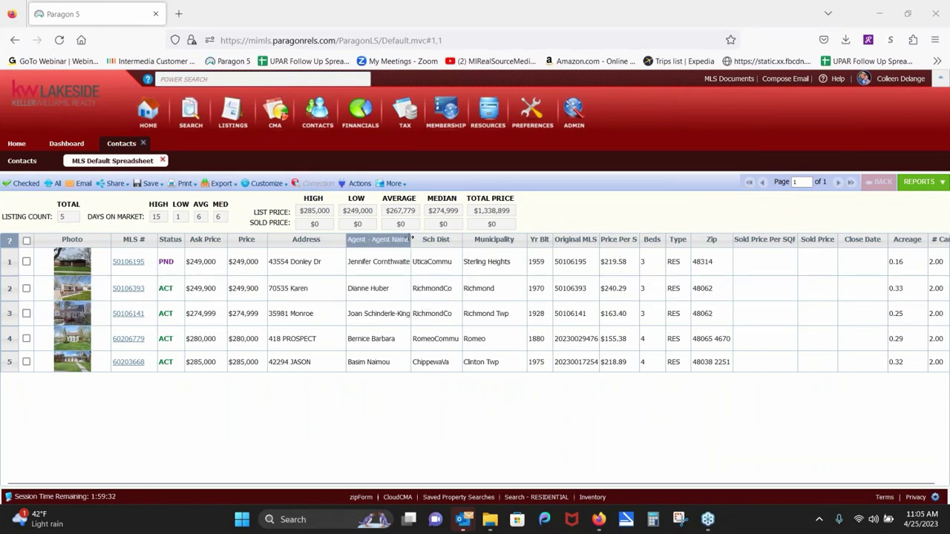
pyautogui.moveTo(410, 239); pyautogui.dragTo(466, 236)
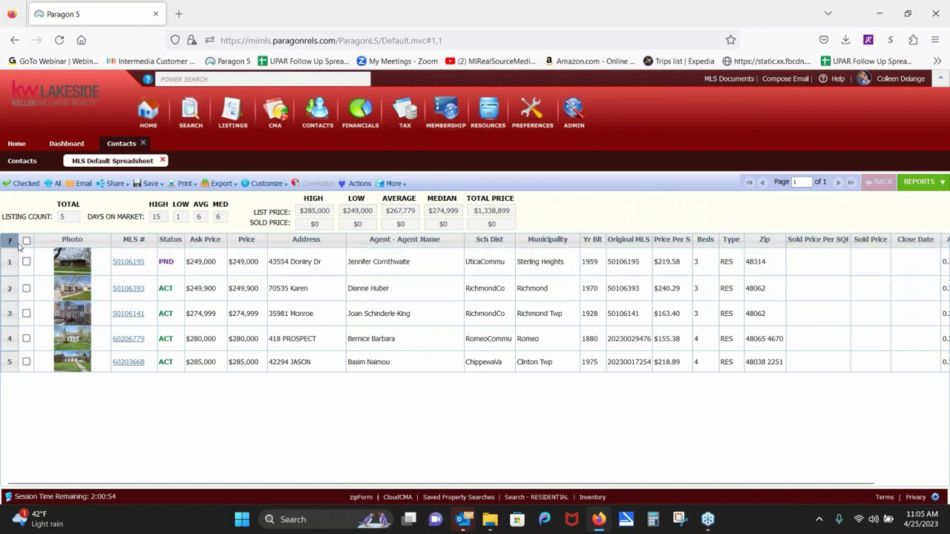
pyautogui.click(26, 241)
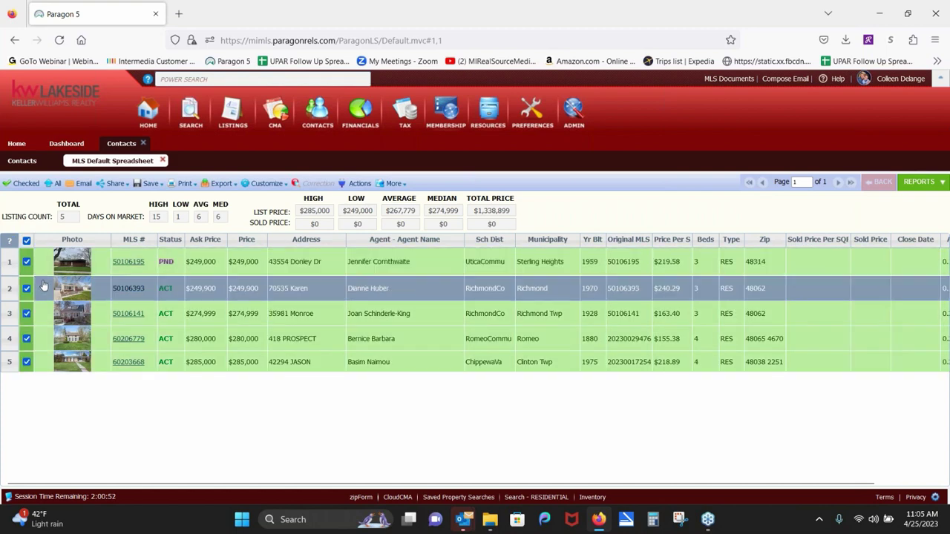
pyautogui.click(26, 263)
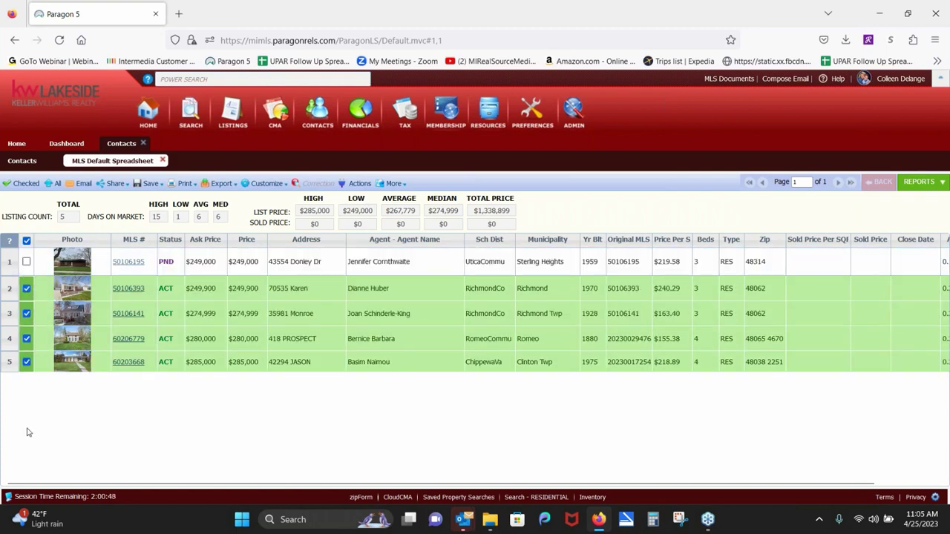
pyautogui.click(245, 184)
pyautogui.click(15, 189)
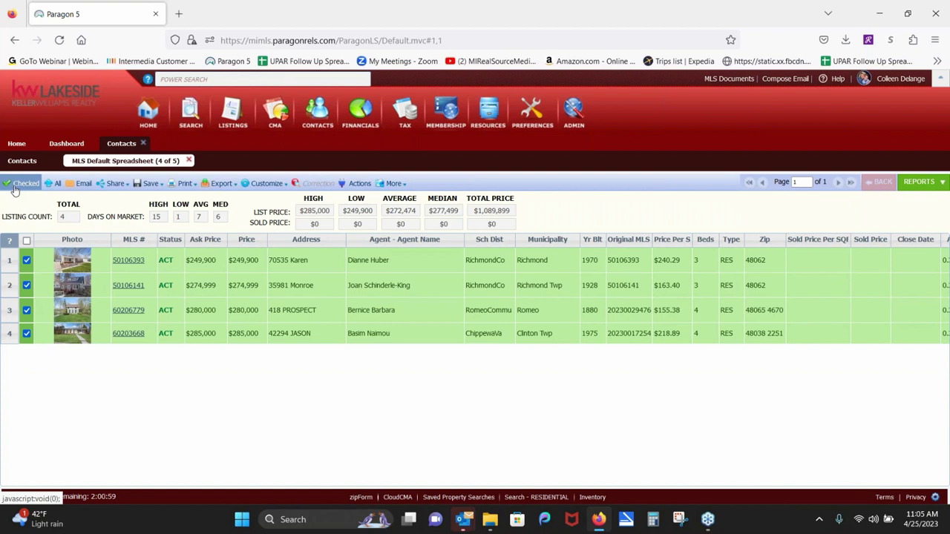
# Step: Send the four listings to ShowingTime through Actions > Integrated Tools
pyautogui.click(365, 184)
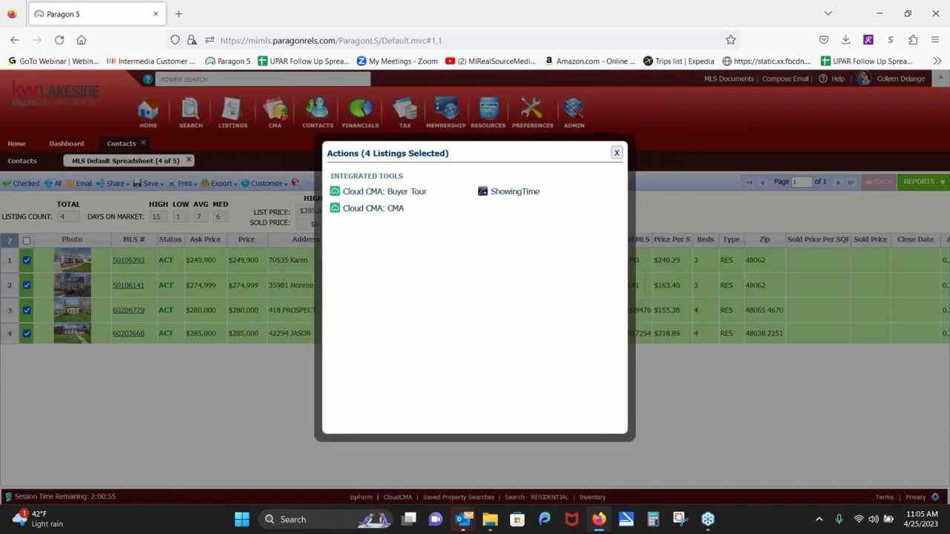
pyautogui.click(513, 193)
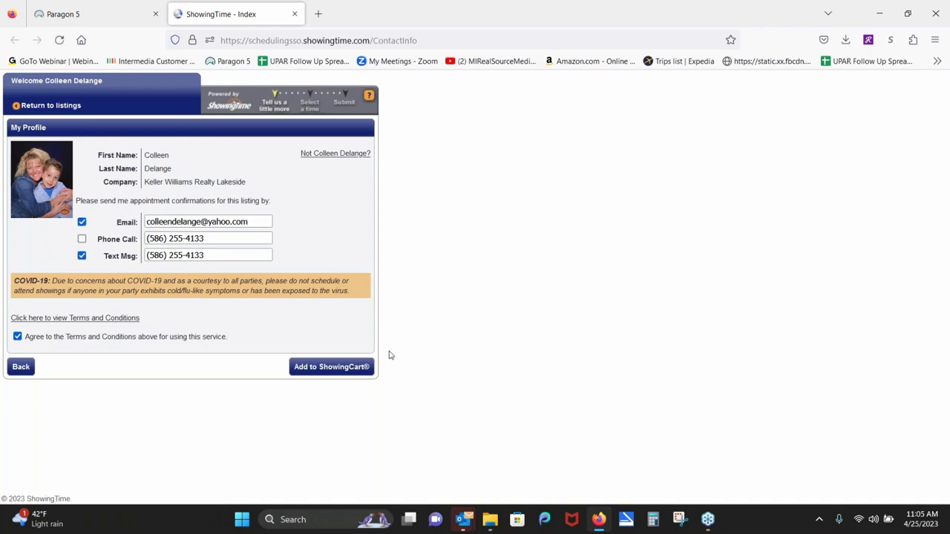
# Step: Add the four listings to the ShowingCart and create a 4/25/2023 tour for the buyer couple
pyautogui.click(354, 365)
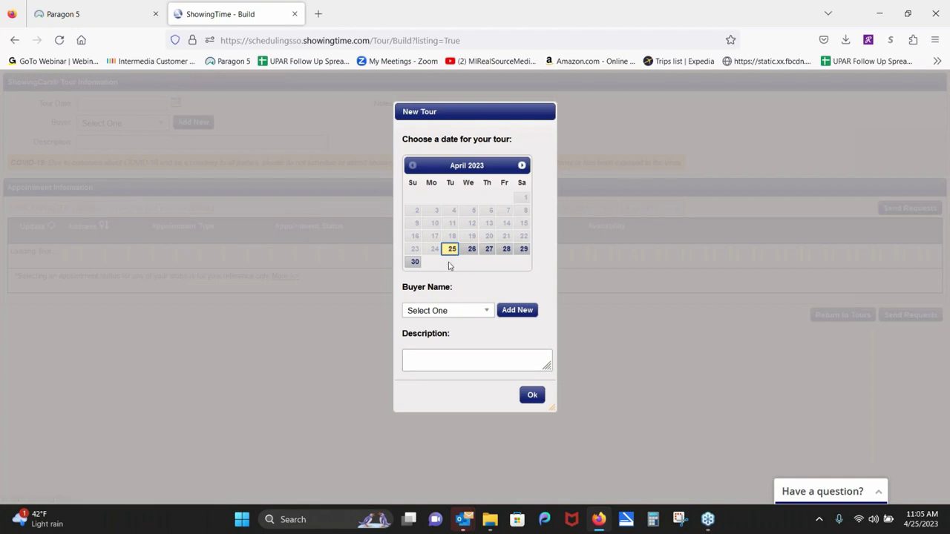
pyautogui.click(486, 313)
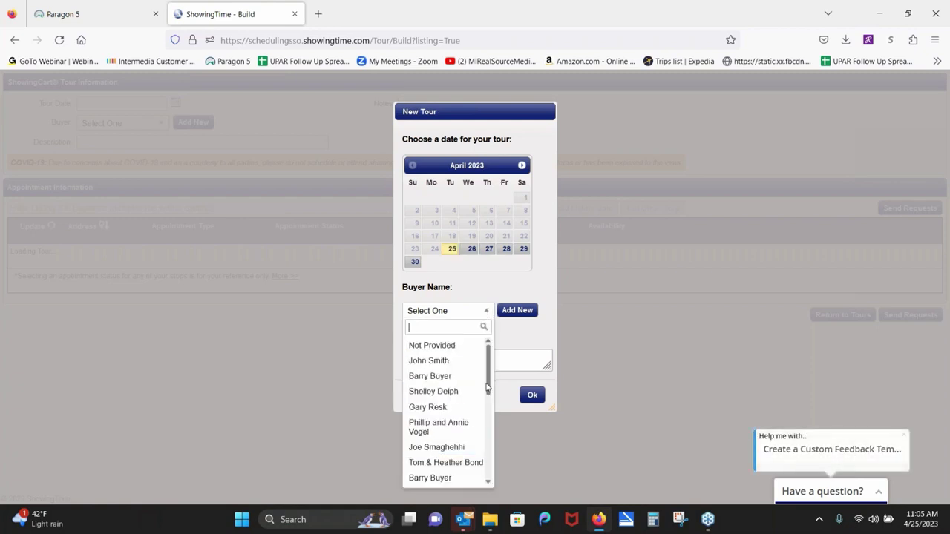
pyautogui.moveTo(490, 383); pyautogui.dragTo(480, 458)
pyautogui.click(455, 444)
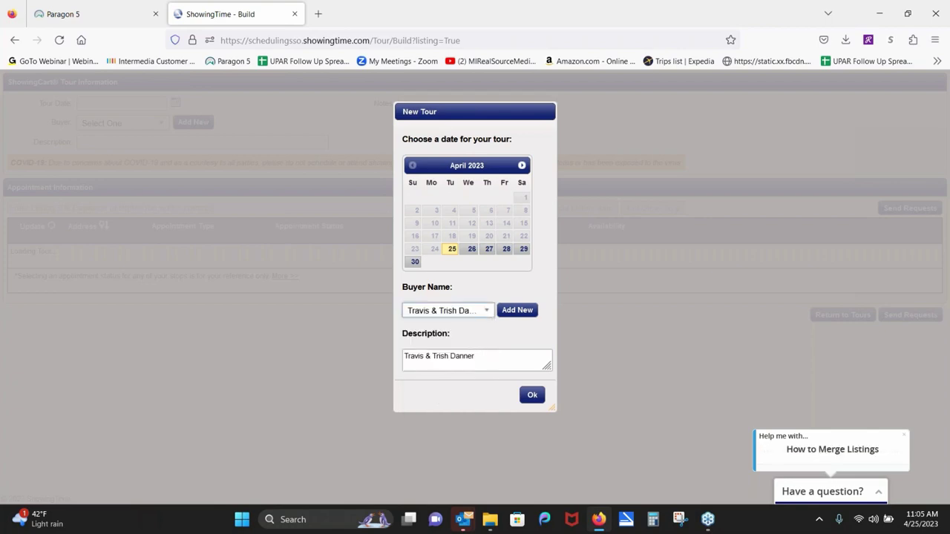
pyautogui.click(532, 397)
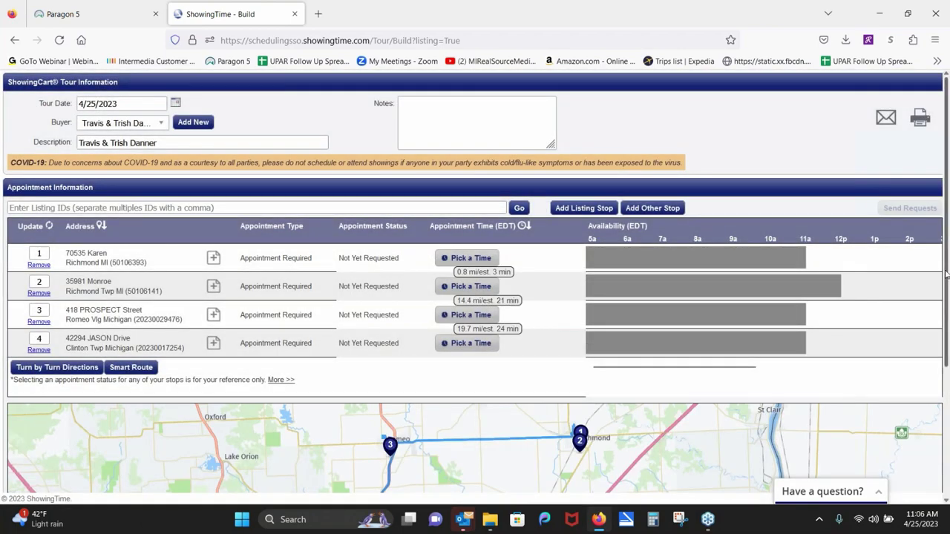
pyautogui.moveTo(946, 273); pyautogui.dragTo(917, 439)
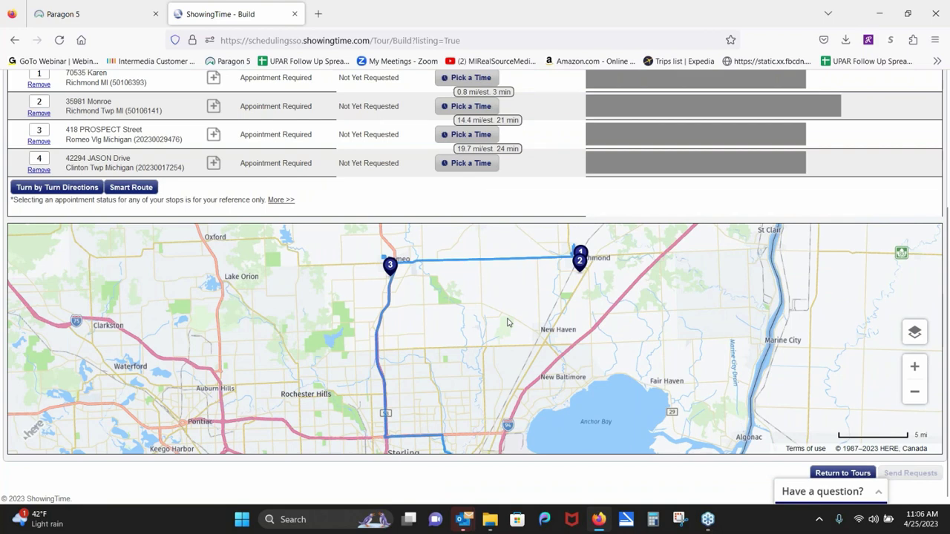
pyautogui.click(135, 188)
pyautogui.moveTo(479, 285); pyautogui.dragTo(486, 353)
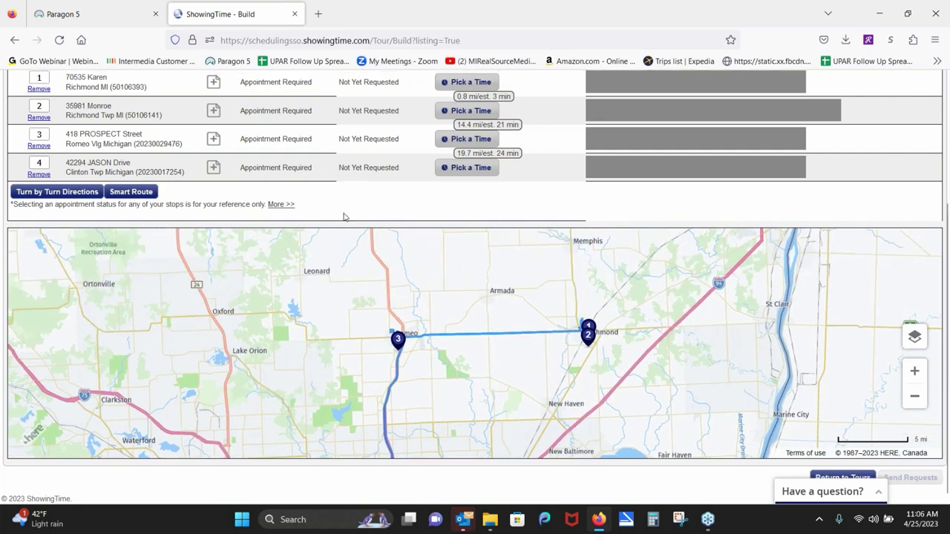
pyautogui.scroll(2, 341, 264)
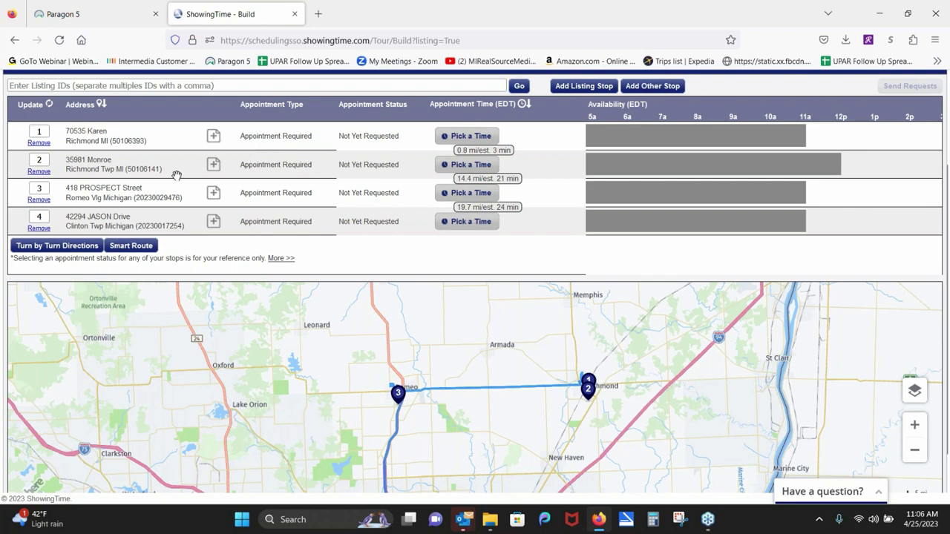
pyautogui.moveTo(177, 175)
pyautogui.mouseDown()
pyautogui.moveTo(187, 153)
pyautogui.moveTo(185, 170)
pyautogui.mouseUp()
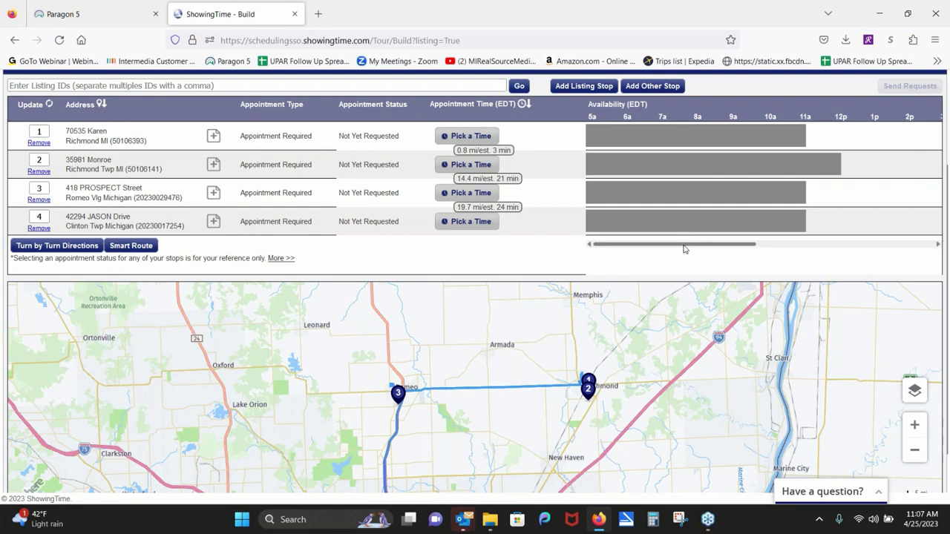
pyautogui.moveTo(708, 247); pyautogui.dragTo(763, 247)
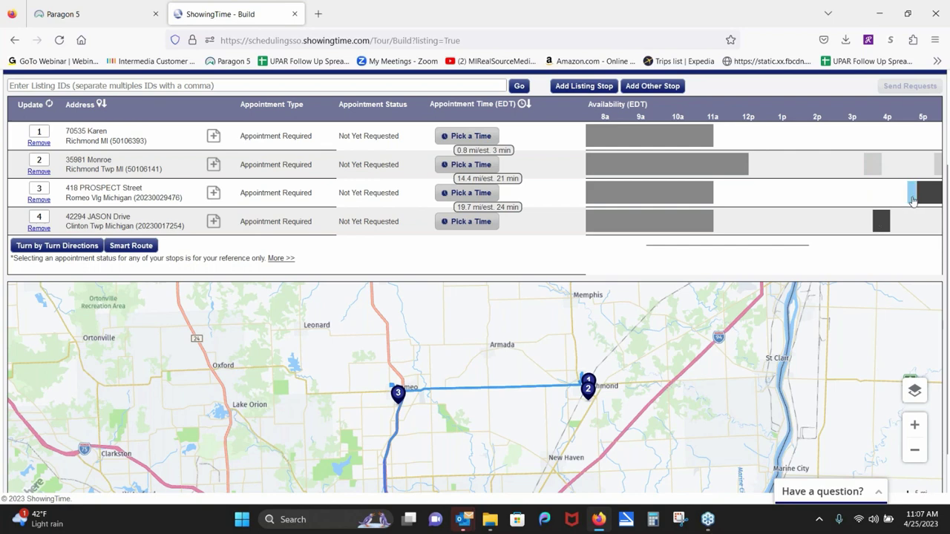
pyautogui.click(477, 140)
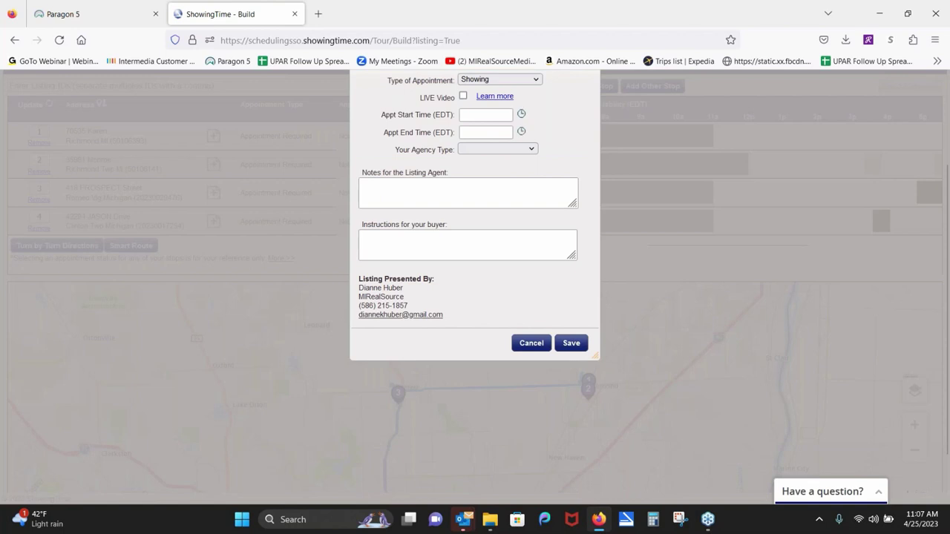
pyautogui.click(489, 152)
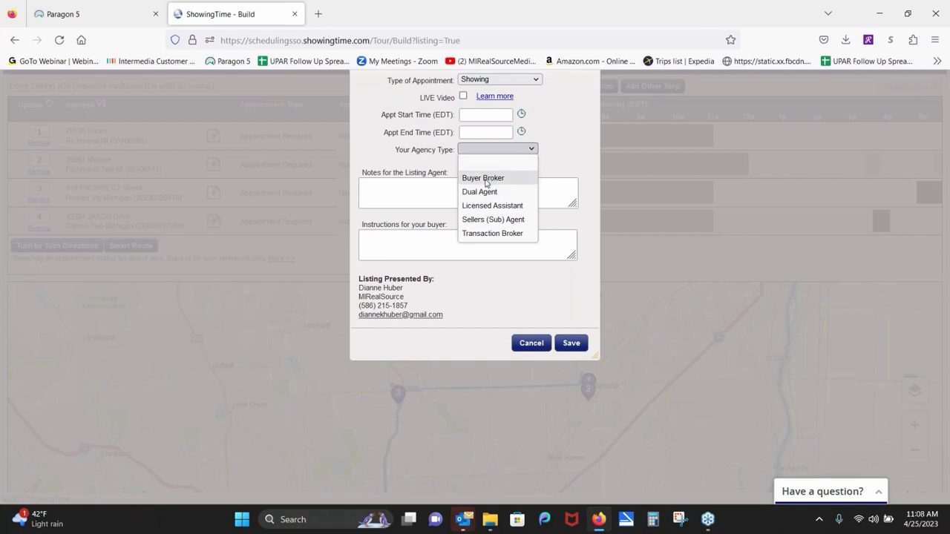
pyautogui.click(486, 179)
pyautogui.click(520, 115)
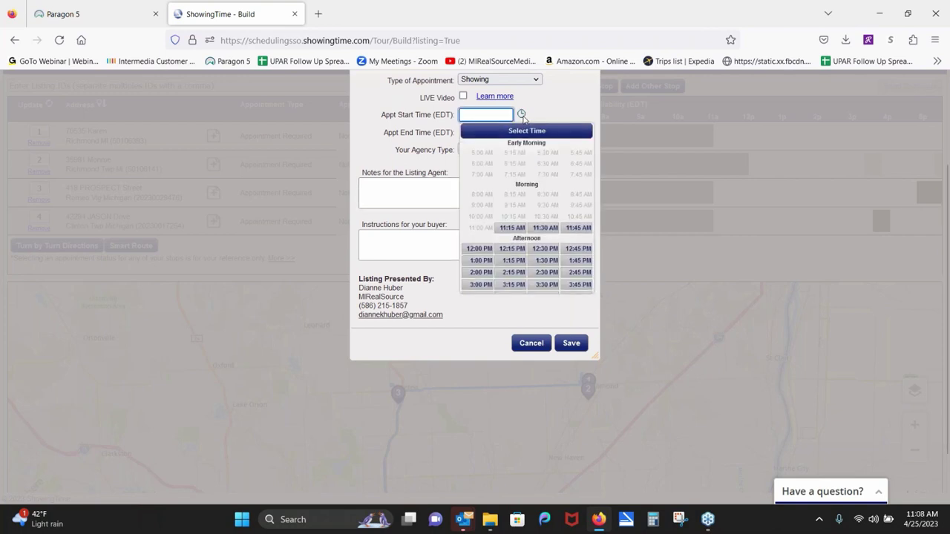
pyautogui.click(512, 249)
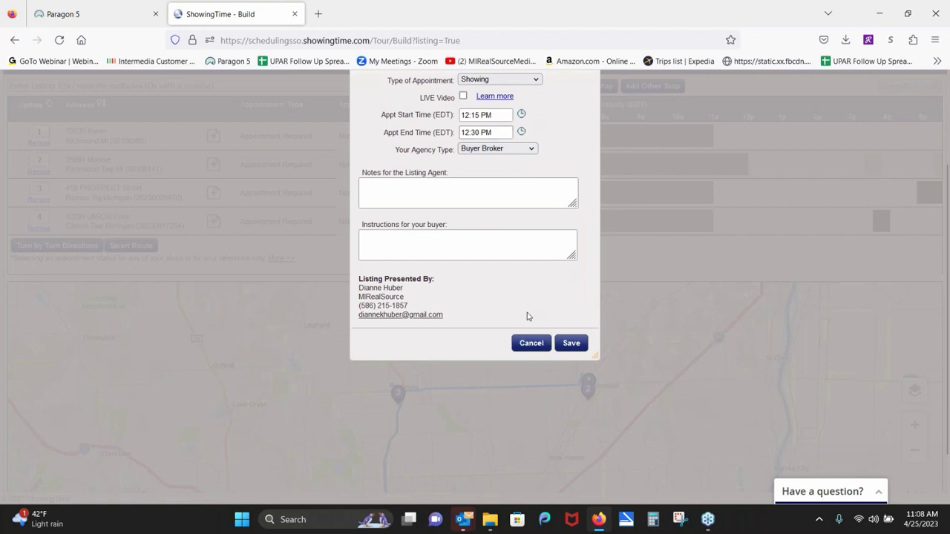
pyautogui.click(574, 349)
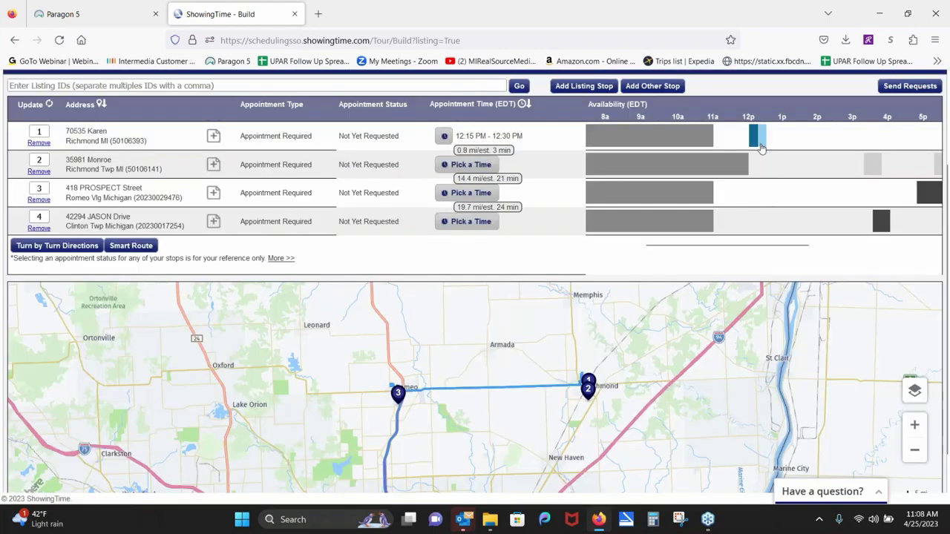
pyautogui.moveTo(757, 147)
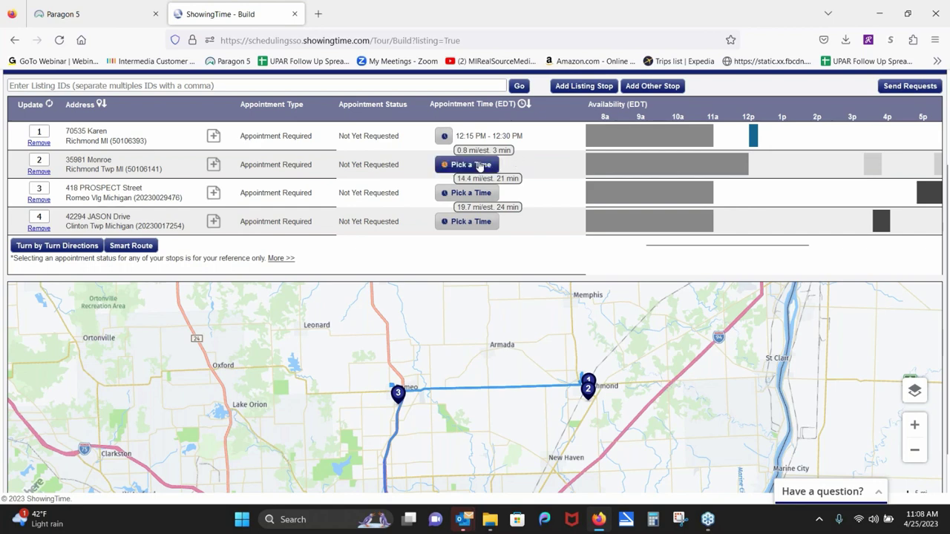
pyautogui.click(481, 164)
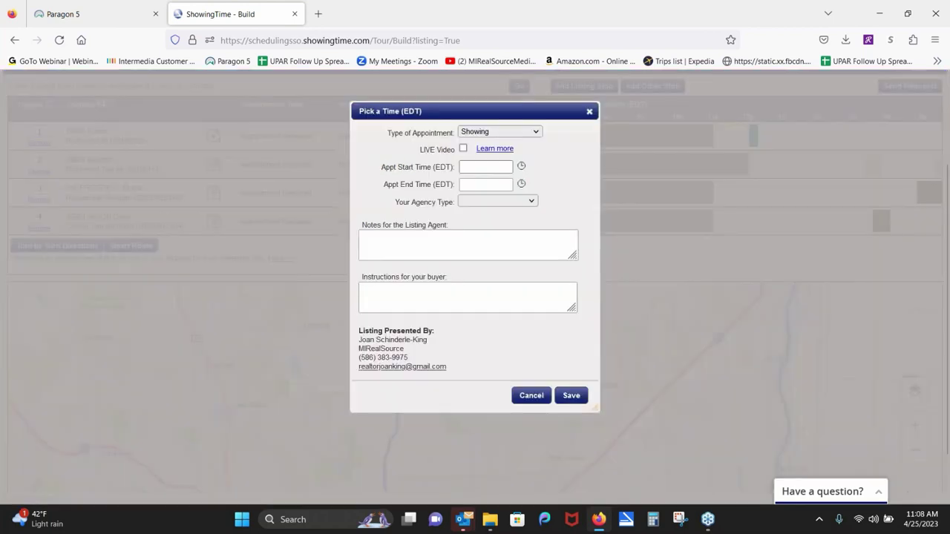
pyautogui.click(529, 202)
pyautogui.click(513, 232)
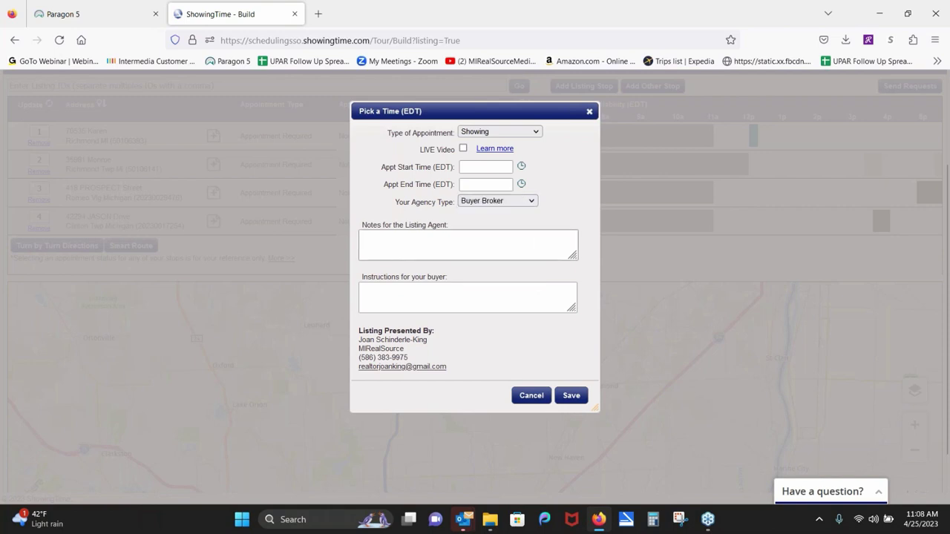
pyautogui.click(521, 167)
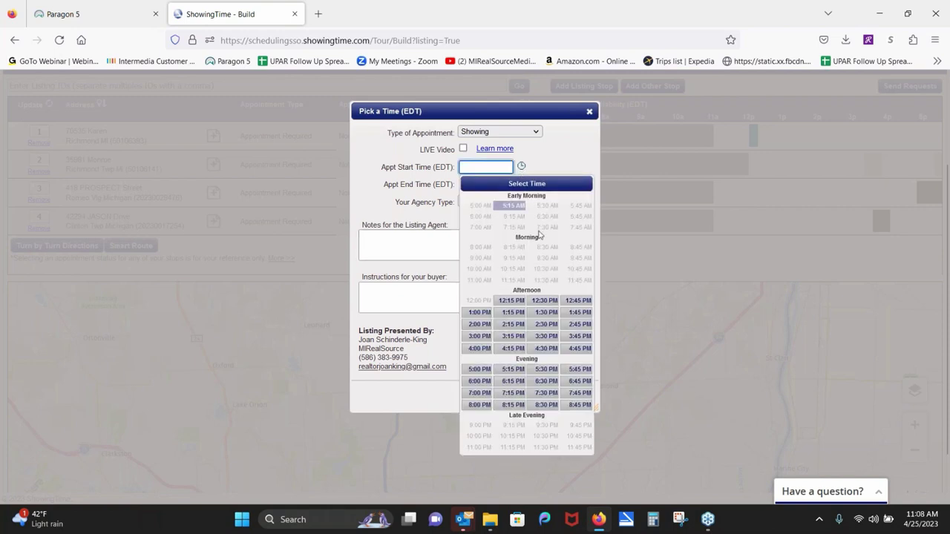
pyautogui.click(542, 300)
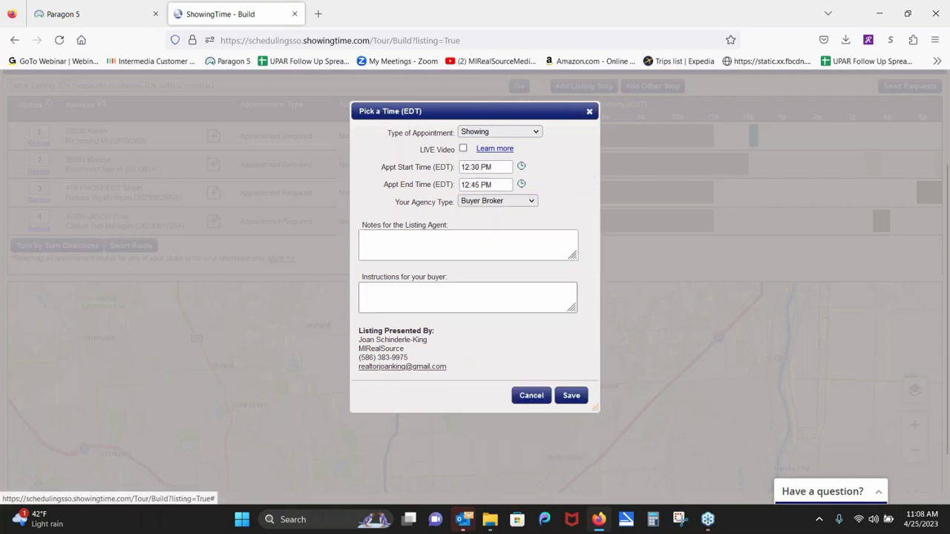
pyautogui.click(521, 184)
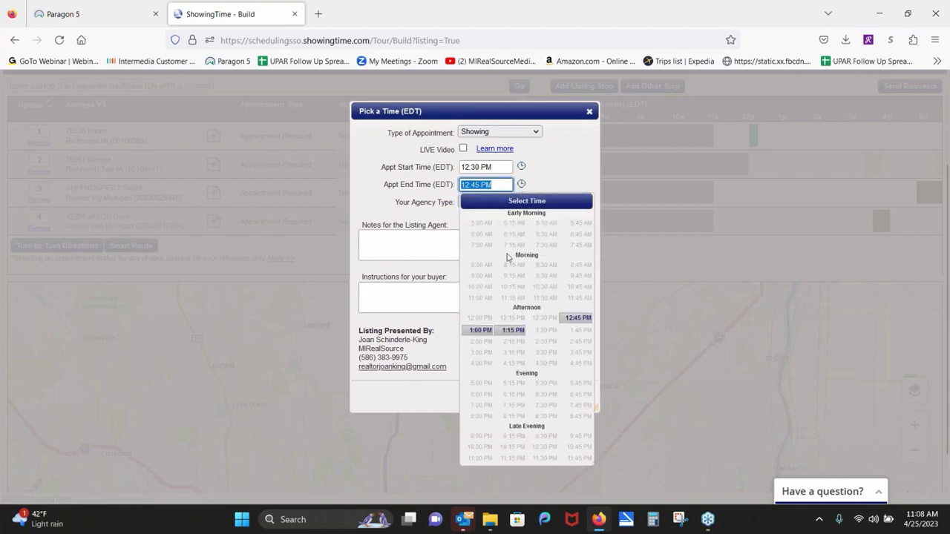
pyautogui.click(477, 333)
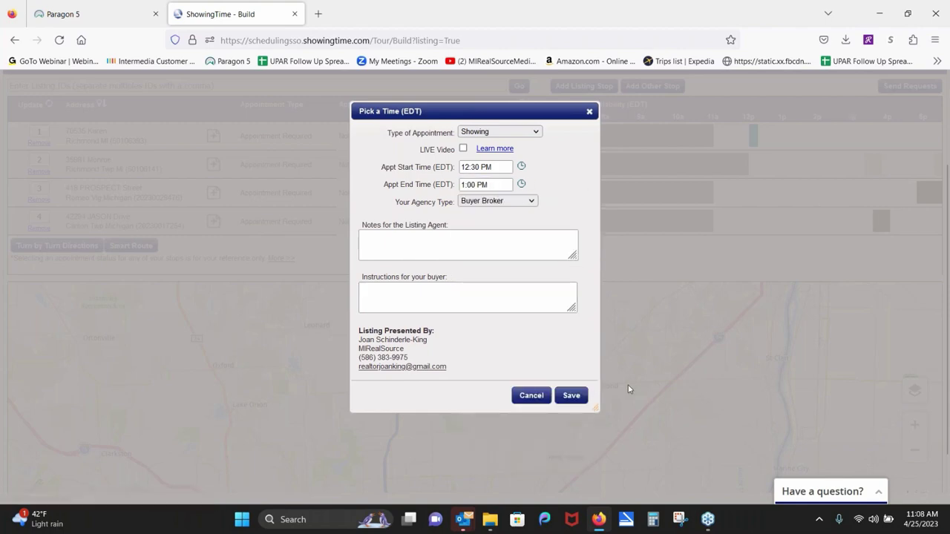
pyautogui.click(570, 395)
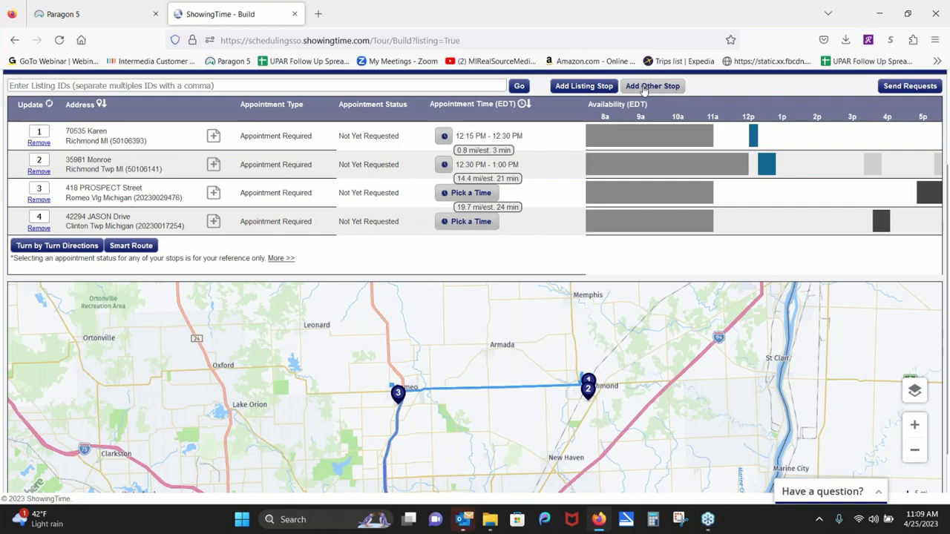
# Step: Dismiss the Add Other Stop form without adding a stop and close the ShowingTime tab
pyautogui.click(644, 90)
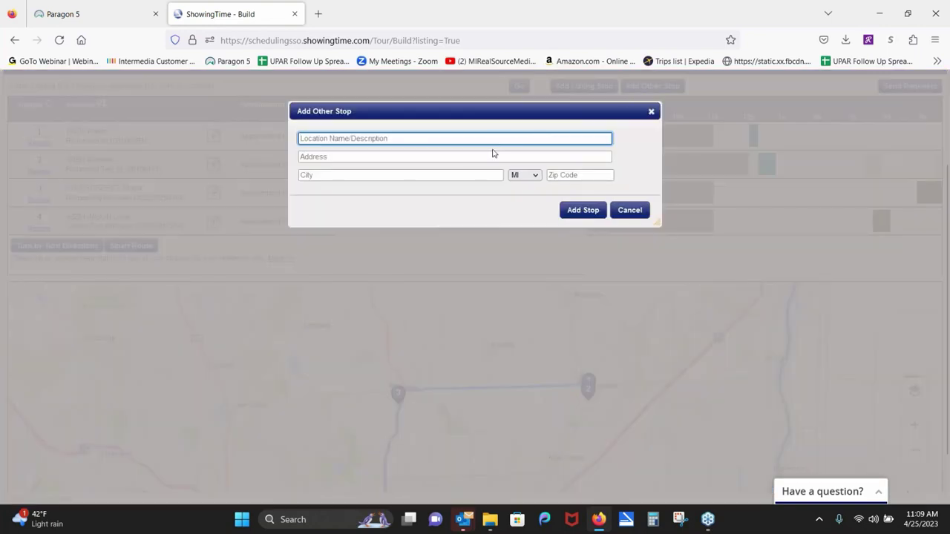
pyautogui.click(651, 112)
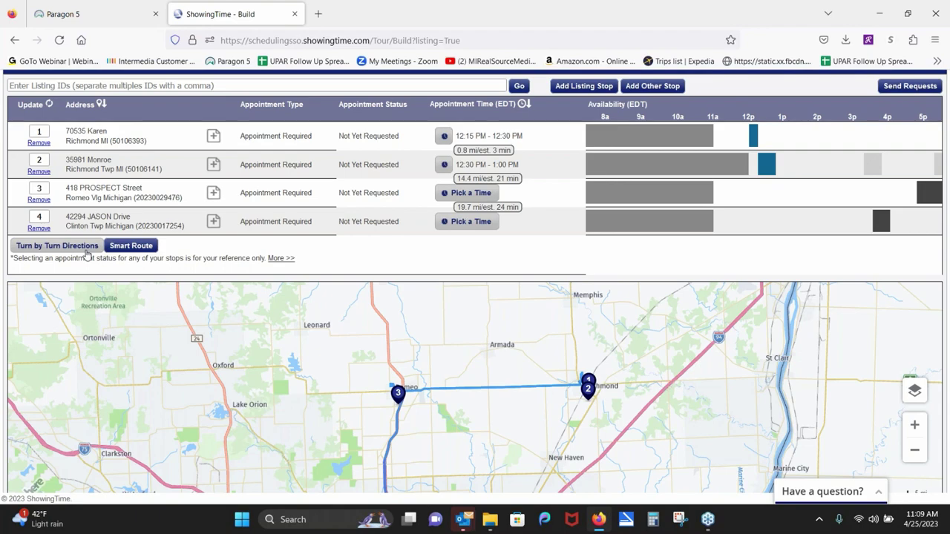
pyautogui.click(295, 15)
pyautogui.rightClick(617, 156)
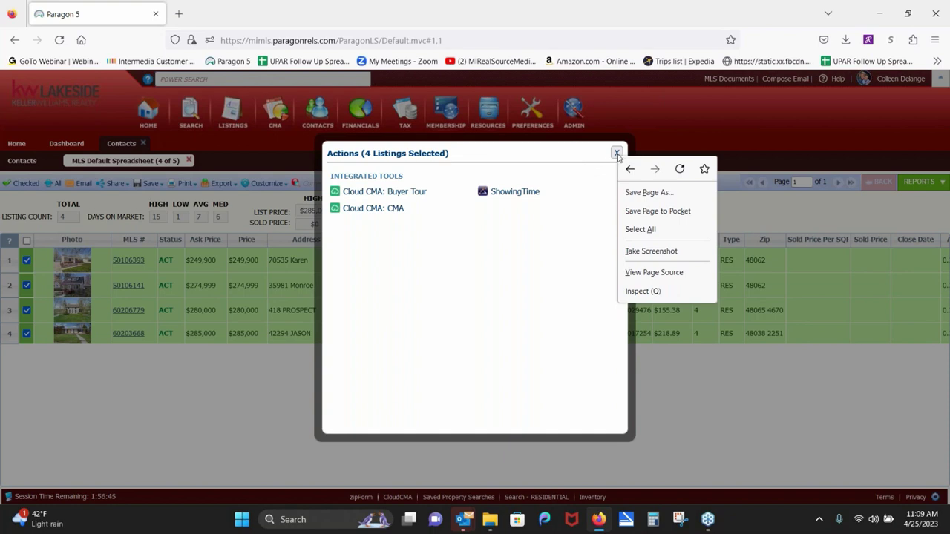
# Step: Close the Actions window and the MLS Default Spreadsheet of four listings
pyautogui.click(616, 153)
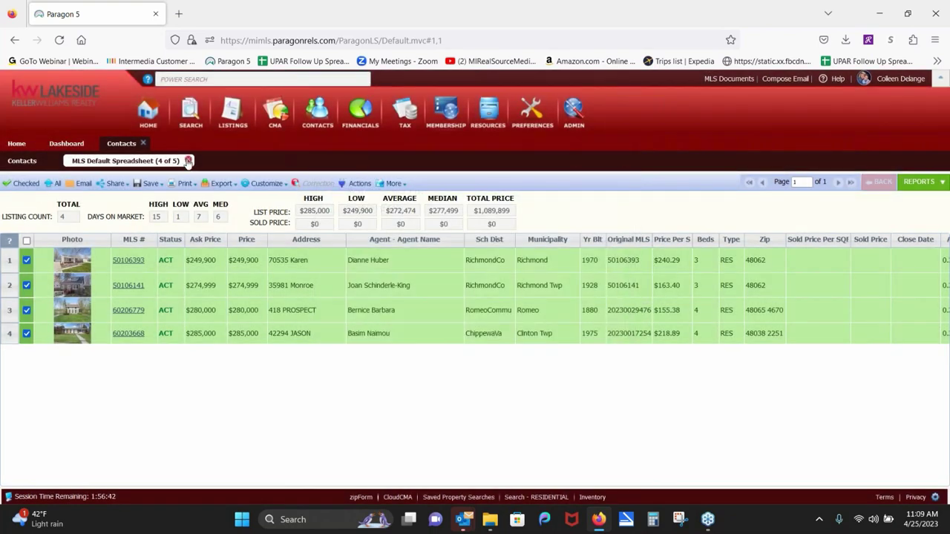
pyautogui.click(188, 161)
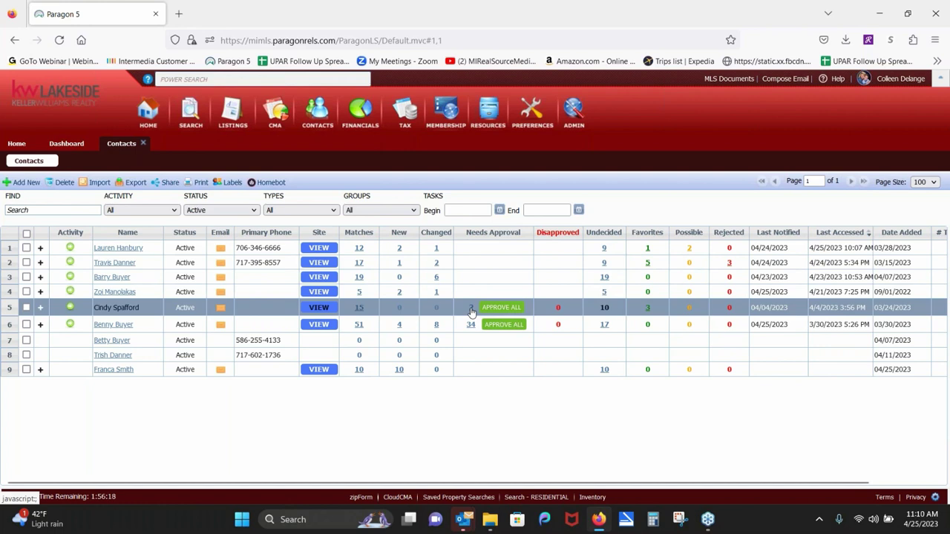
pyautogui.click(470, 310)
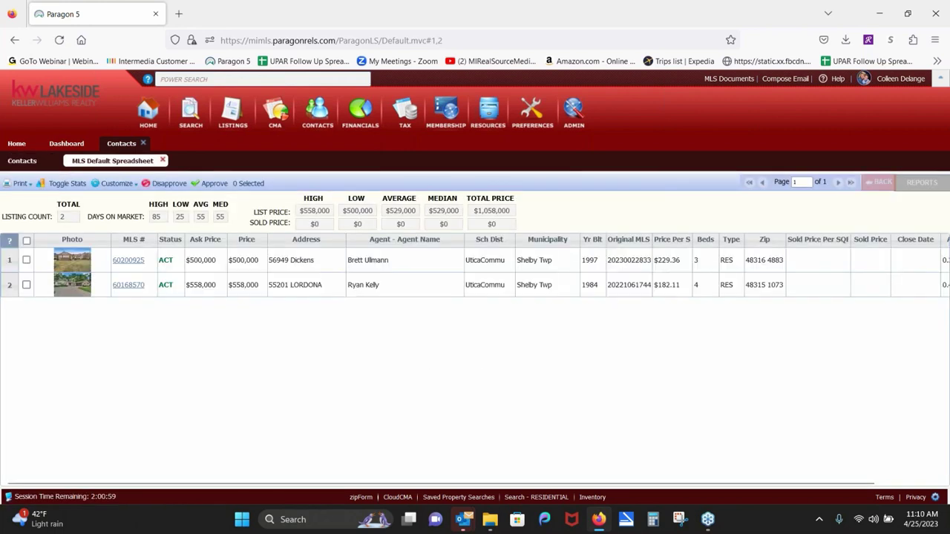
pyautogui.click(26, 260)
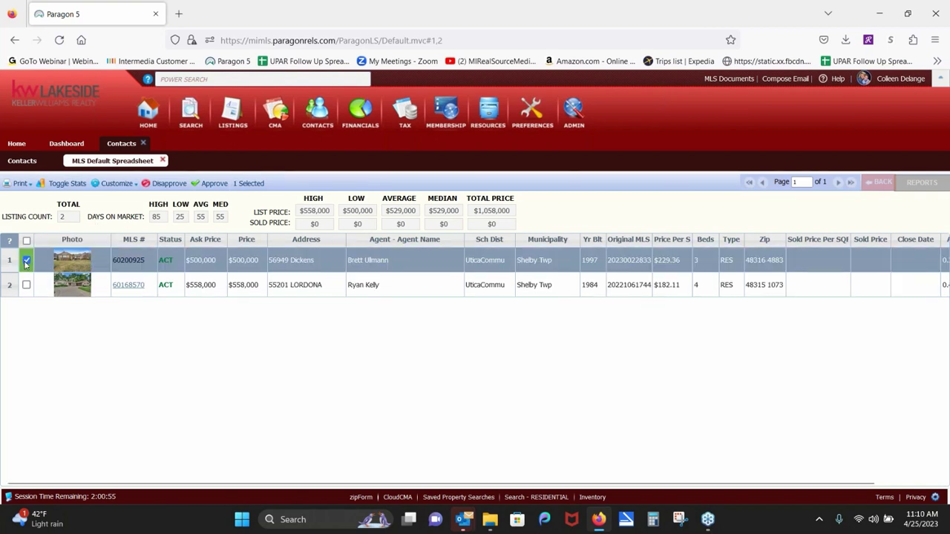
pyautogui.click(210, 184)
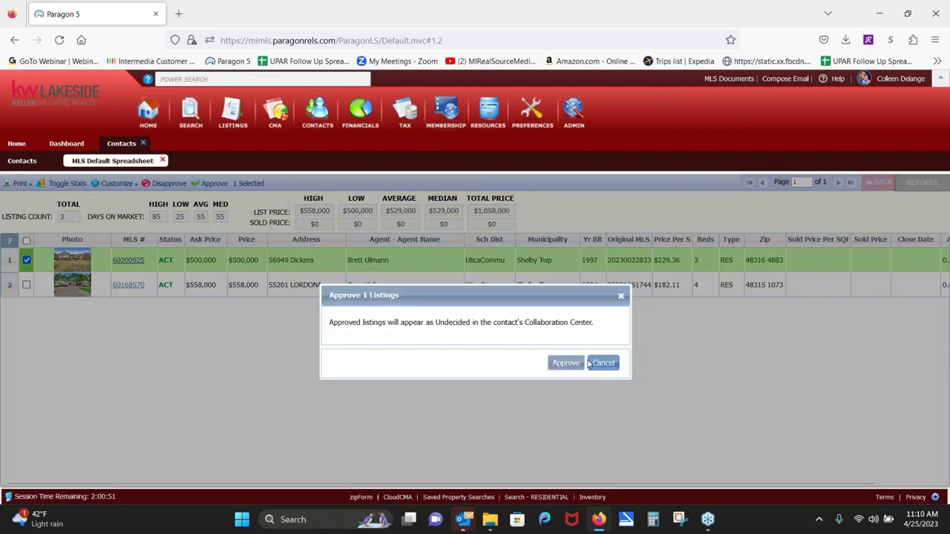
pyautogui.click(564, 363)
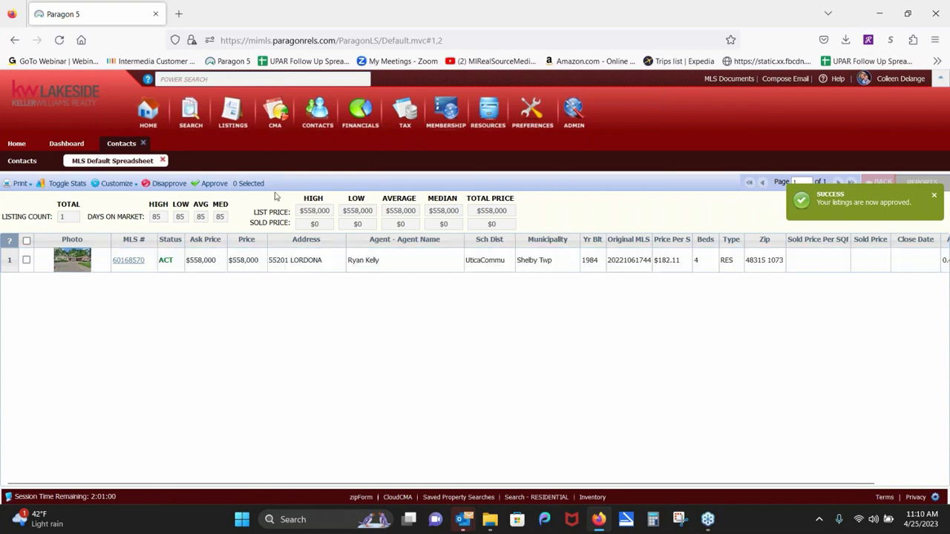
pyautogui.click(164, 160)
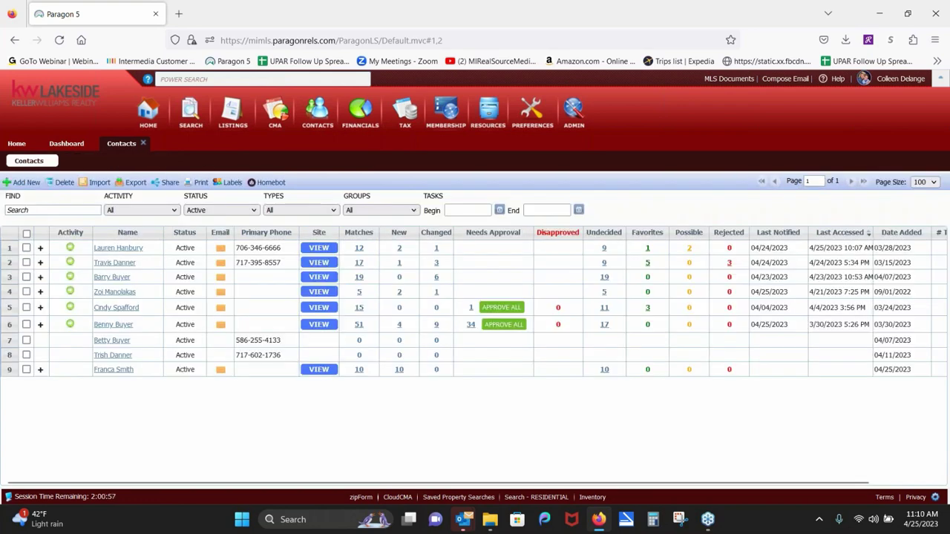
# Step: Open the buyer contact's record and go to its Agent Recommended listings page
pyautogui.click(116, 307)
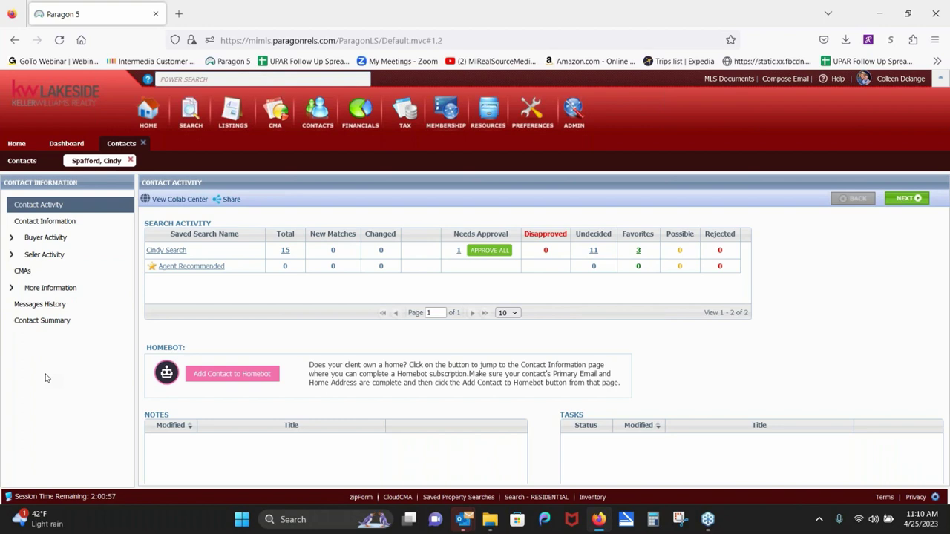
pyautogui.click(46, 225)
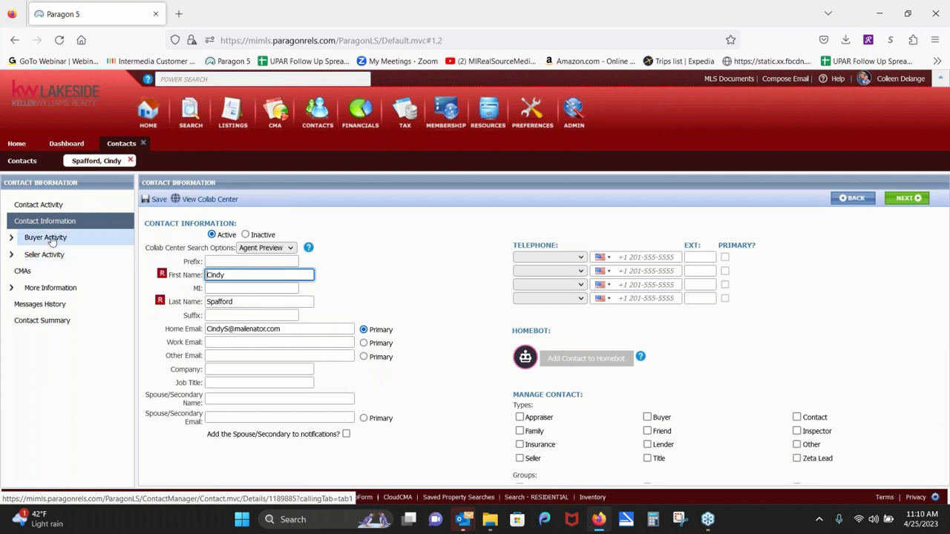
pyautogui.click(51, 240)
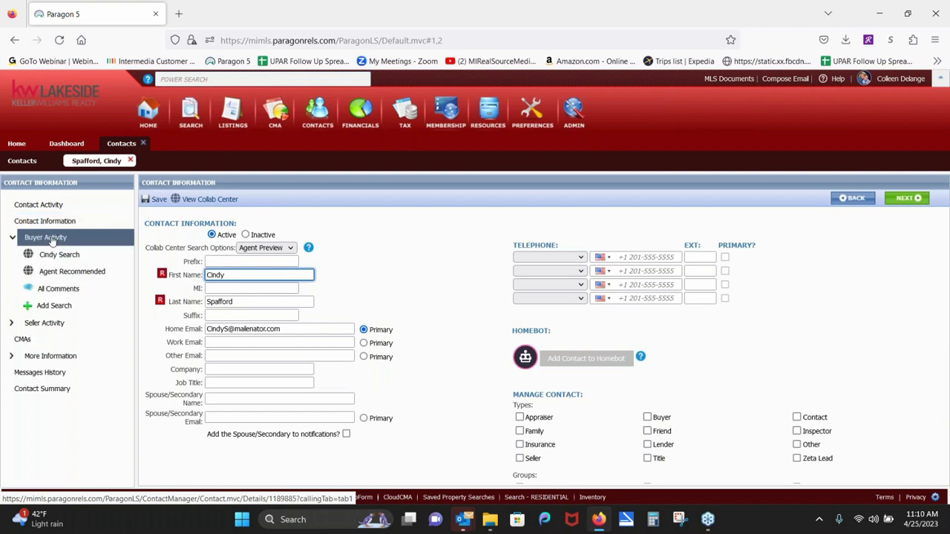
pyautogui.click(63, 274)
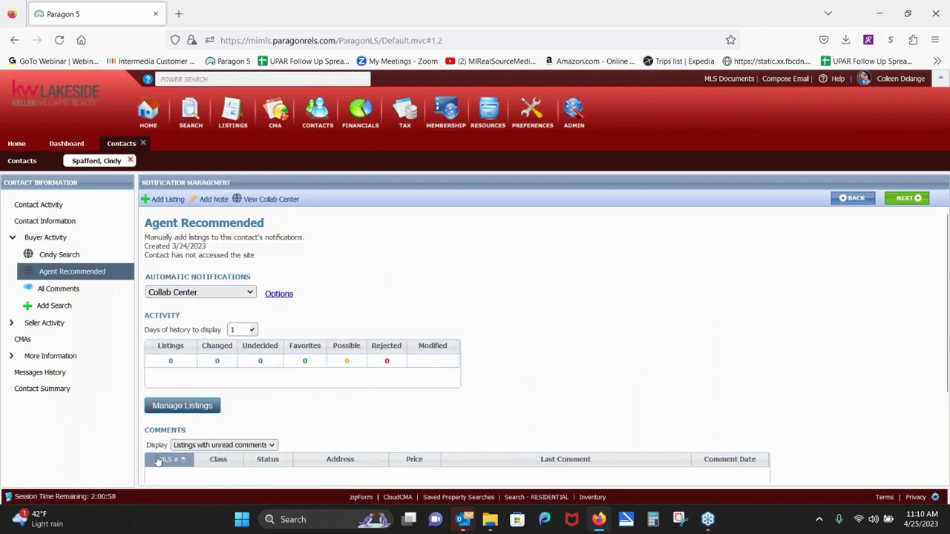
# Step: Cancel the Add Specific Listing(s) dialog and close the contact's record
pyautogui.click(160, 201)
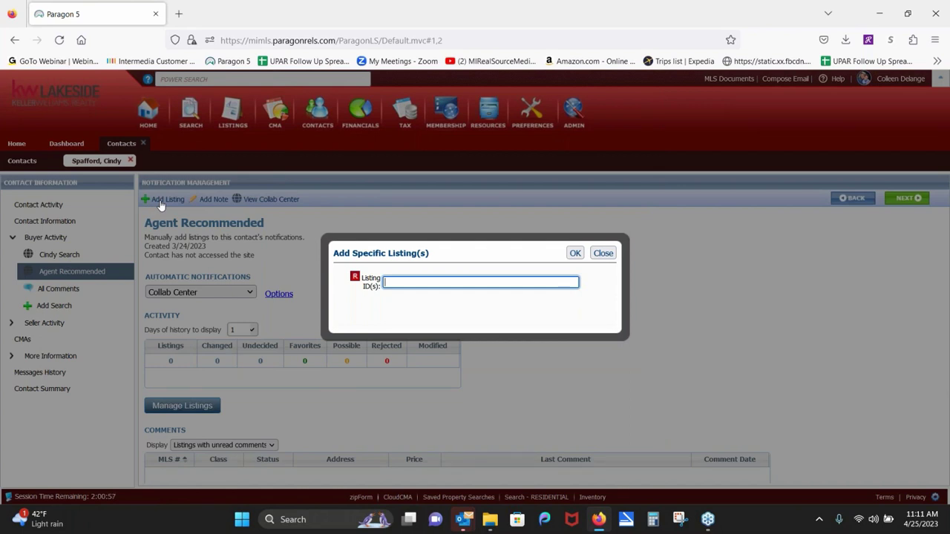
pyautogui.click(601, 253)
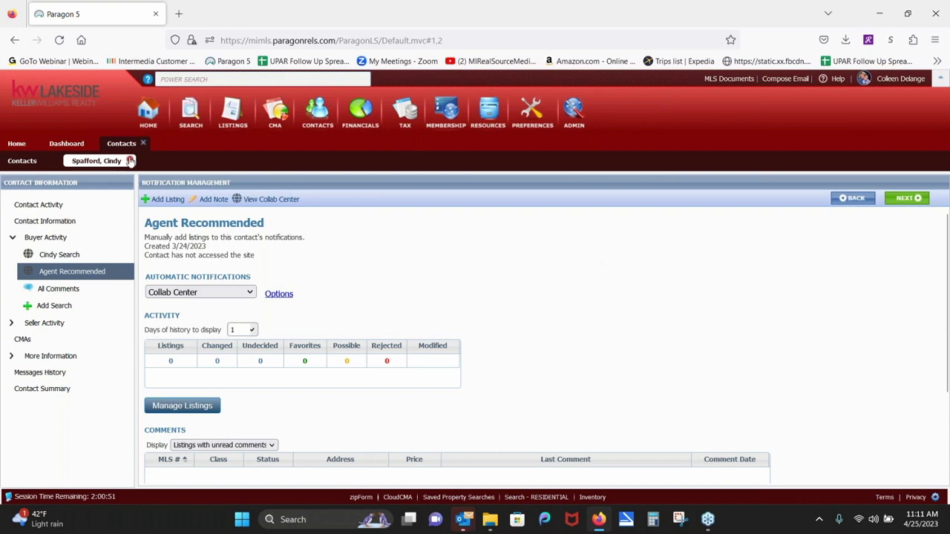
pyautogui.click(130, 161)
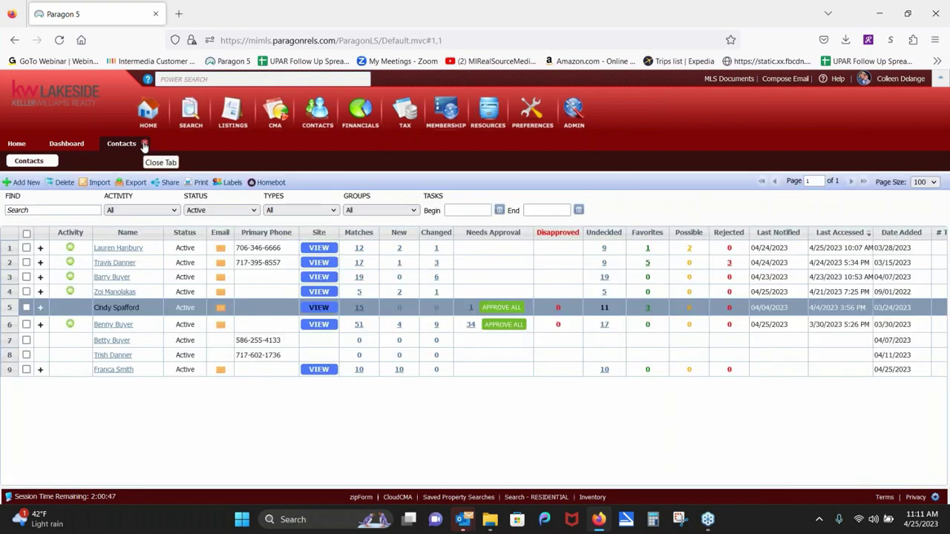
# Step: Close the Contacts workspace, return Home, and open Recorded Webinars from the Resources menu
pyautogui.click(145, 144)
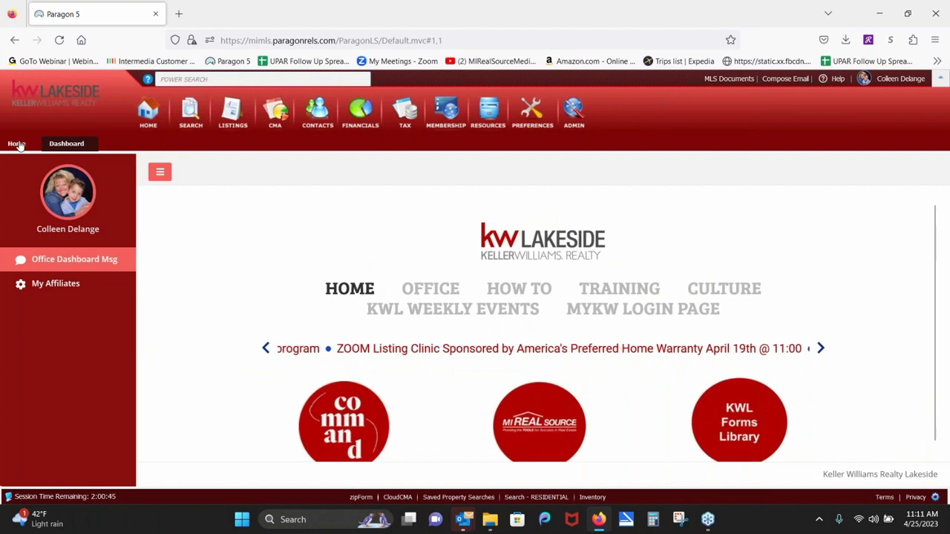
pyautogui.click(18, 144)
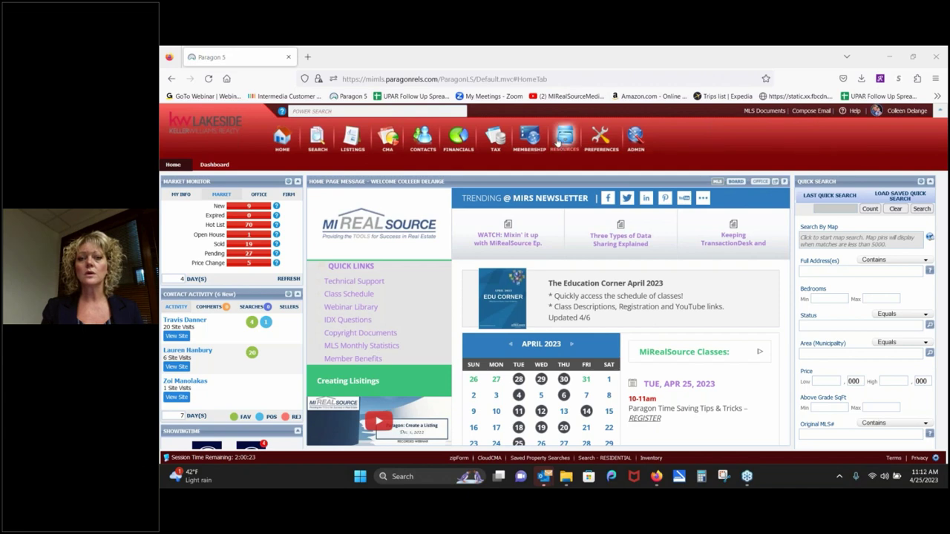
pyautogui.moveTo(558, 142)
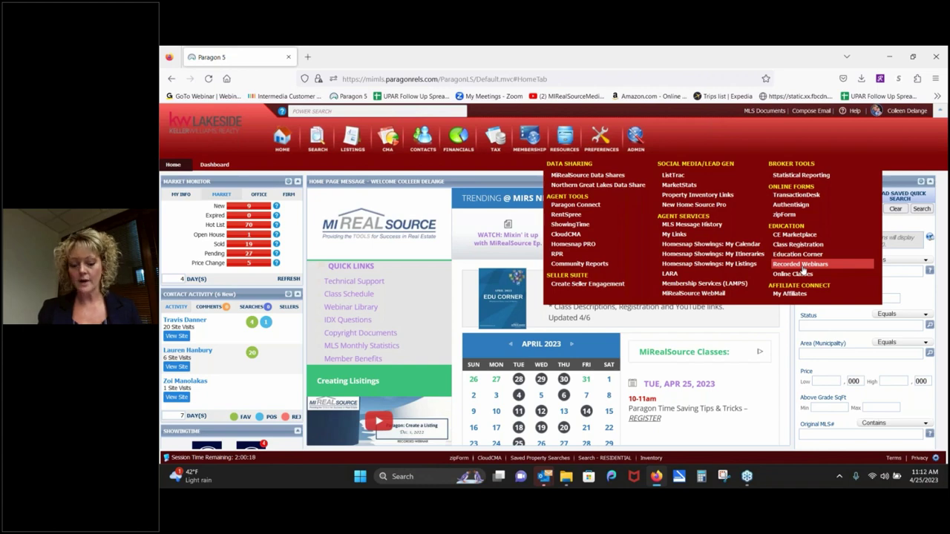
pyautogui.click(803, 269)
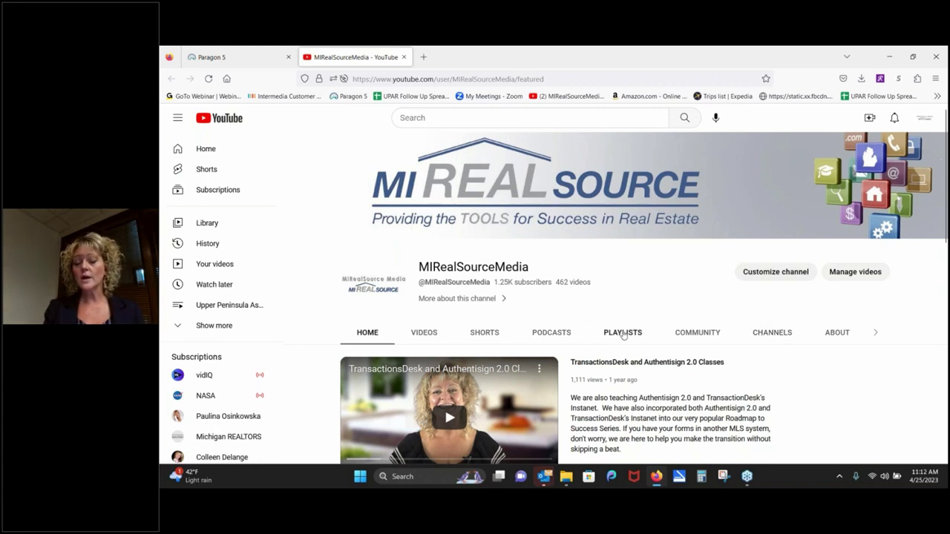
# Step: Browse the channel's playlists and open the 77-video Paragon MLS System playlist
pyautogui.click(622, 334)
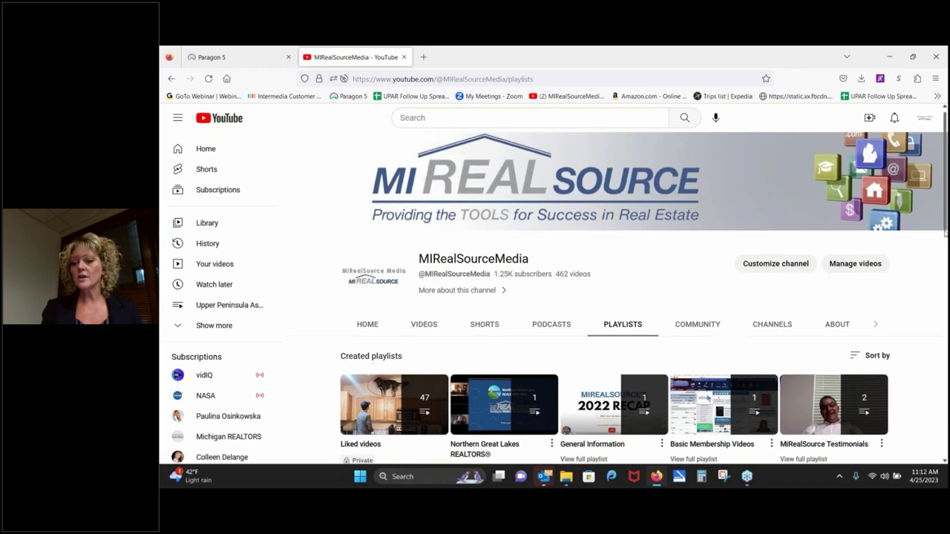
pyautogui.scroll(-2, 926, 283)
pyautogui.scroll(-3, 926, 284)
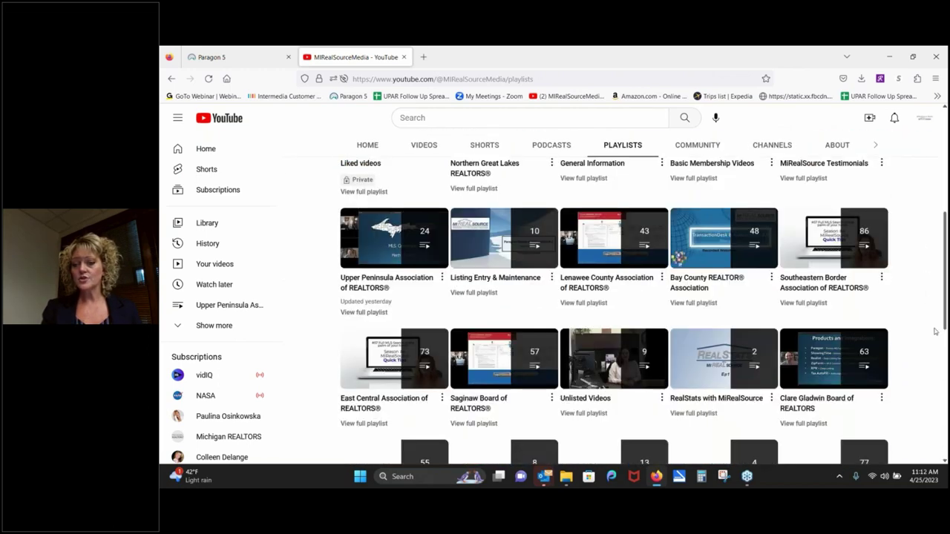
pyautogui.scroll(-1, 934, 350)
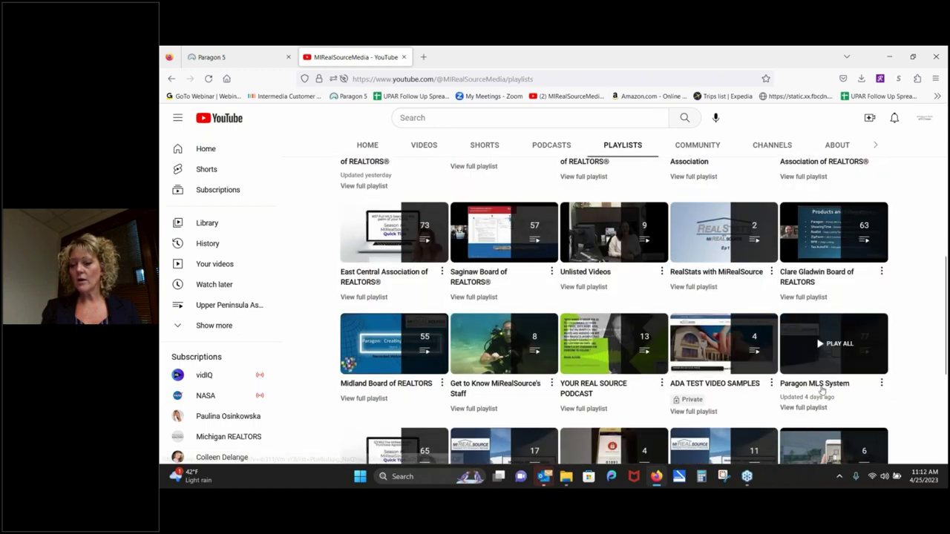
pyautogui.click(811, 409)
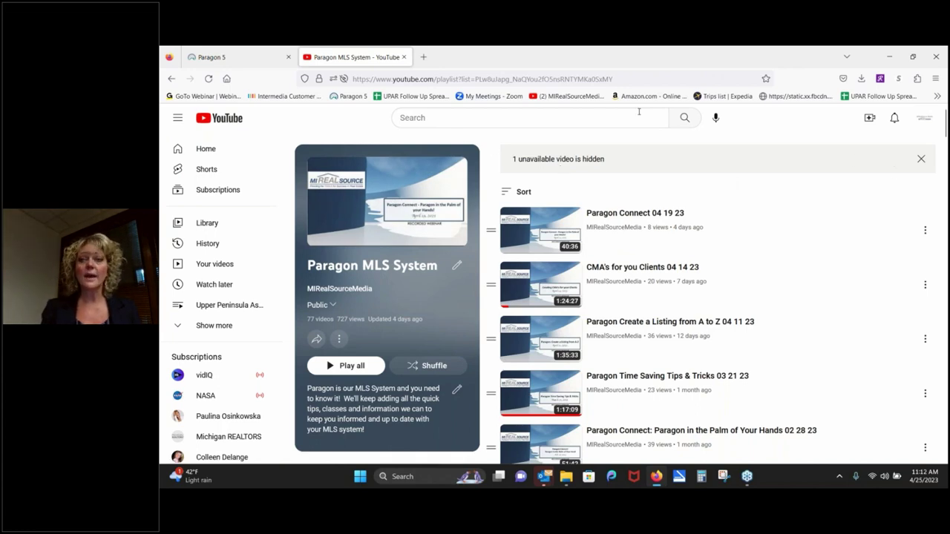
# Step: Go back to the channel's playlists, scroll through them, then return to the Paragon 5 tab
pyautogui.click(171, 79)
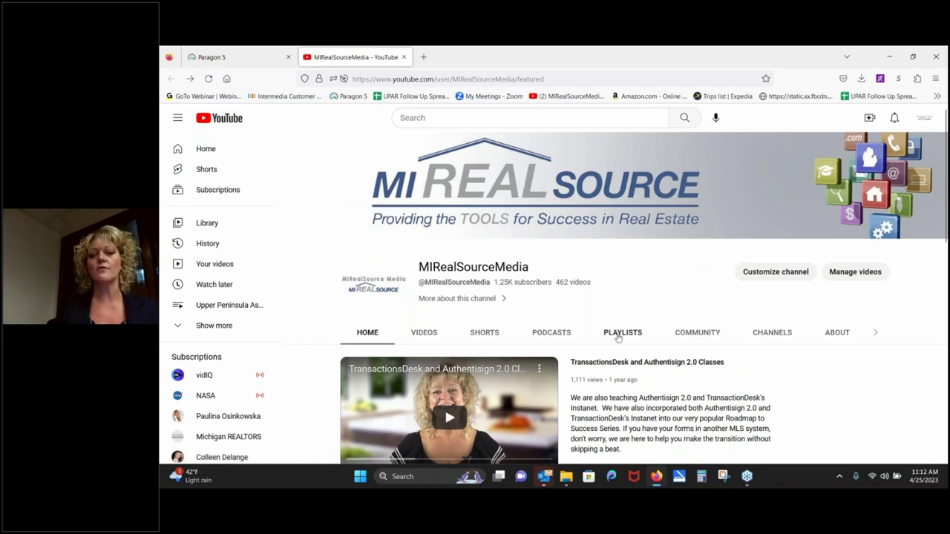
pyautogui.click(618, 334)
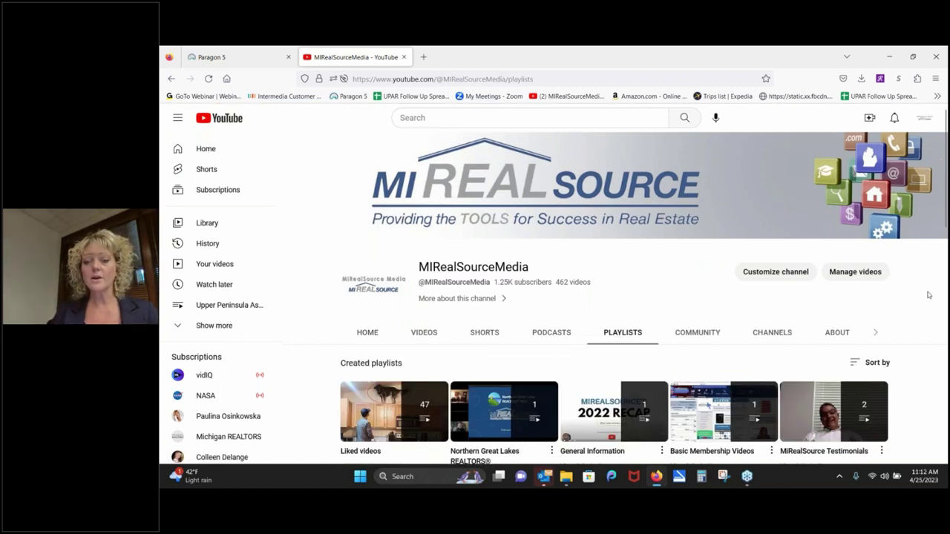
pyautogui.scroll(-3, 940, 231)
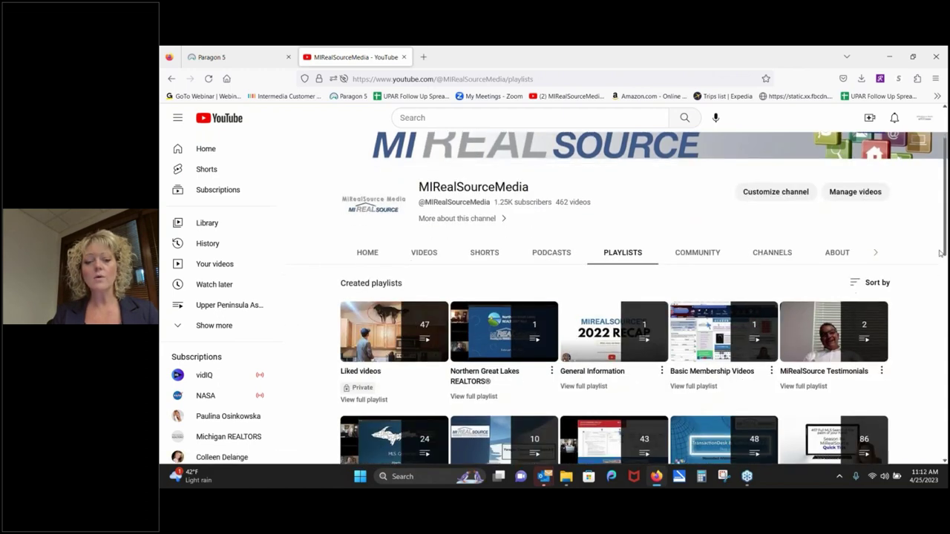
pyautogui.moveTo(940, 261); pyautogui.dragTo(913, 275)
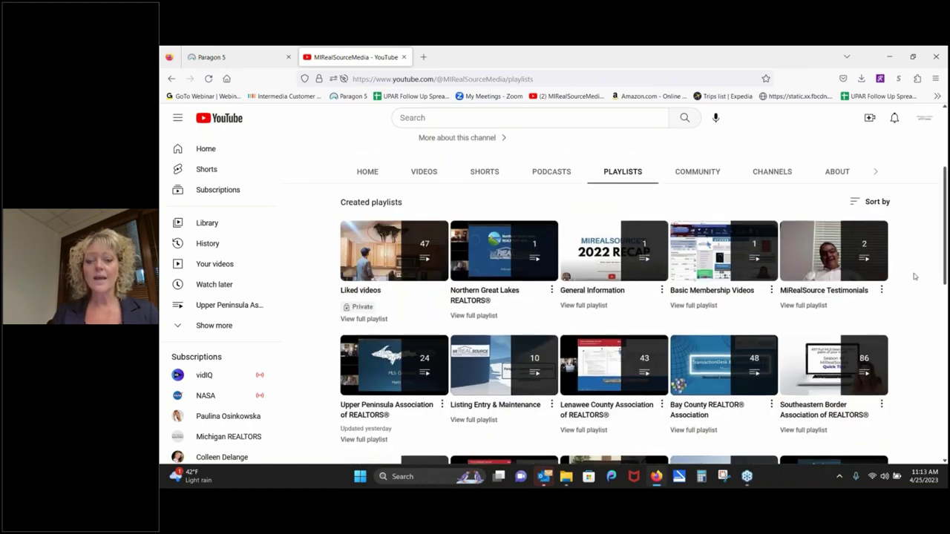
pyautogui.click(230, 59)
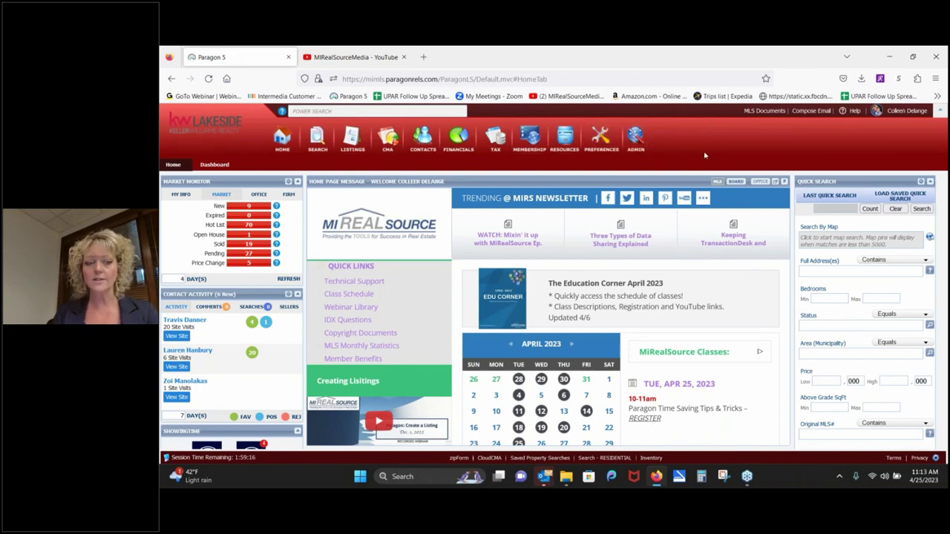
# Step: Open MLS Documents and go into the Education folder of 89 handouts
pyautogui.click(764, 111)
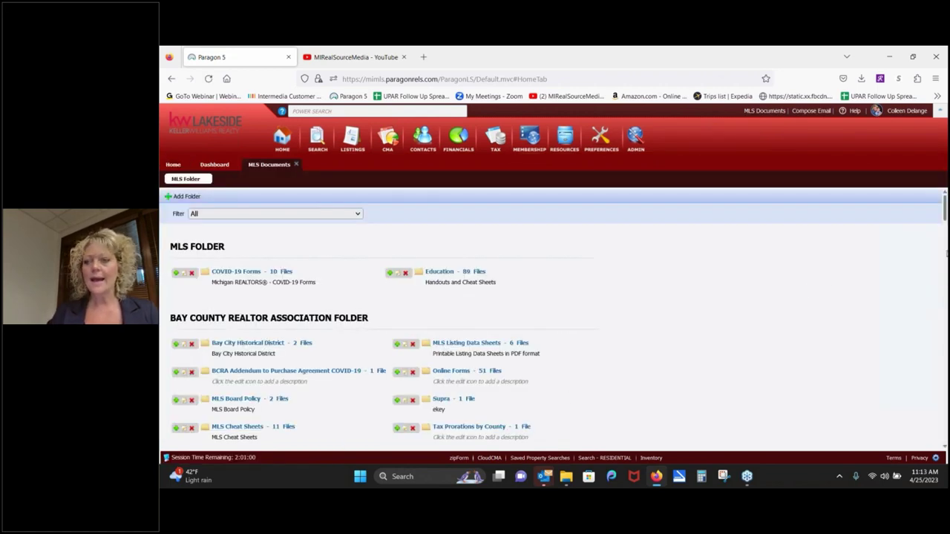
pyautogui.scroll(-10, 922, 302)
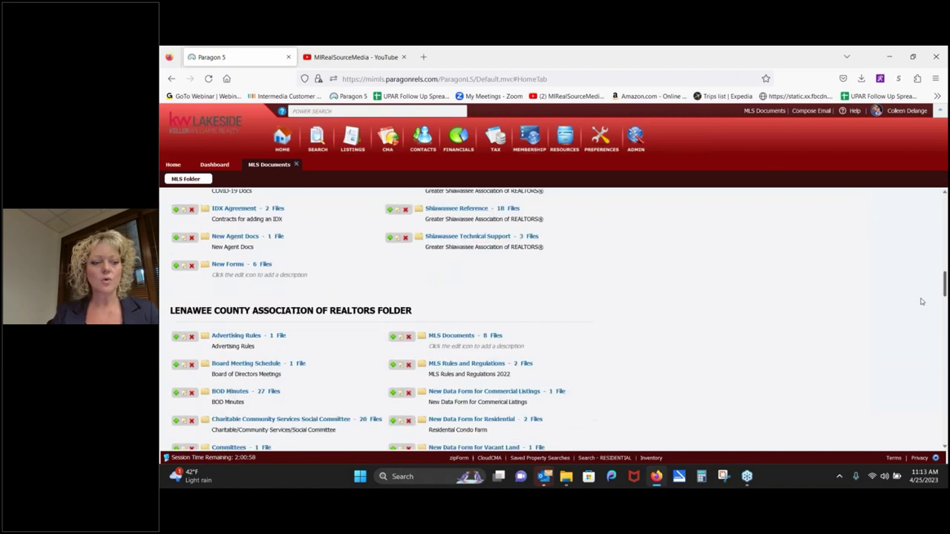
pyautogui.scroll(15, 922, 301)
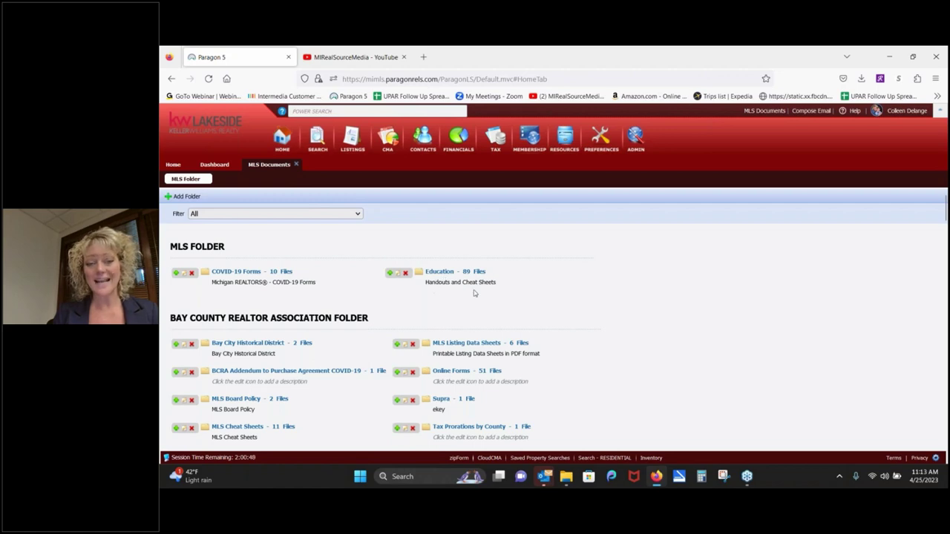
pyautogui.click(440, 274)
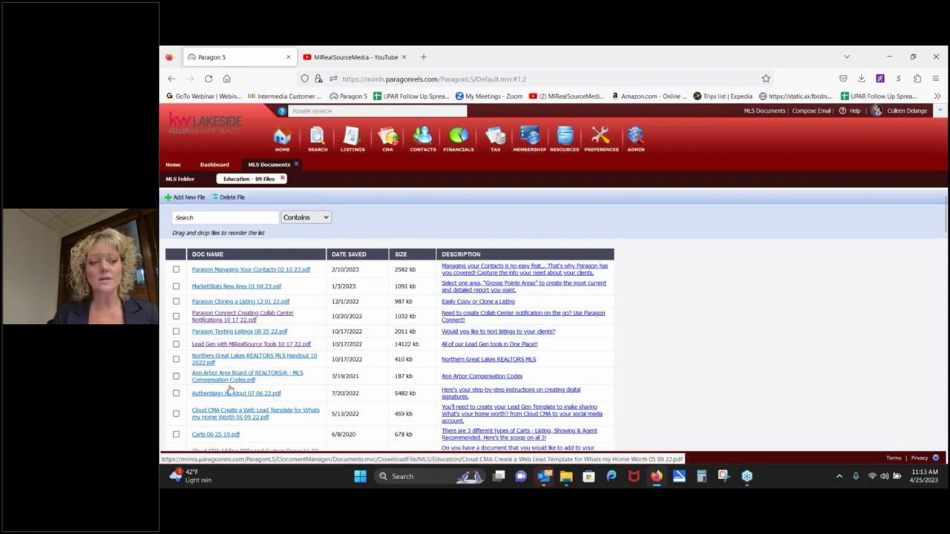
# Step: Filter the Education files by 'cloud', then download and open Cloud CMA Lead Gen 11 06 18.pdf
pyautogui.click(214, 218)
pyautogui.write('cloud')
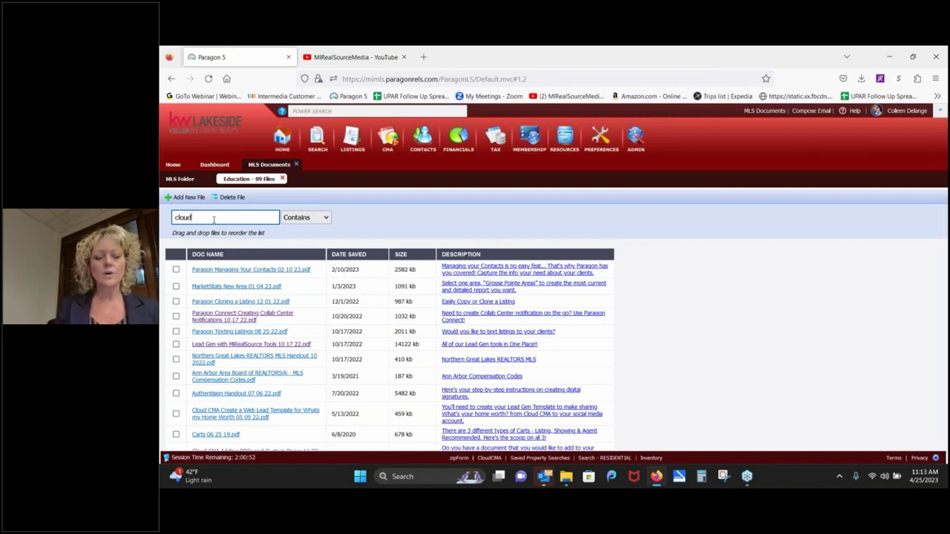
pyautogui.press('Return')
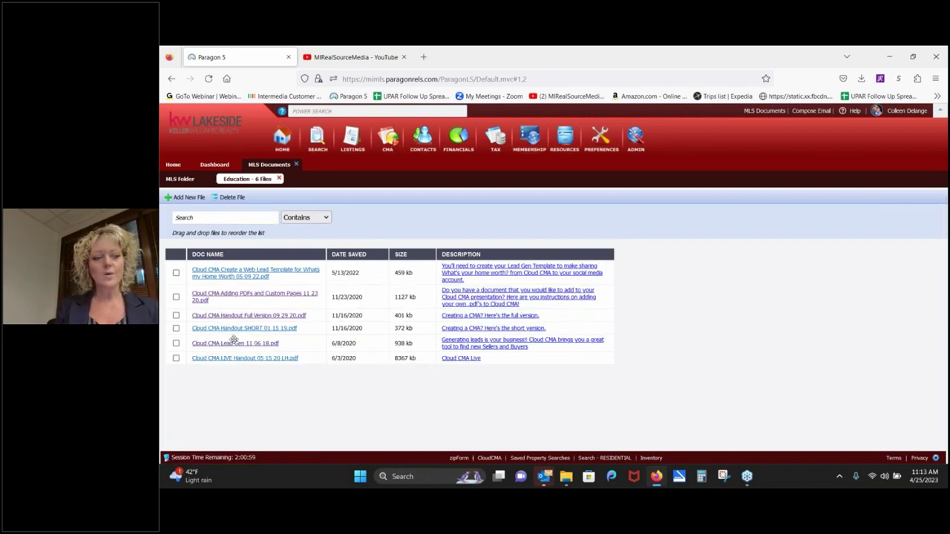
pyautogui.click(245, 357)
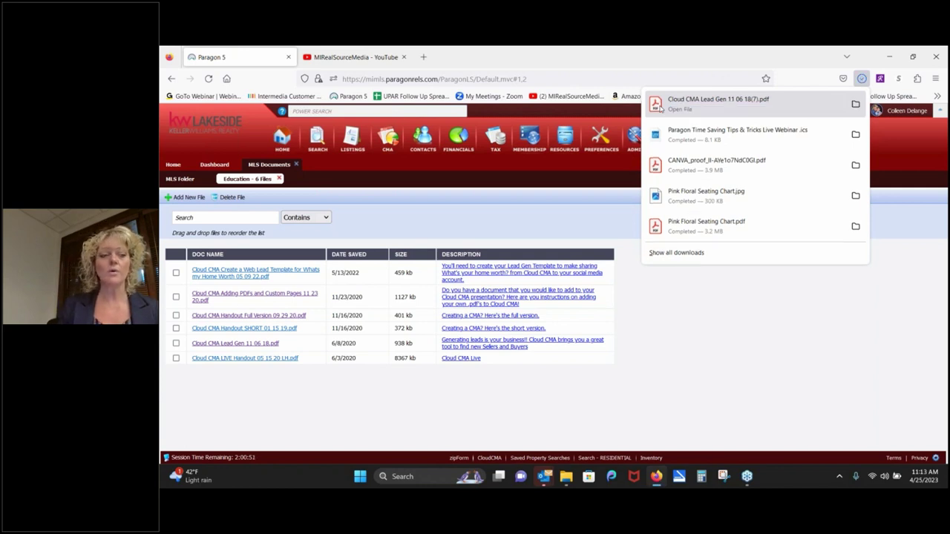
pyautogui.click(659, 108)
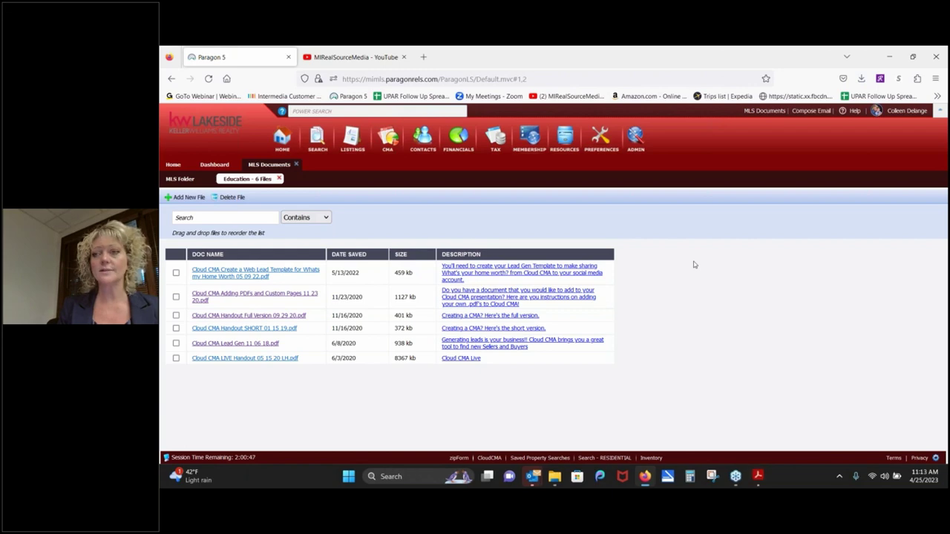
# Step: Scroll through to page 2 of the Cloud CMA Lead Gen PDF in Acrobat, then close it
pyautogui.click(757, 476)
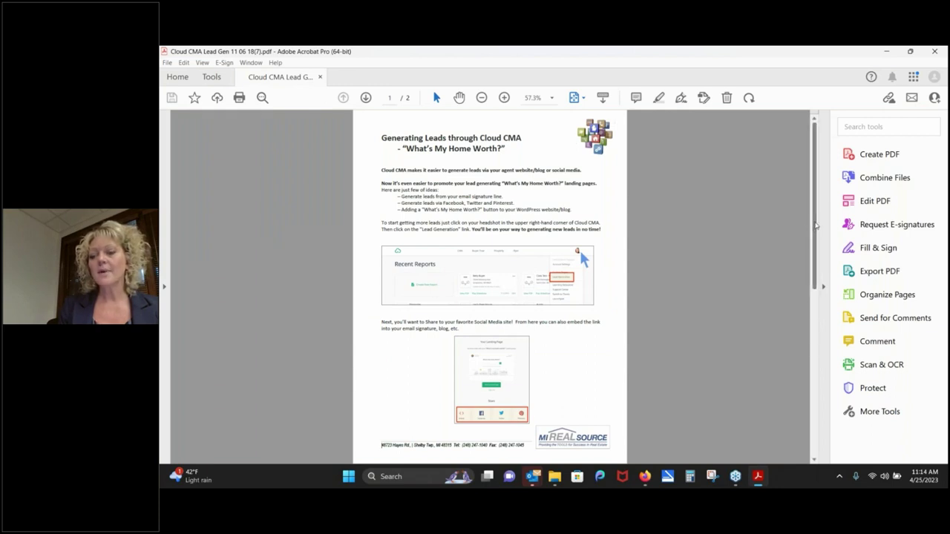
pyautogui.moveTo(817, 224); pyautogui.dragTo(821, 406)
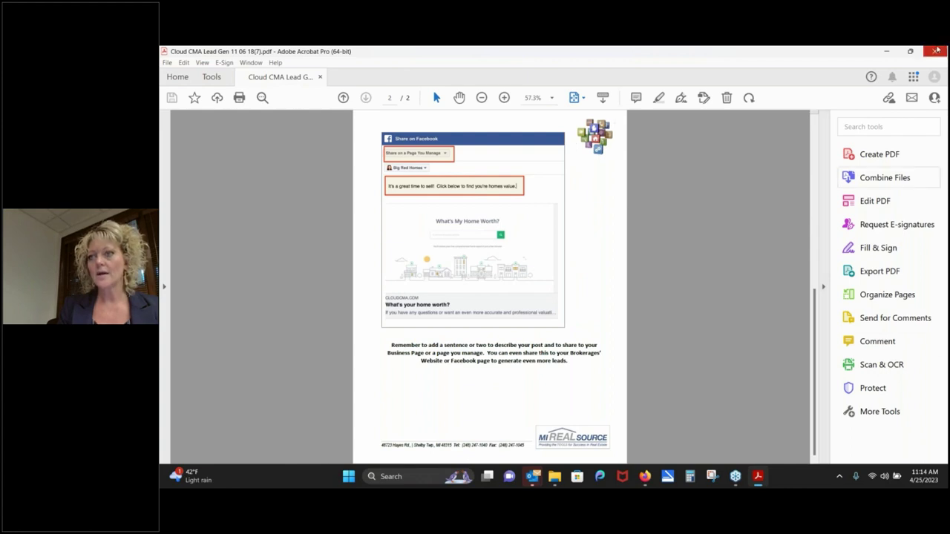
pyautogui.click(935, 50)
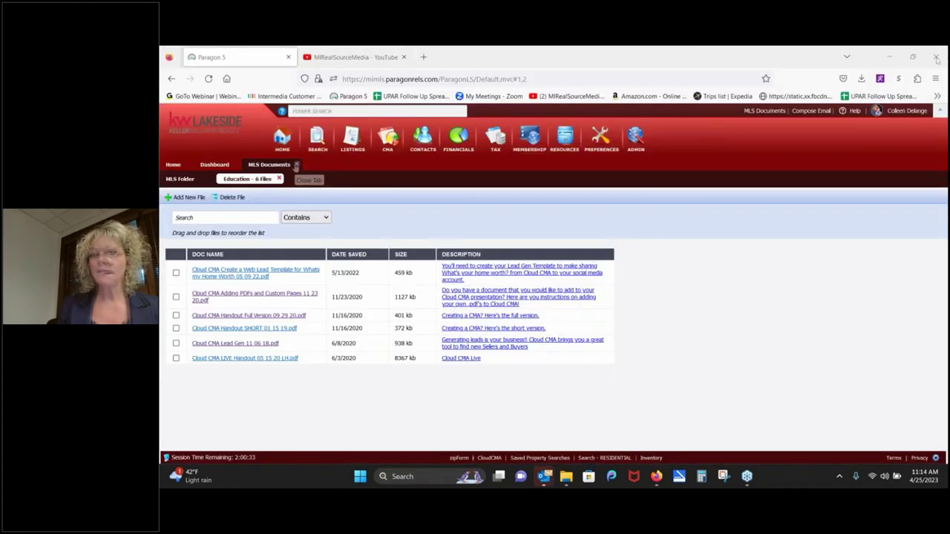